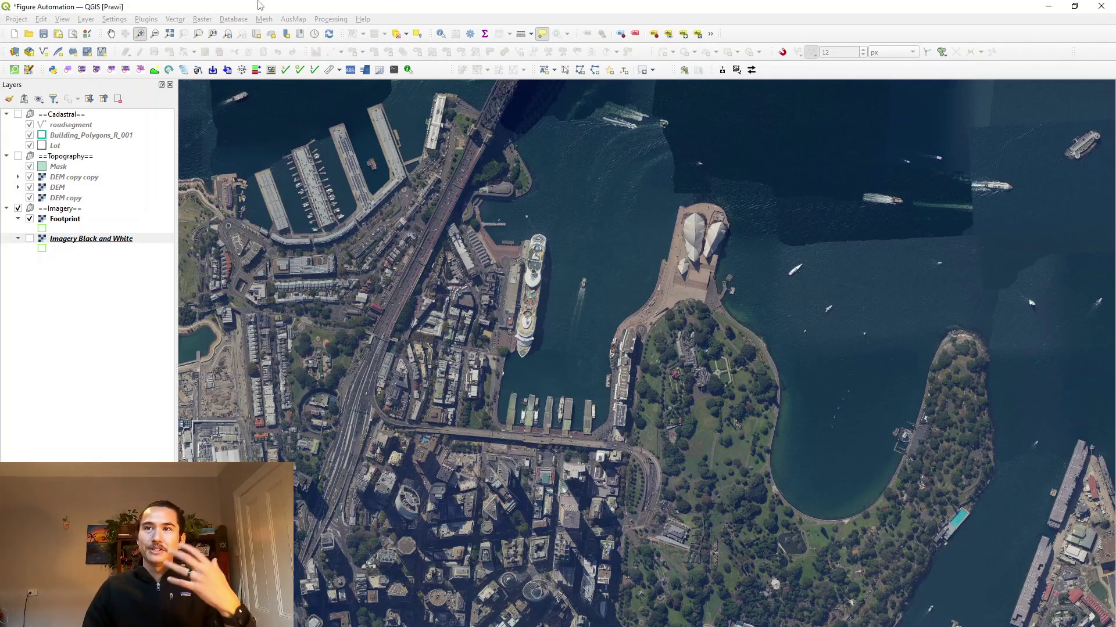
Briefly preview the Topography DEM, then hide it and restore the aerial Imagery group
left_click(87, 239)
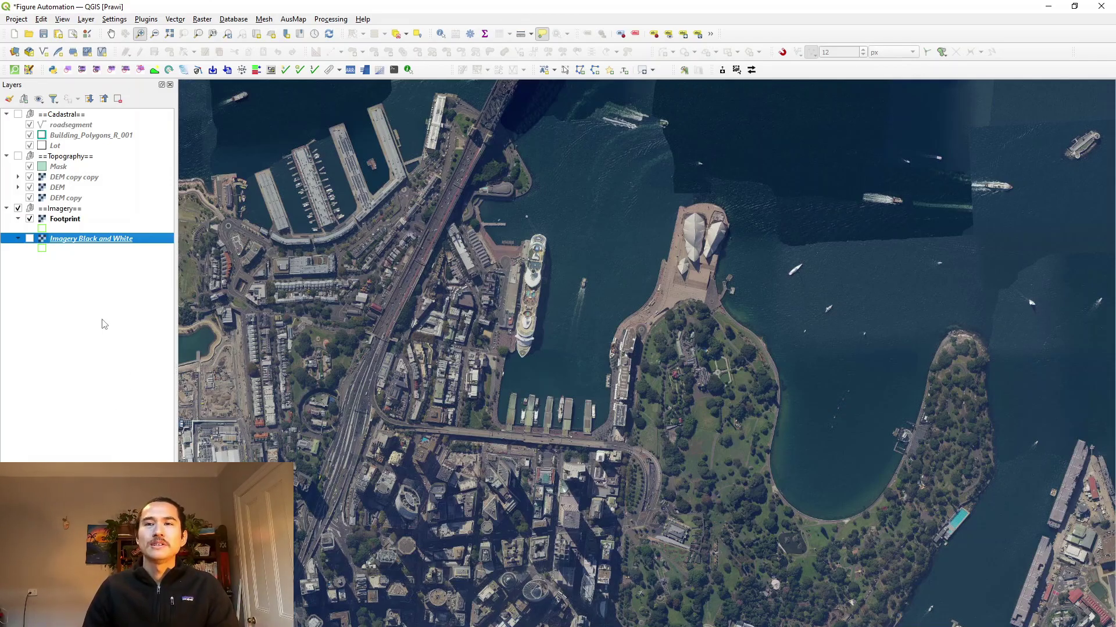
left_click(64, 209)
key("space")
left_click(77, 157)
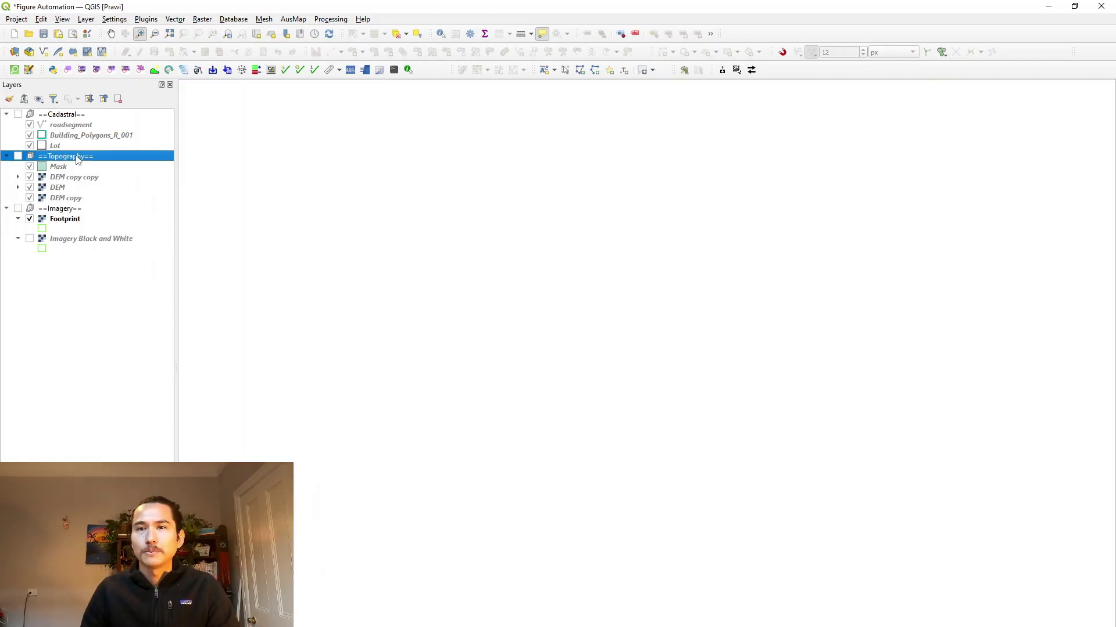
key("space")
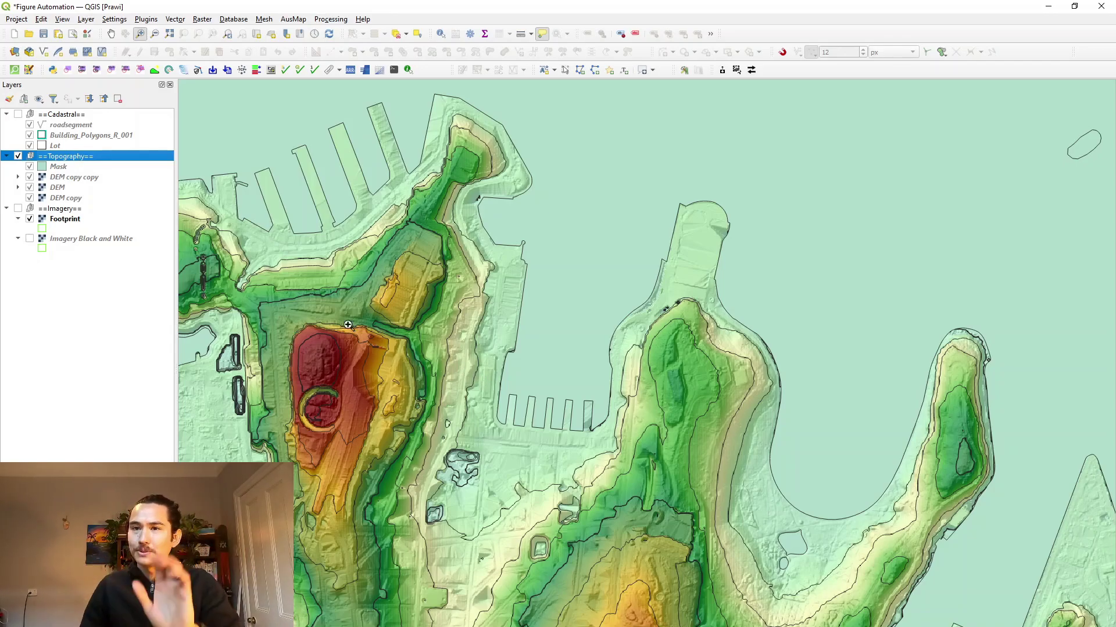
key("space")
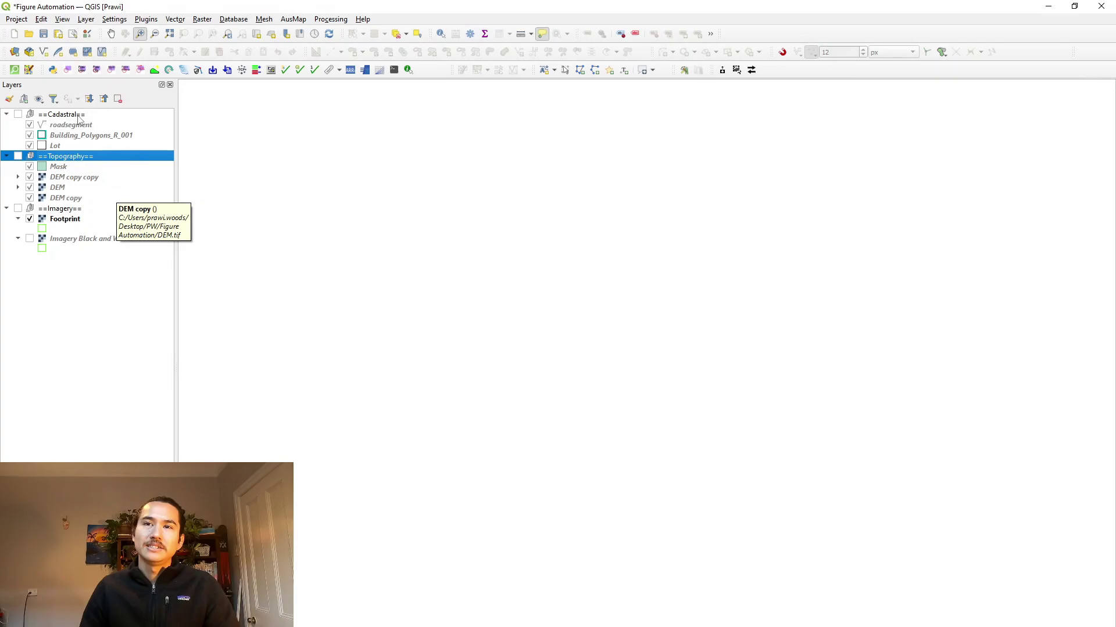
left_click(61, 209)
key("space")
Turn on the Cadastral group's roadsegment, Building_Polygons_R_001 and Lot layers
left_click(68, 115)
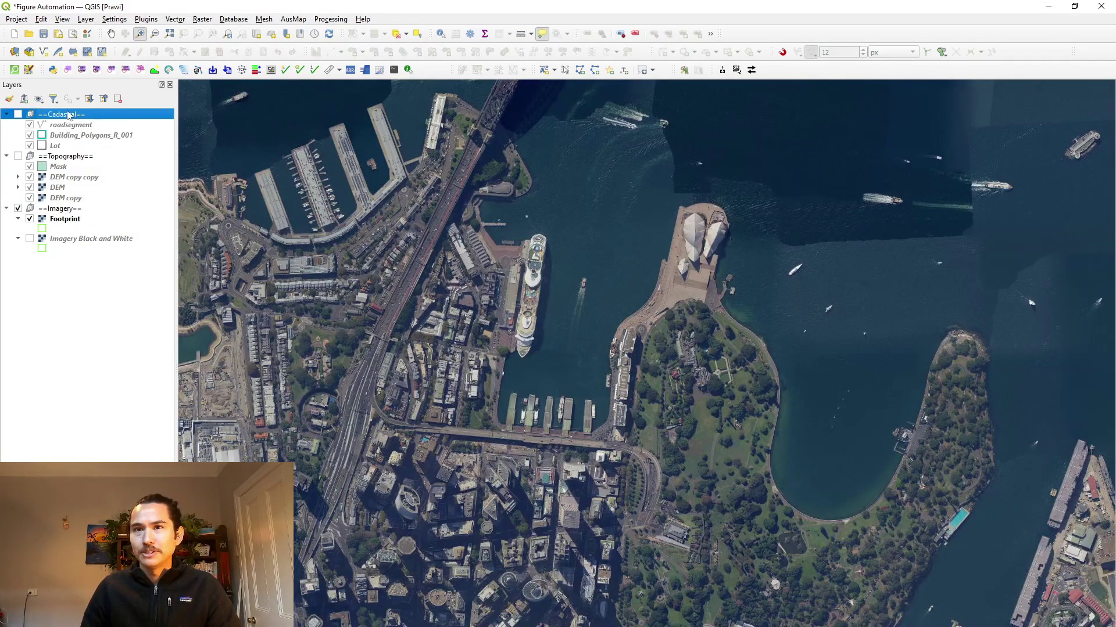
left_click(69, 135)
left_click(69, 128)
left_click(69, 114)
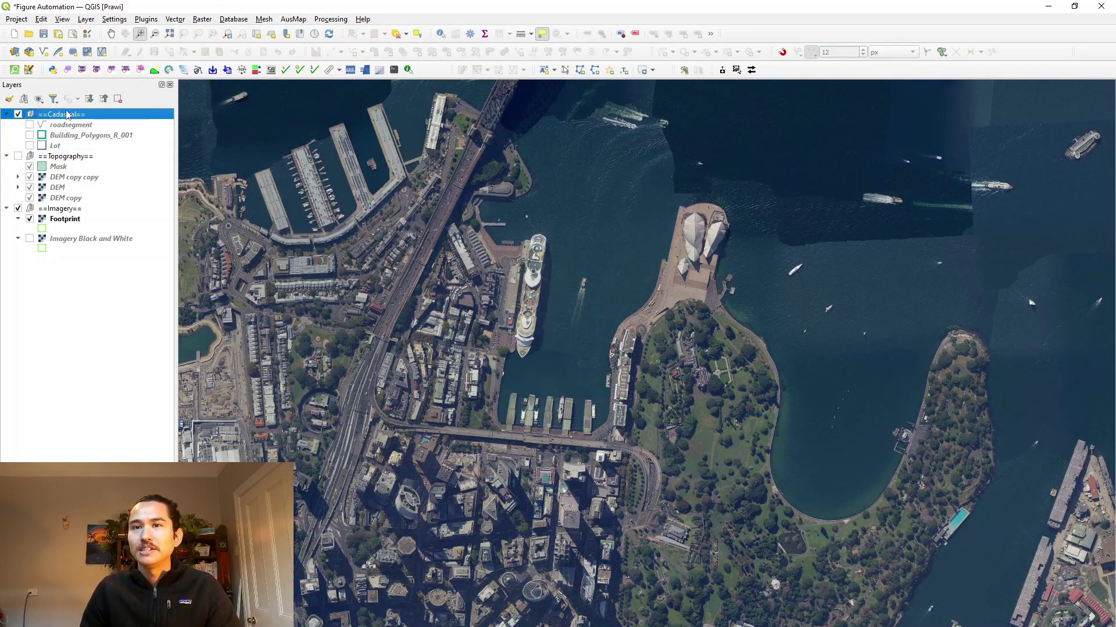
key("space")
left_click(76, 126)
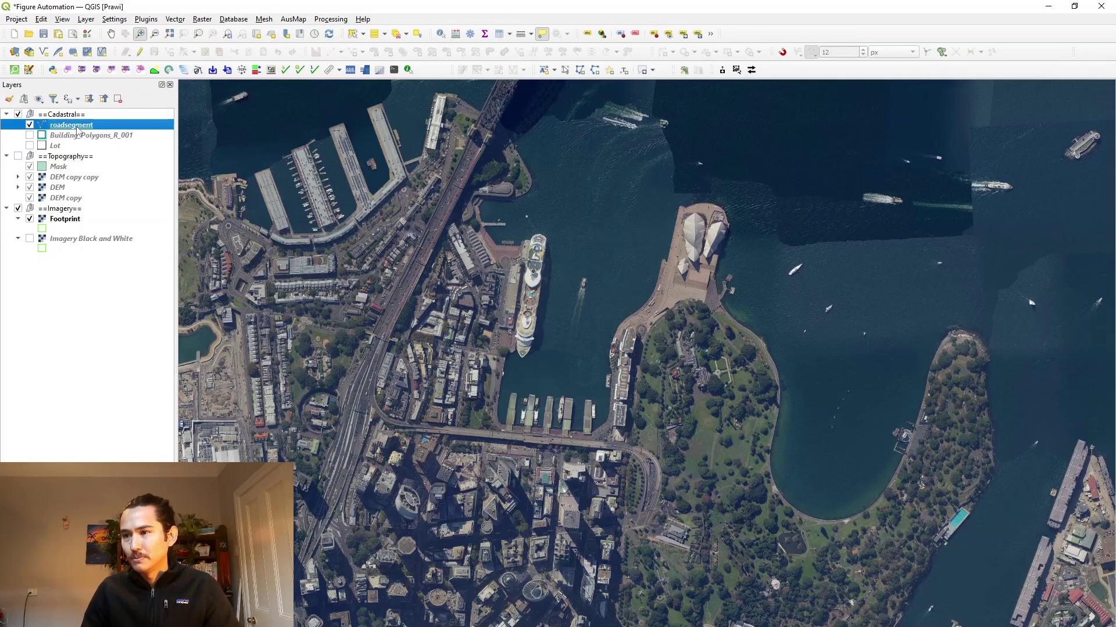
left_click(77, 137)
key("space")
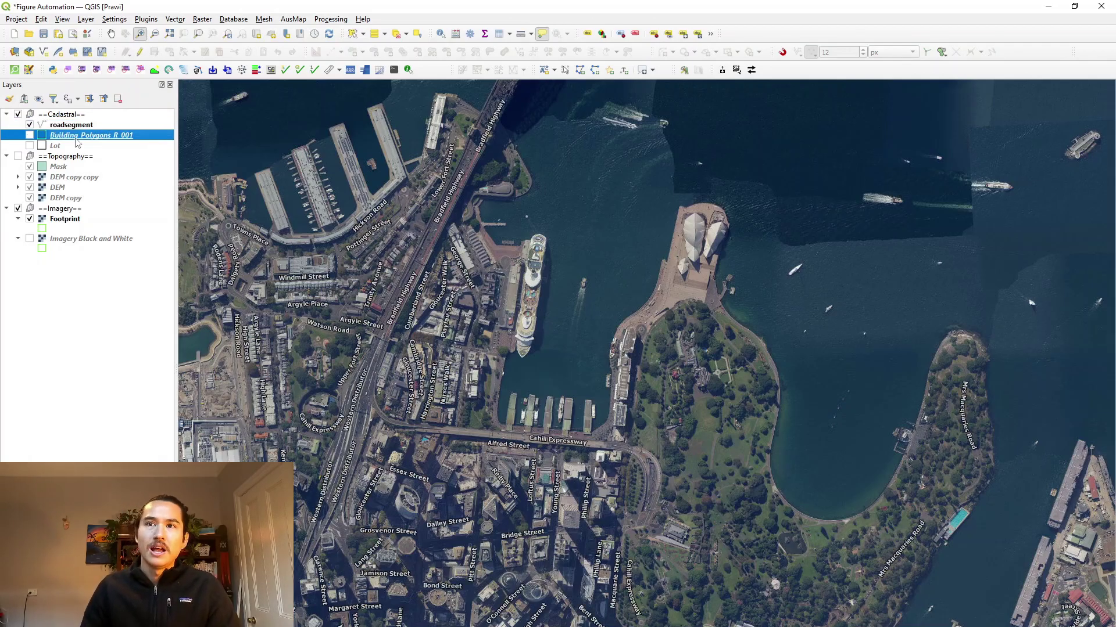
left_click(64, 146)
key("space")
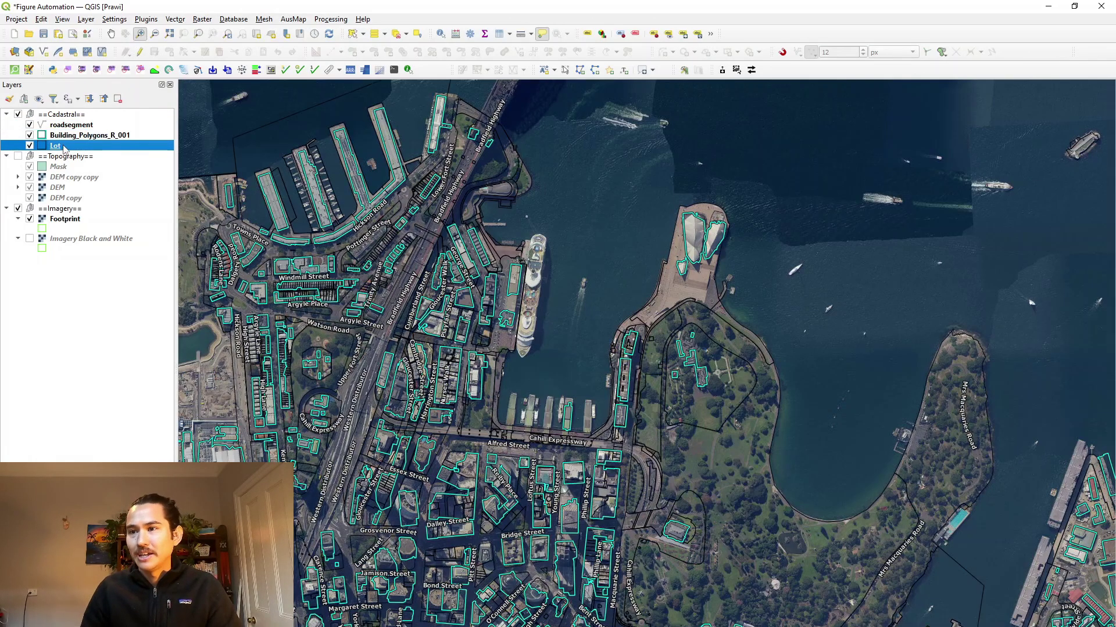
Hide the colour Footprint imagery and show Imagery Black and White instead
left_click(68, 220)
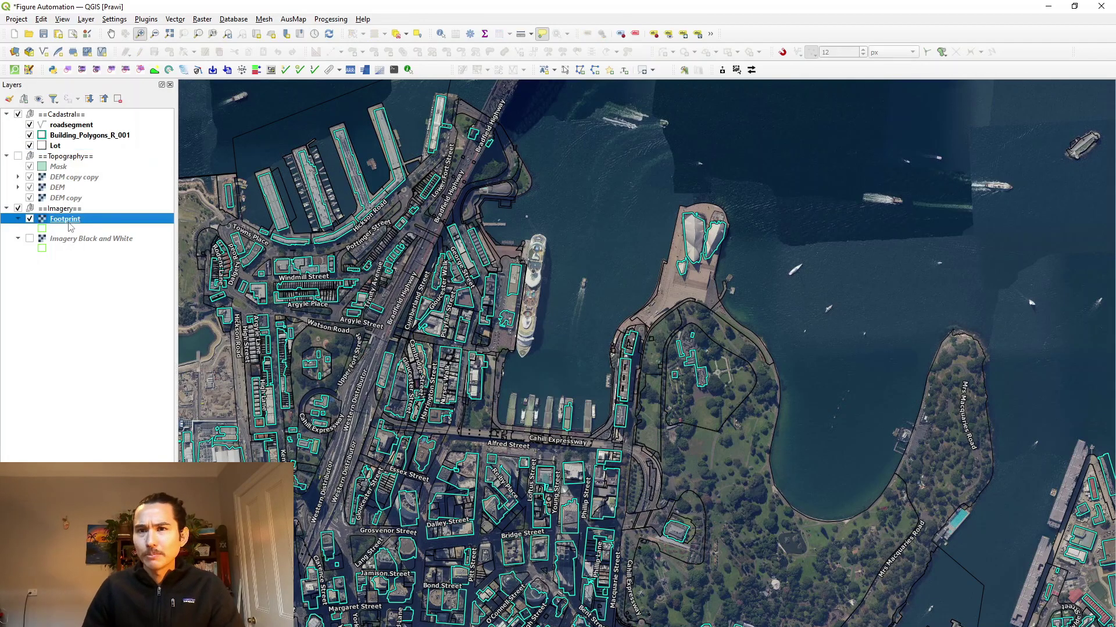
key("space")
left_click(74, 239)
key("space")
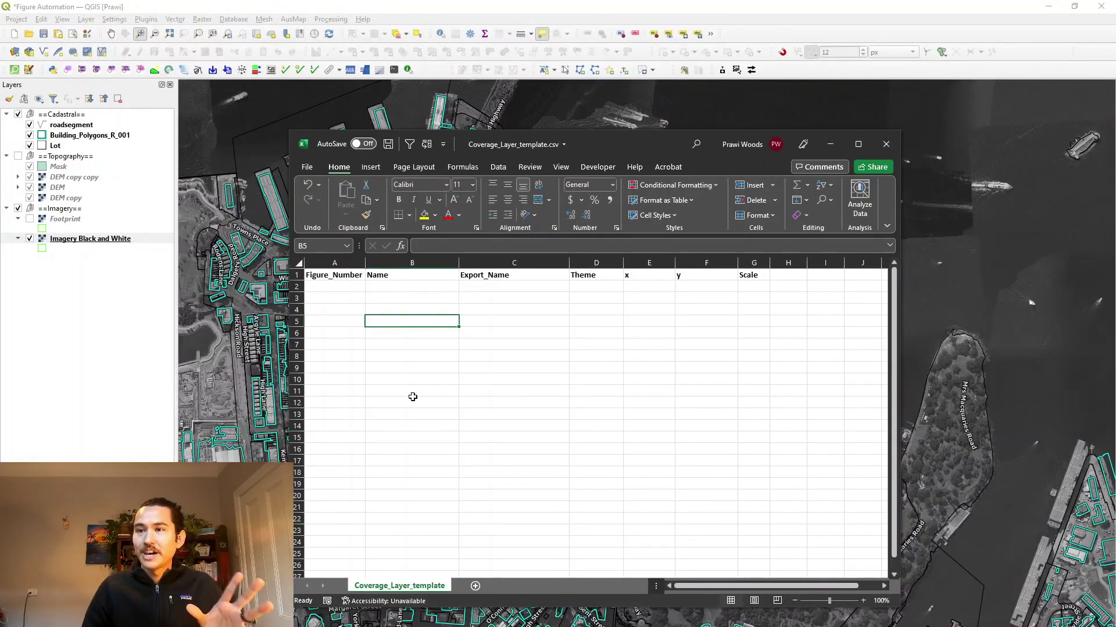
Enter figure numbers 1, 2 and 3 under Figure_Number in the coverage template
left_click(447, 380)
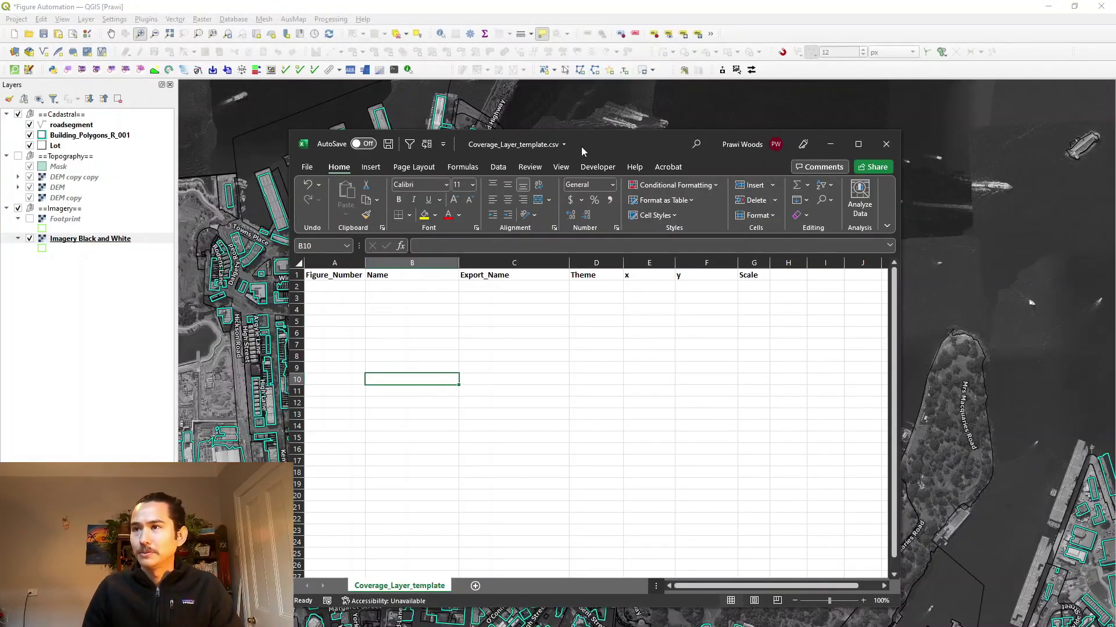
left_click_drag(581, 146, 637, 104)
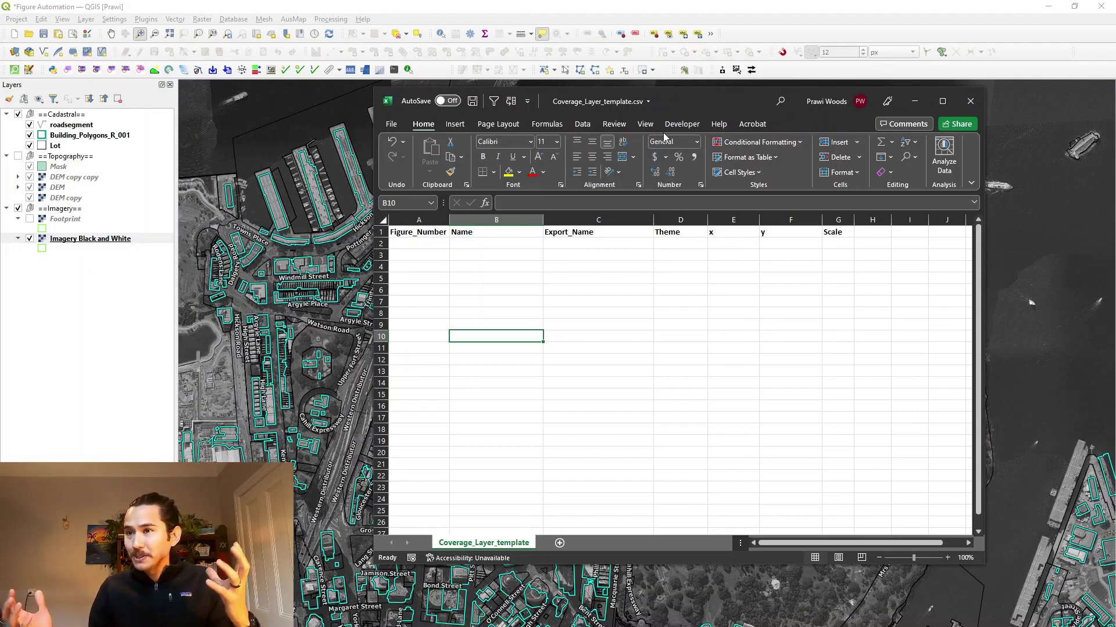
left_click_drag(412, 232, 849, 231)
left_click(606, 279)
left_click(410, 232)
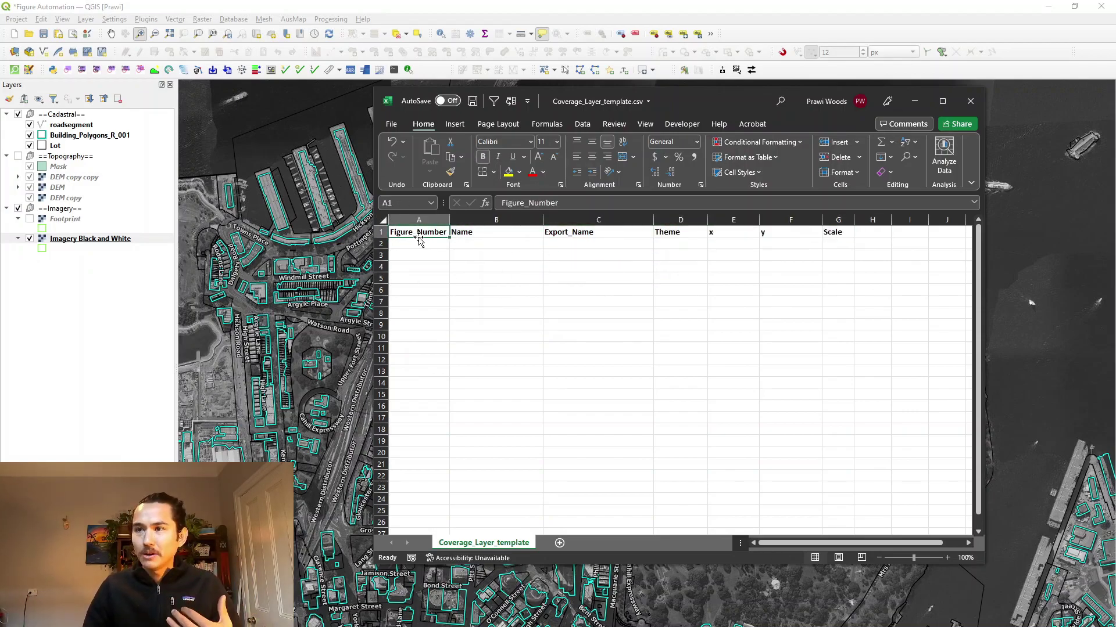
left_click(414, 242)
type("1")
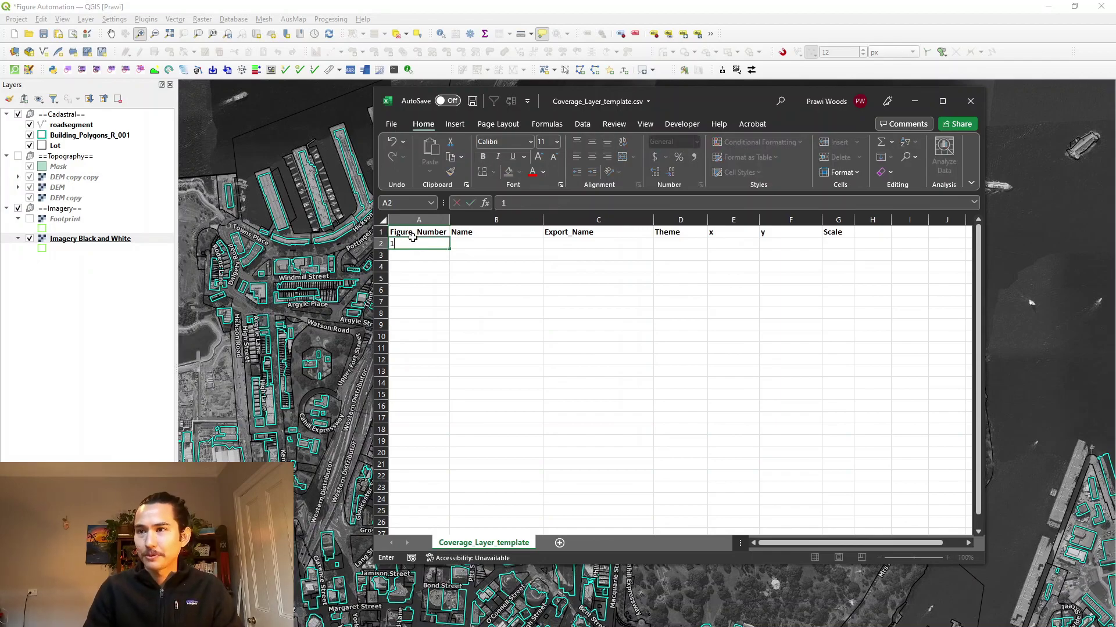
key("Return")
type("2")
key("Return")
type("3")
key("Tab")
key("Up")
key("Up")
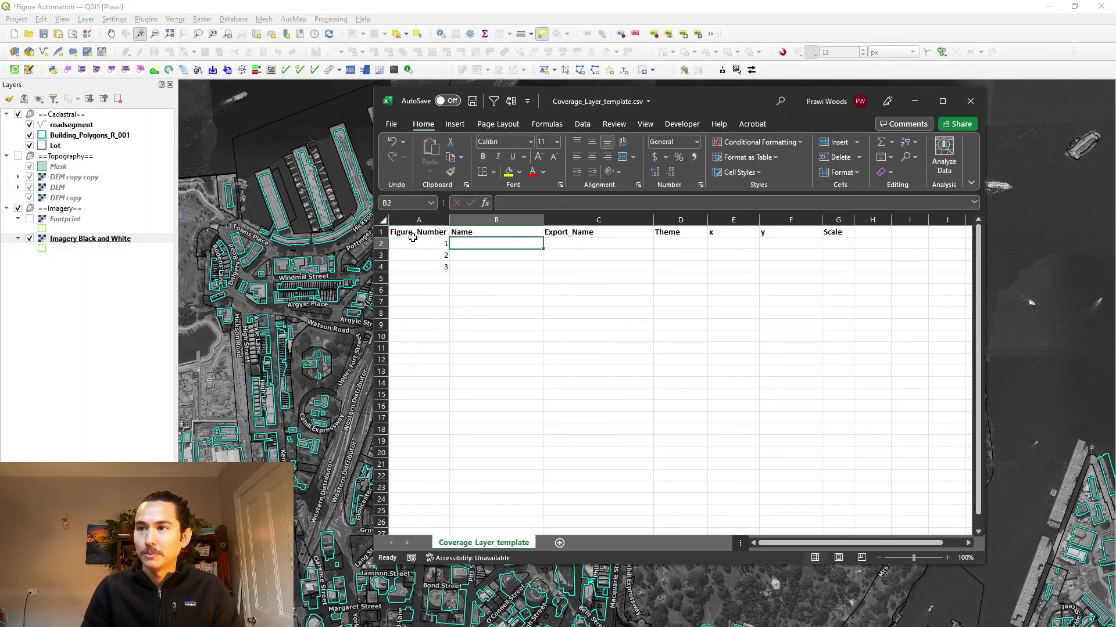
Name the figures Aerial Imagery, Topography and Sydney's Buildings in column B
type("A")
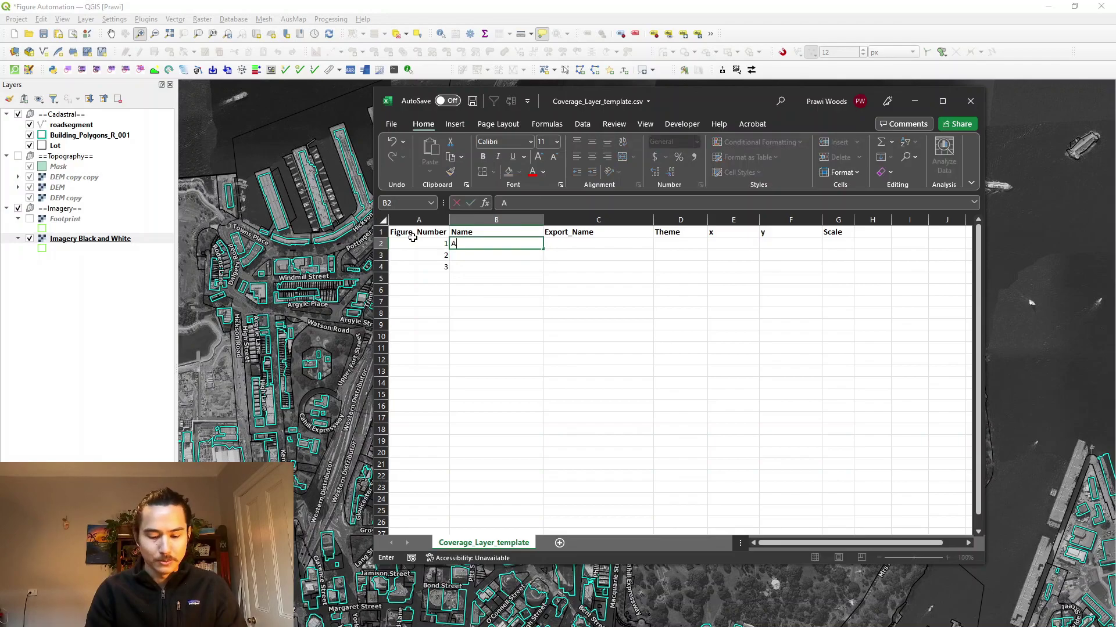
type("erial Imagery")
key("Return")
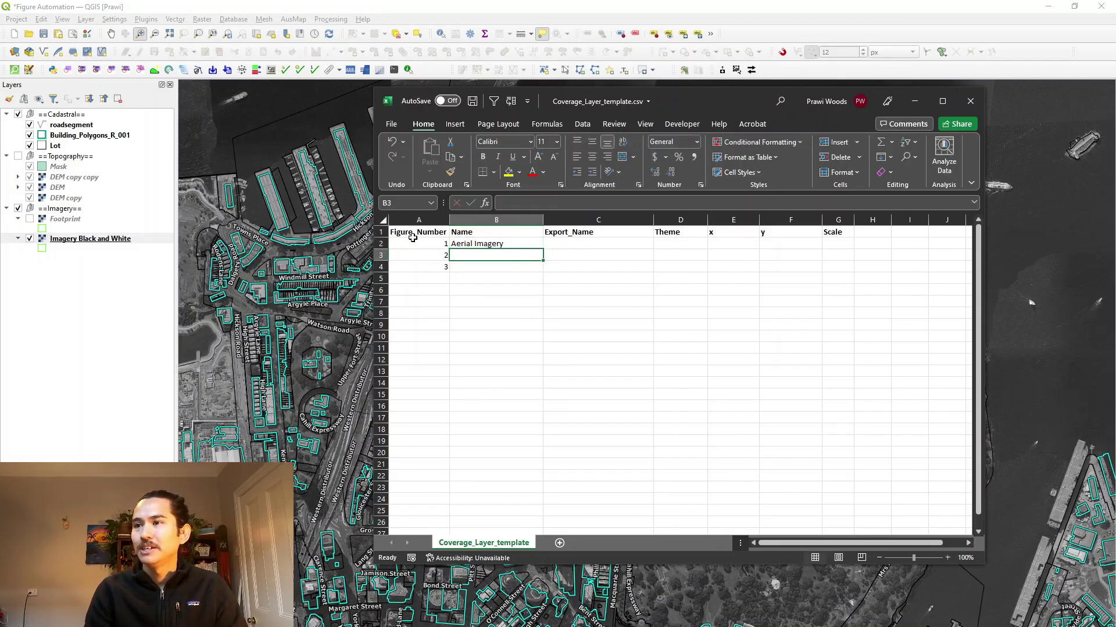
type("Topog")
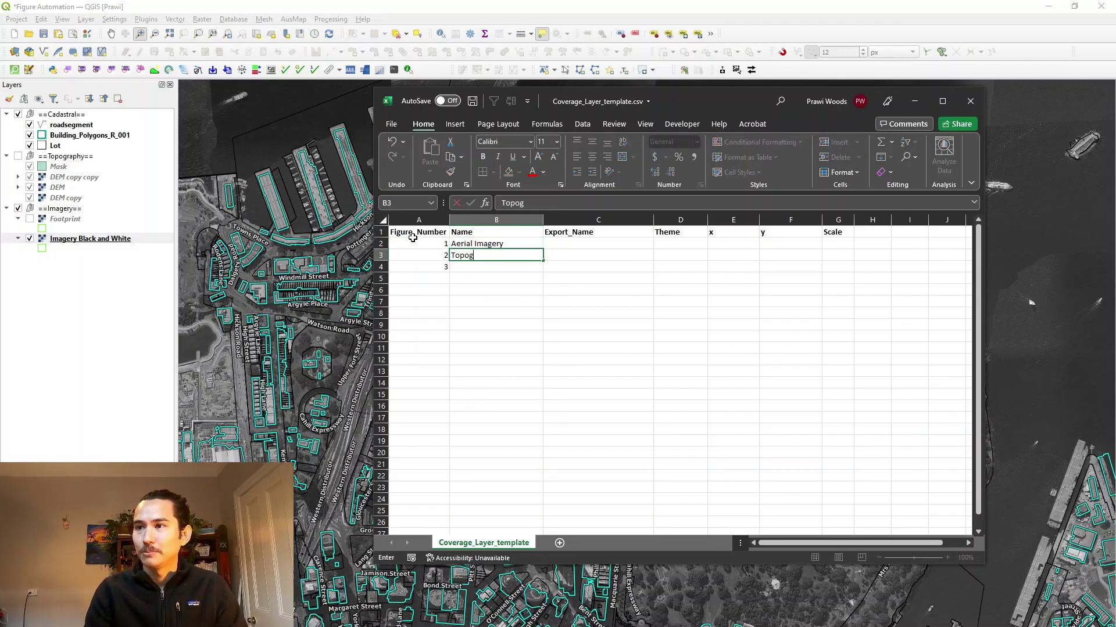
type("raphy")
key("Return")
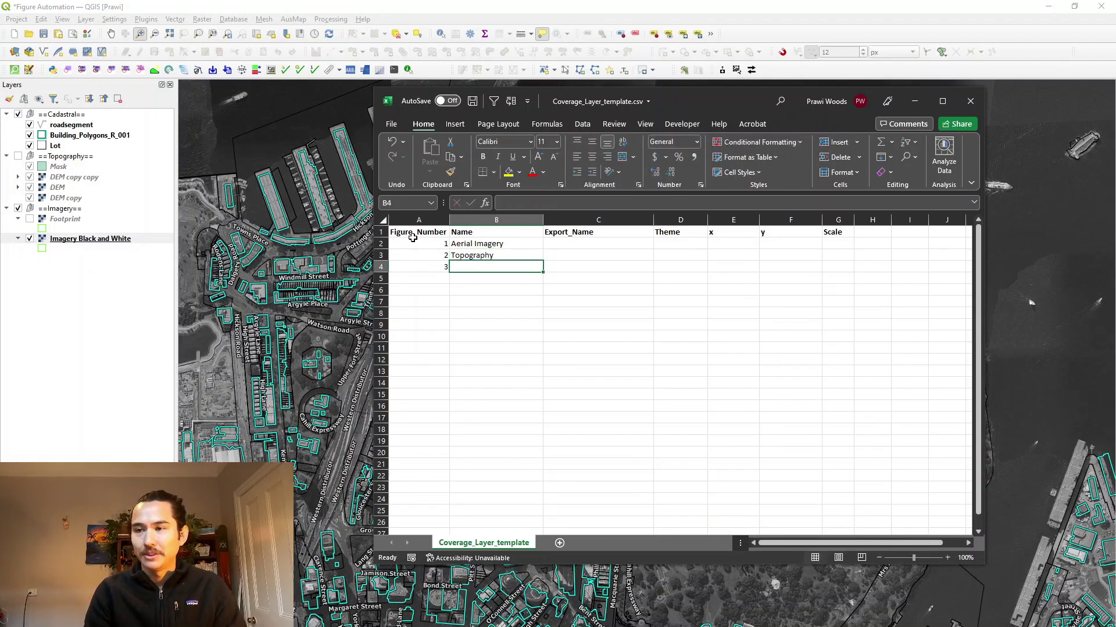
type("Syde")
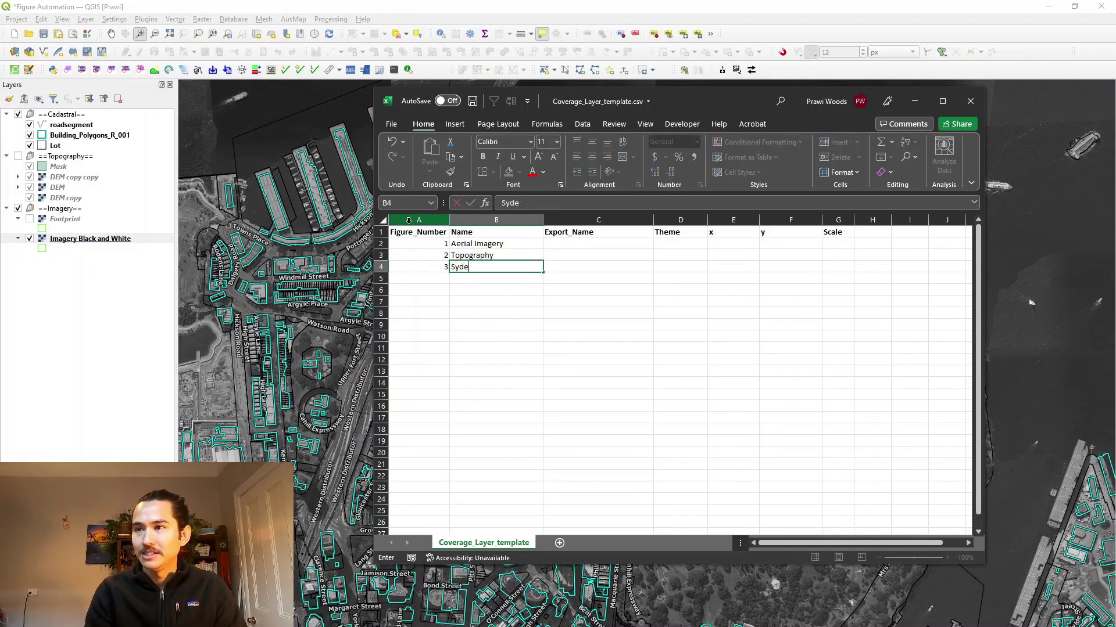
key("BackSpace")
type("ney's Bui")
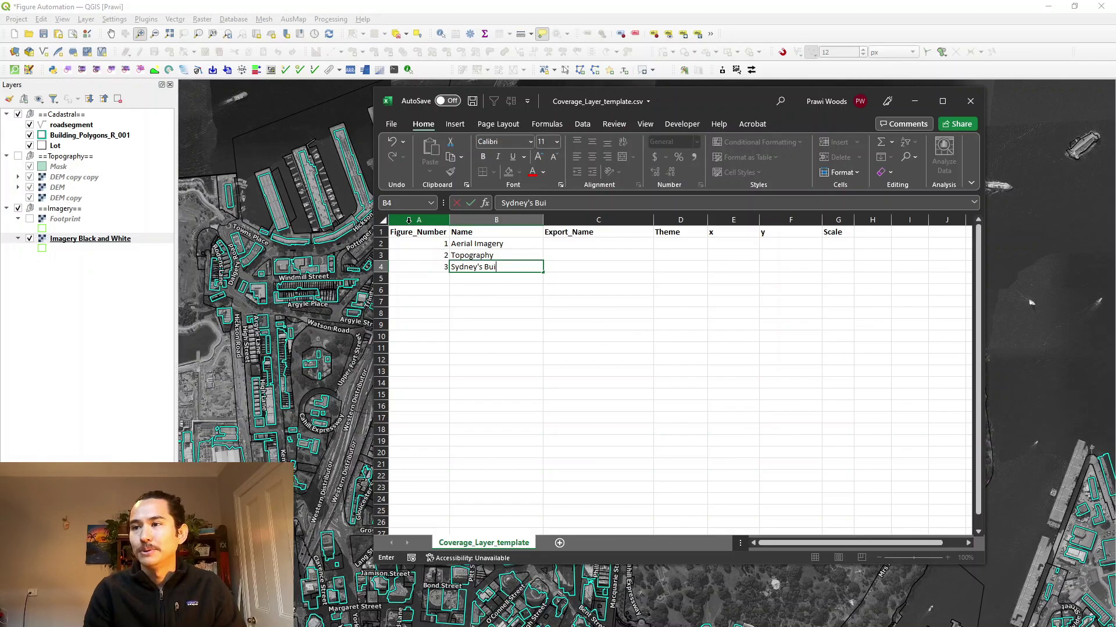
type("ldings")
key("Tab")
Build the Export_Name formula =A2&"_"&B2 in C2 and fill it down to row 4
key("Up")
key("Up")
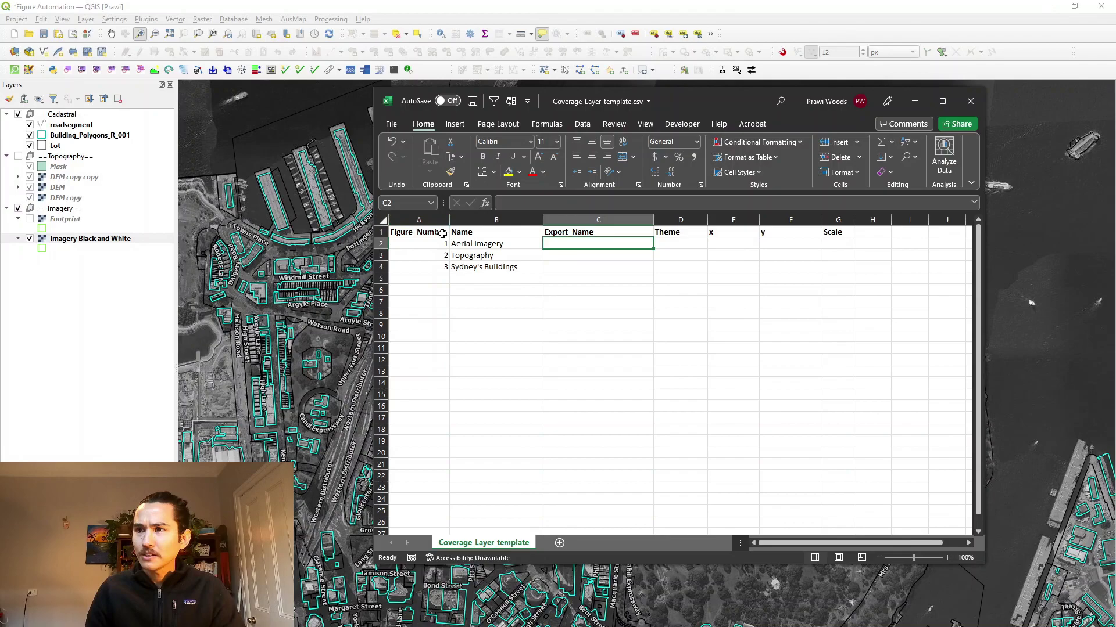
left_click_drag(432, 244, 477, 245)
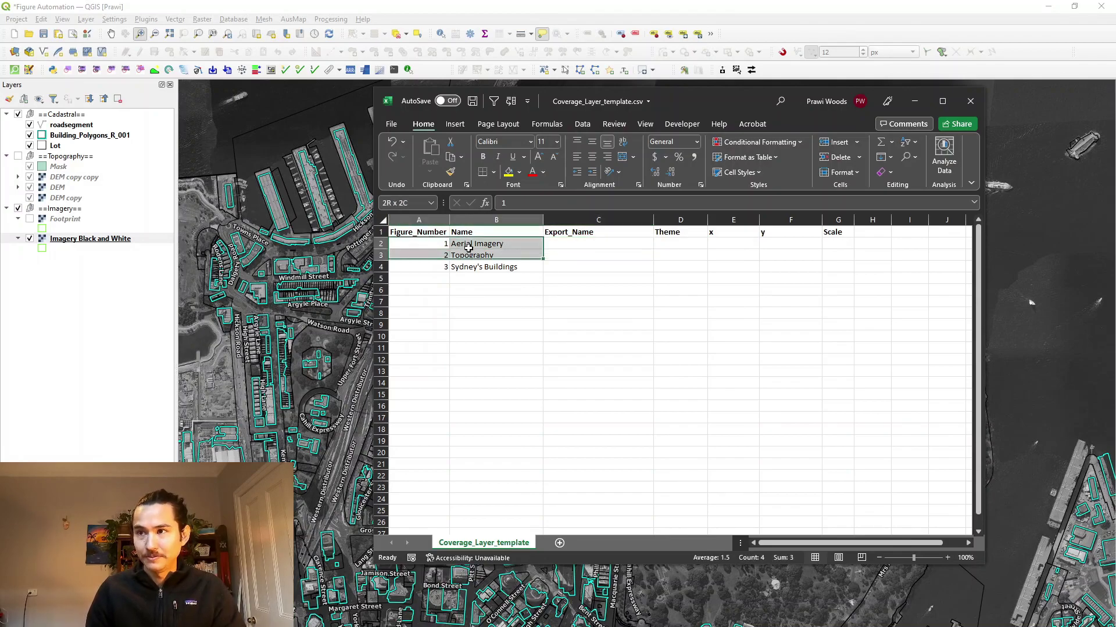
left_click(577, 245)
type("=")
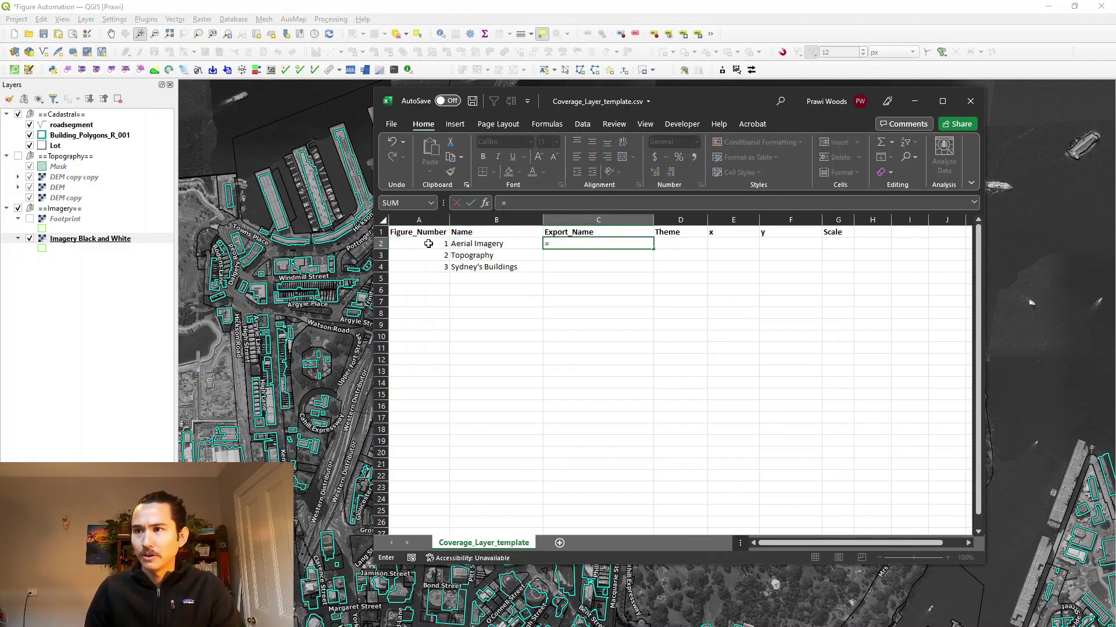
left_click(436, 243)
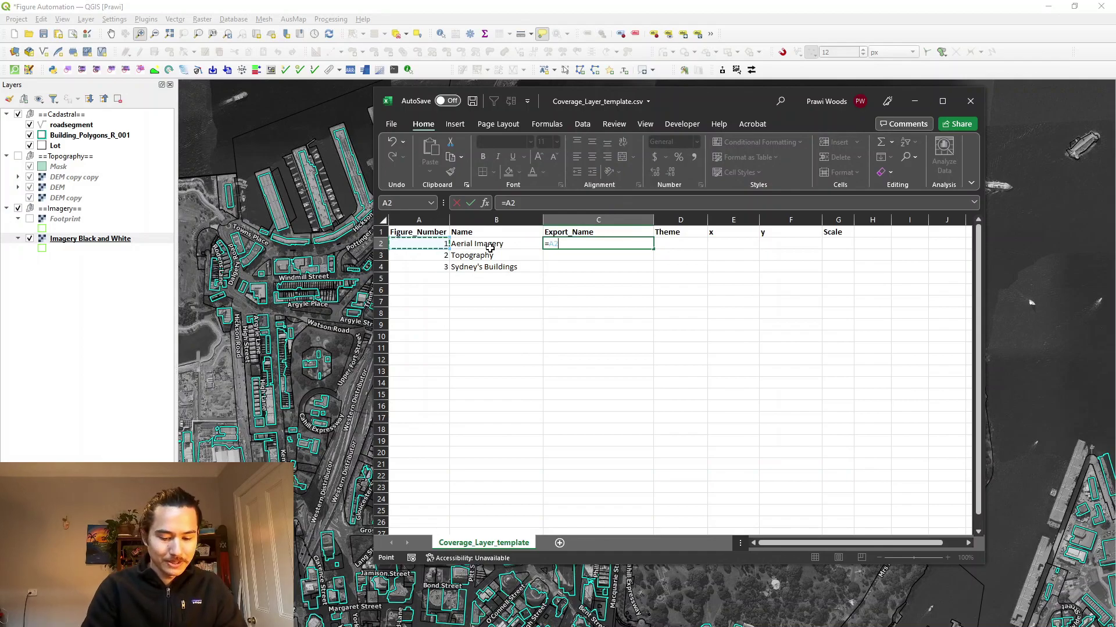
type("&\"_\"")
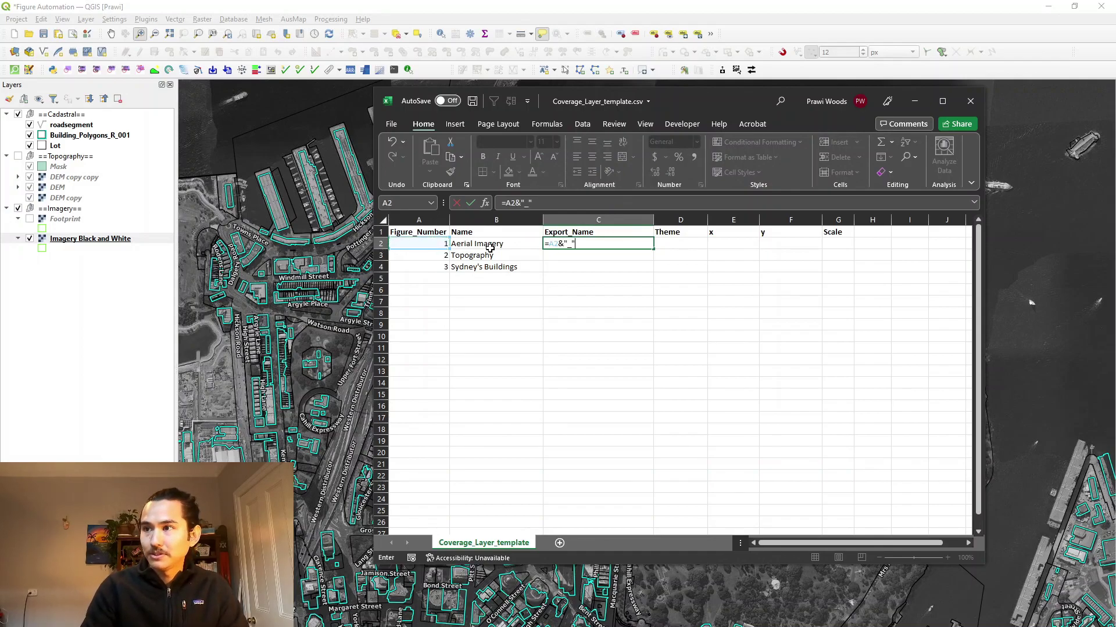
type("&")
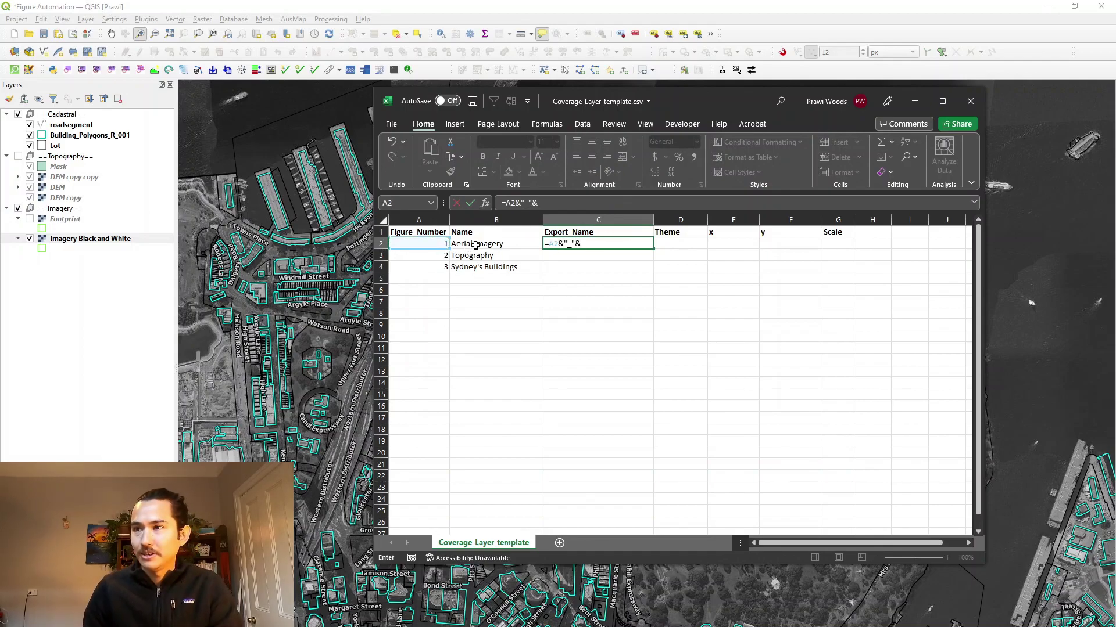
left_click(475, 245)
key("Return")
left_click(639, 244)
left_click_drag(653, 249, 645, 268)
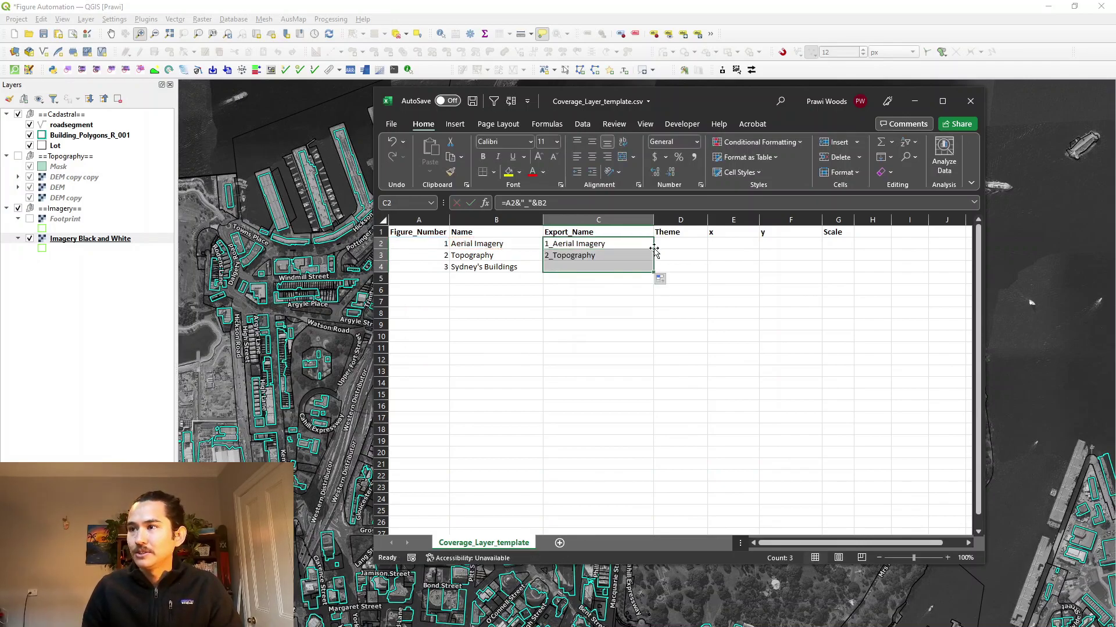
left_click(625, 297)
Paste the third export name as a plain value and drop the apostrophe: 3_Sydneys Buildings
left_click_drag(411, 244, 616, 244)
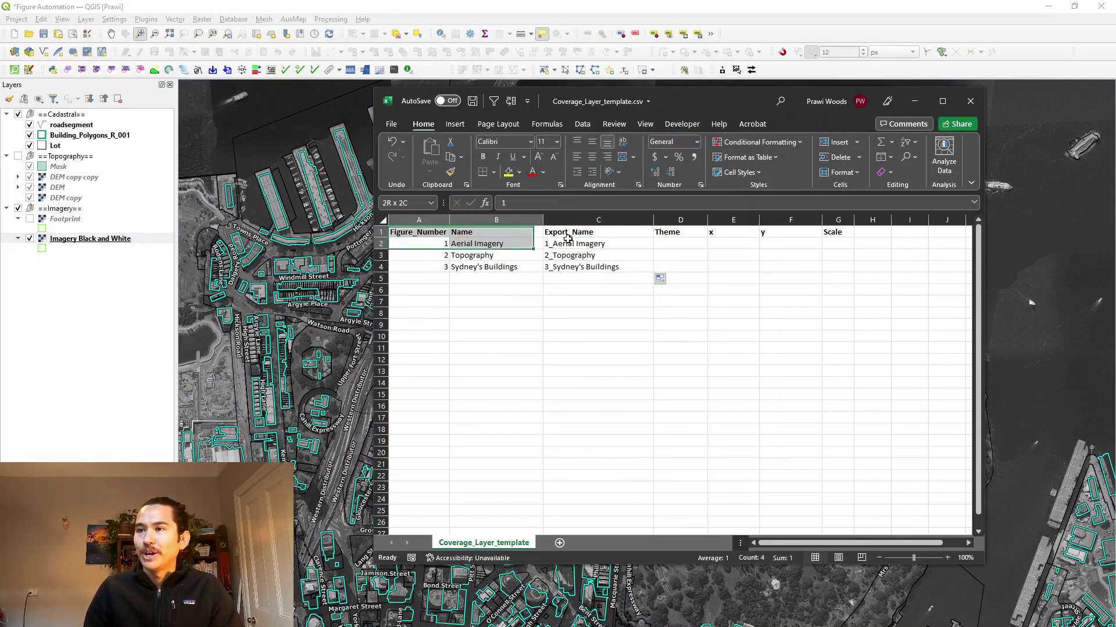
left_click(493, 245)
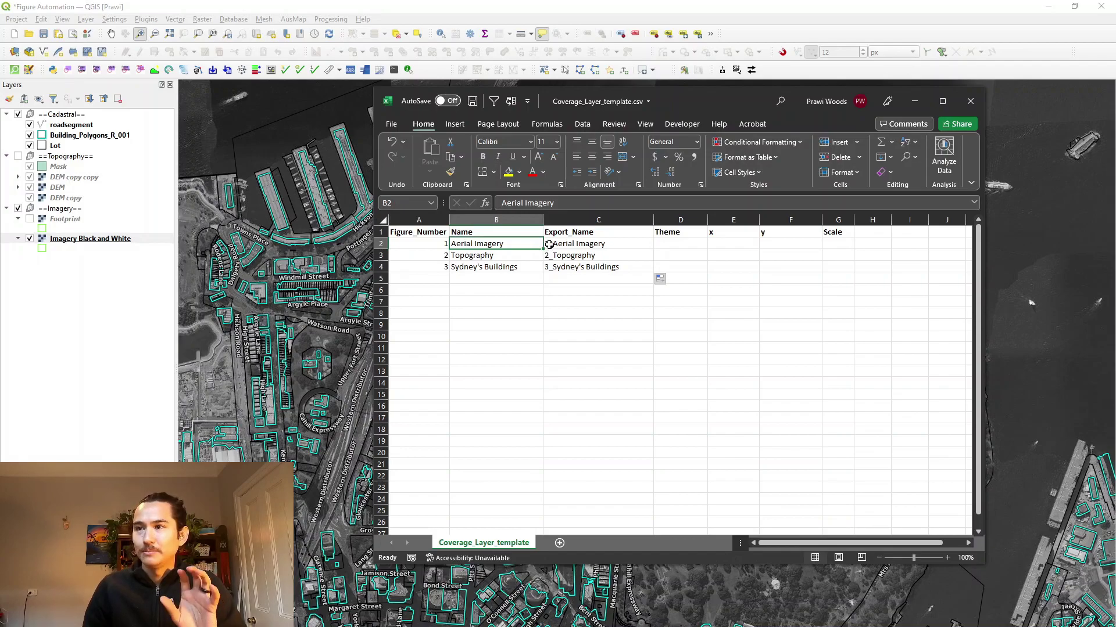
left_click(549, 245)
left_click_drag(590, 243, 599, 268)
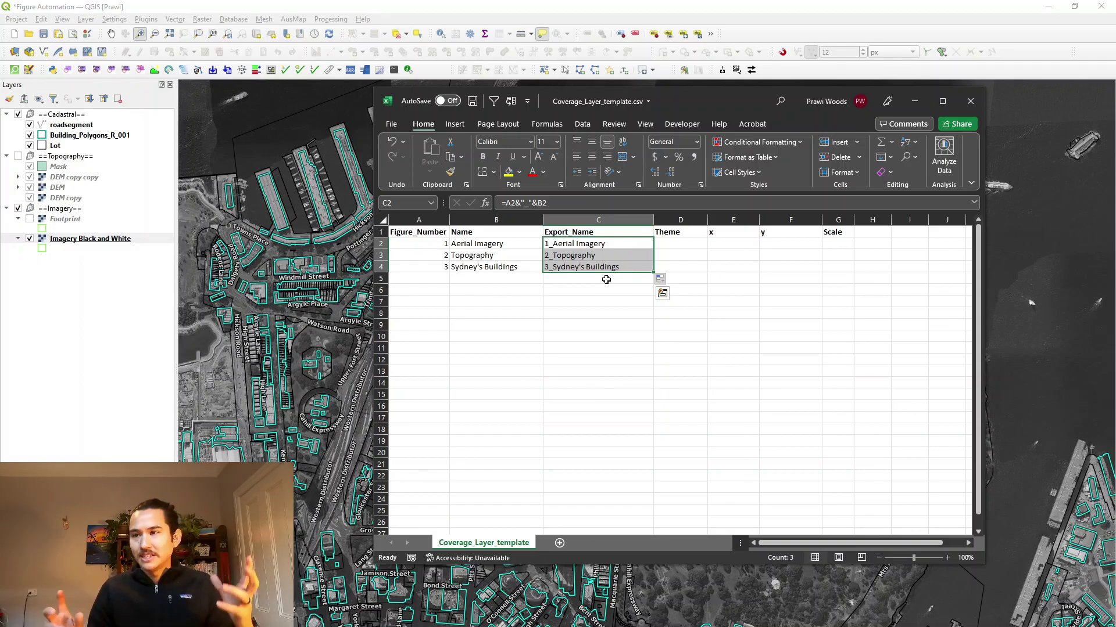
left_click(600, 268)
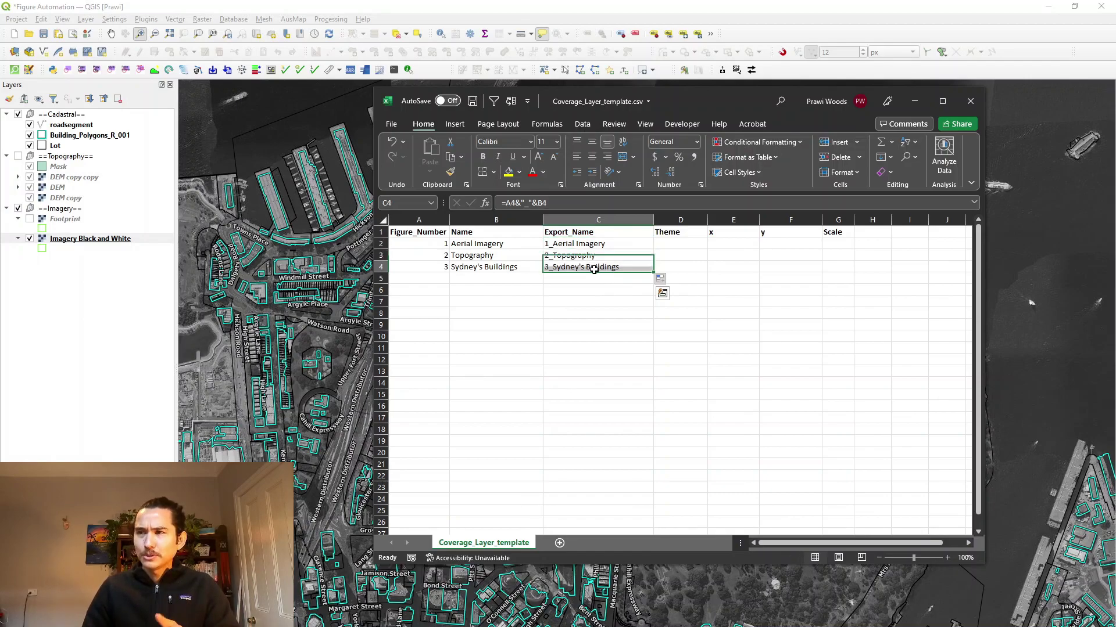
key("ctrl+c")
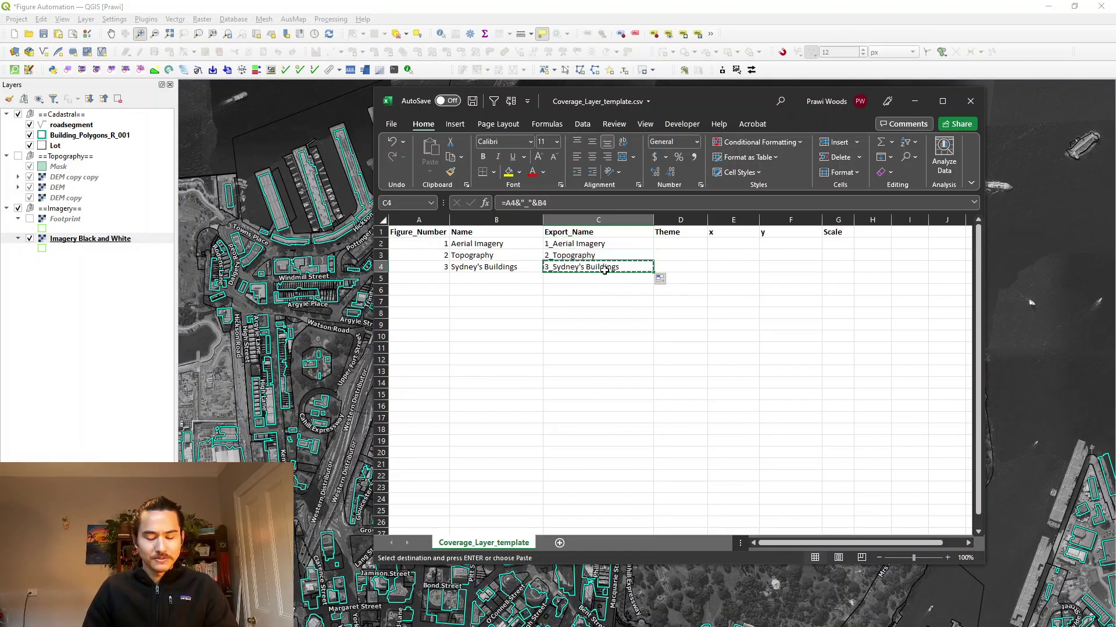
key("ctrl+shift+v")
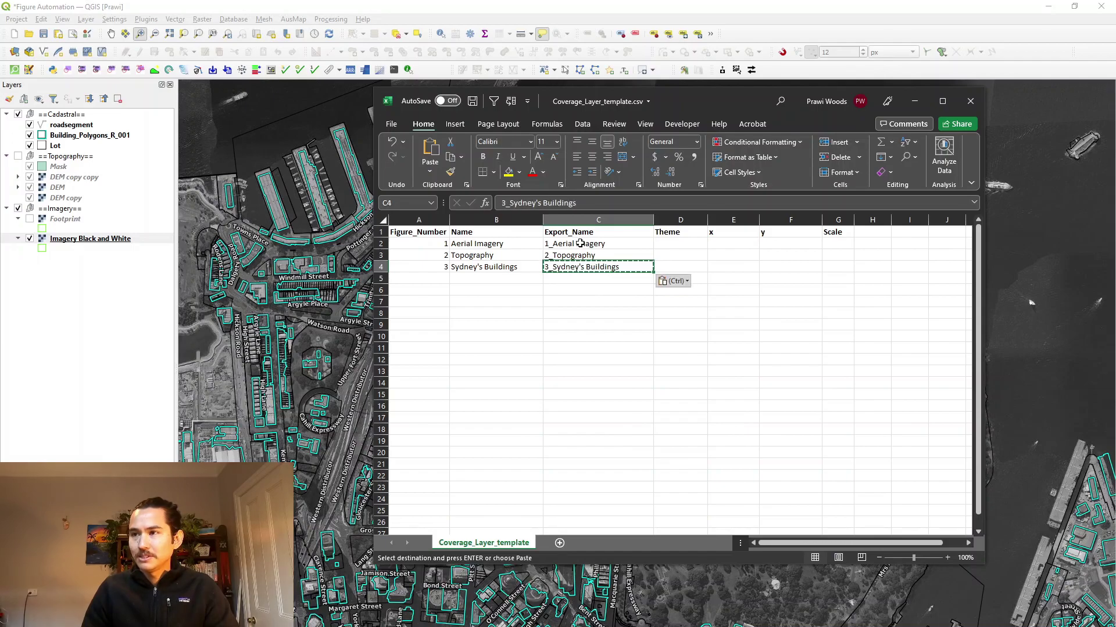
left_click(540, 203)
key("BackSpace")
key("Return")
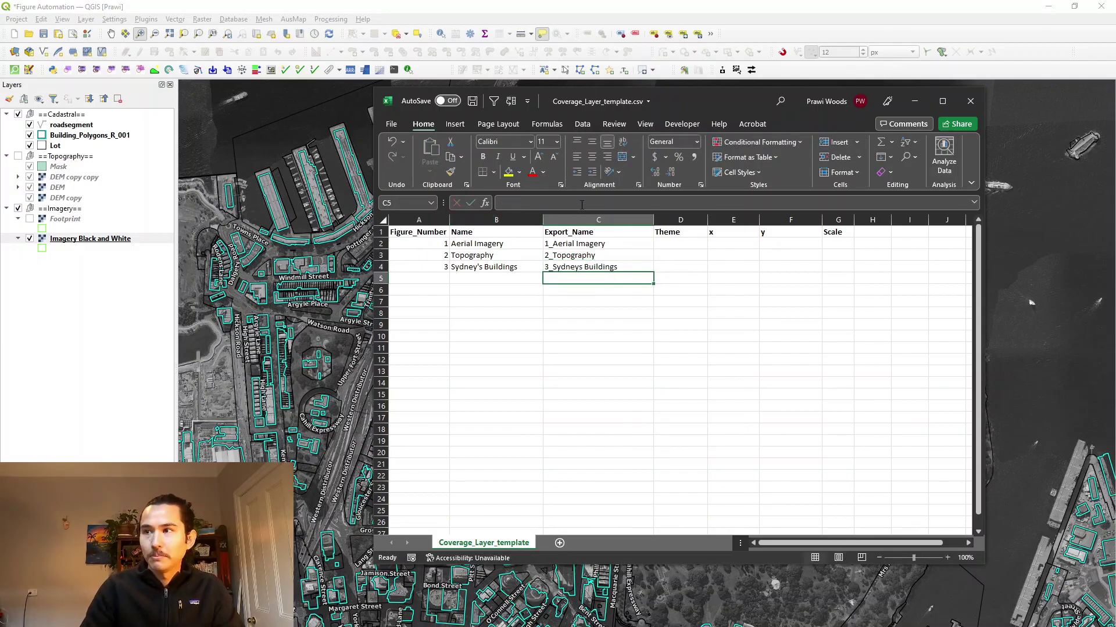
left_click(594, 314)
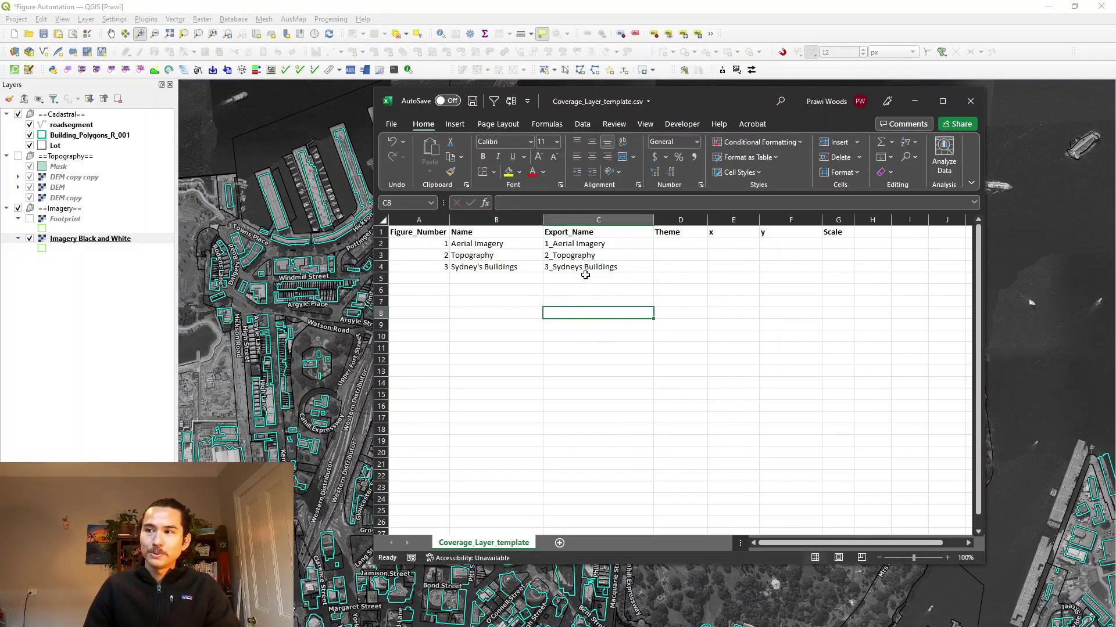
Enter Theme values 1_Aerial, 2_Topo and 3_Buildings in D2:D4, ending on cell E2
left_click(668, 243)
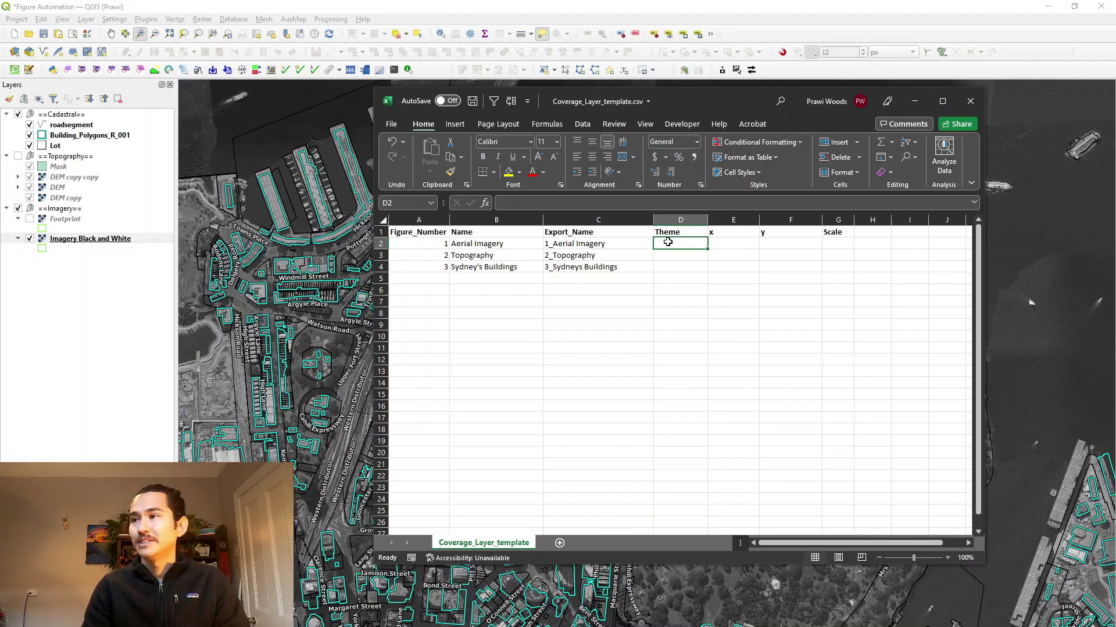
type("1_Aerial")
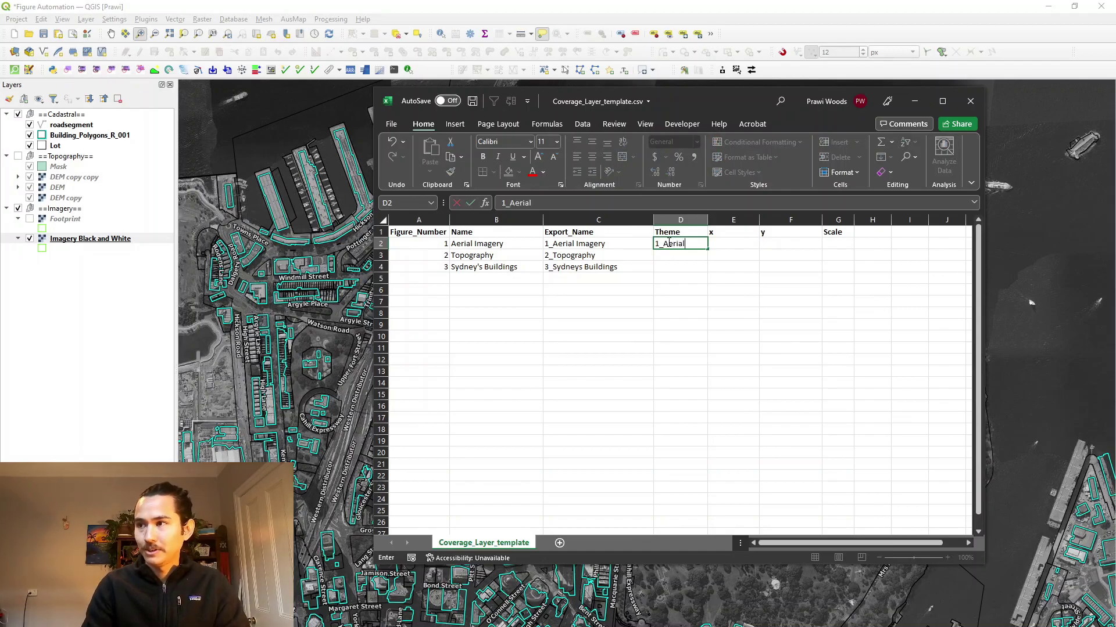
key("Return")
type("2_Topo")
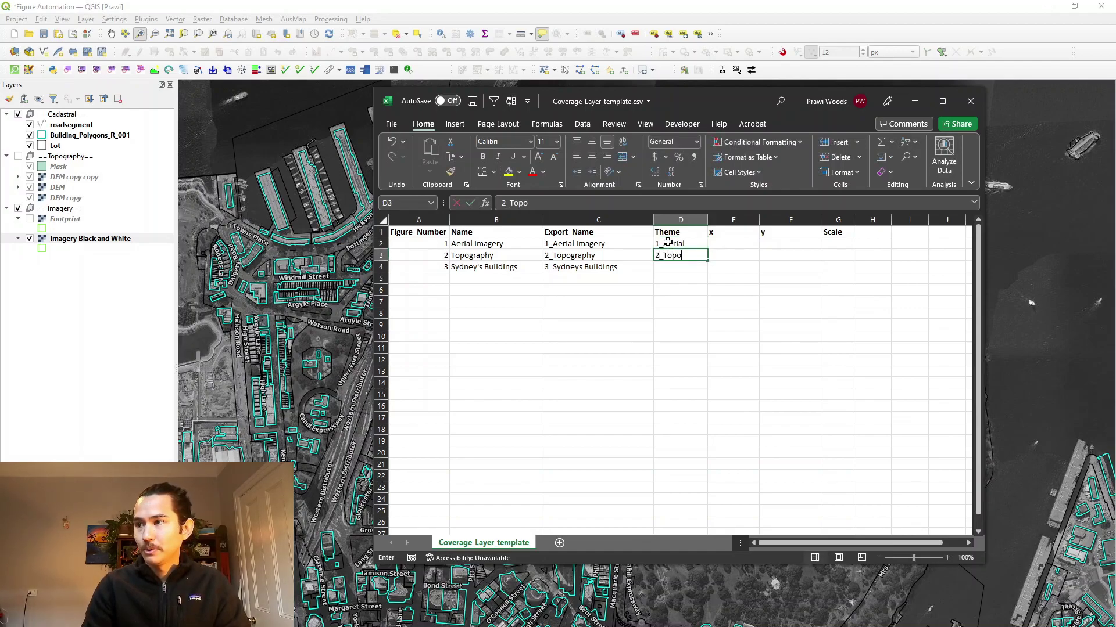
key("Return")
type("3_Buildings")
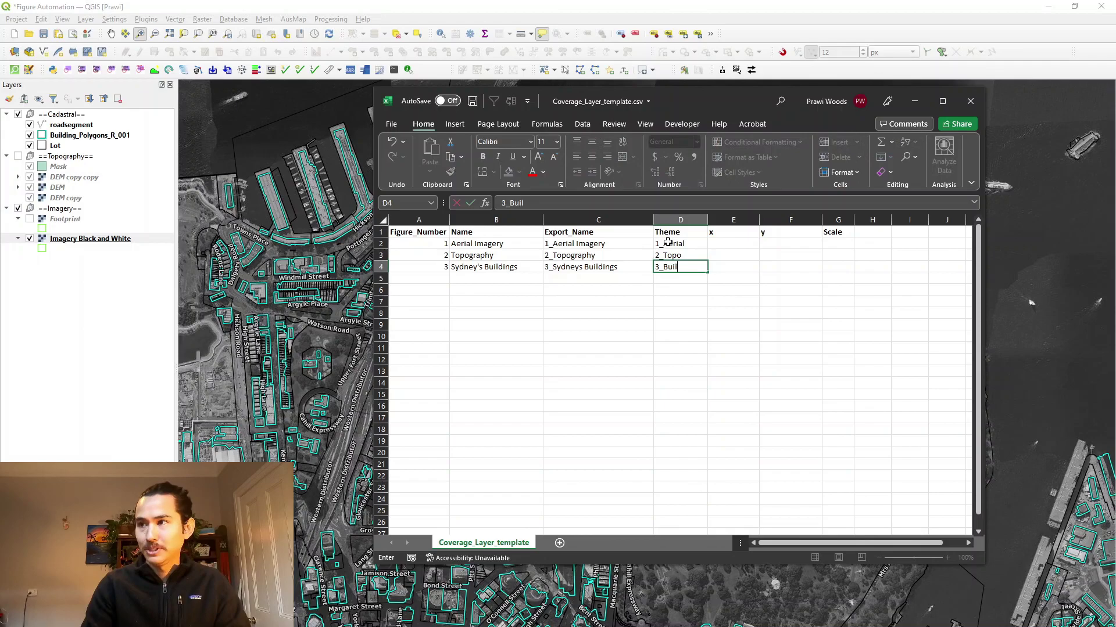
left_click(732, 247)
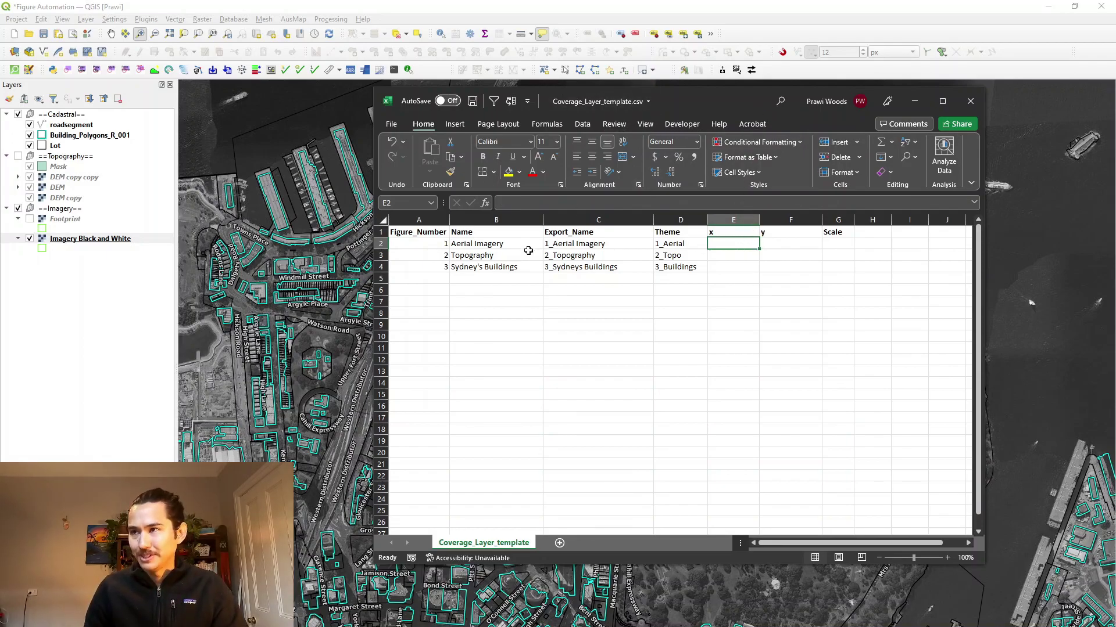
left_click_drag(431, 246, 762, 247)
left_click(788, 264)
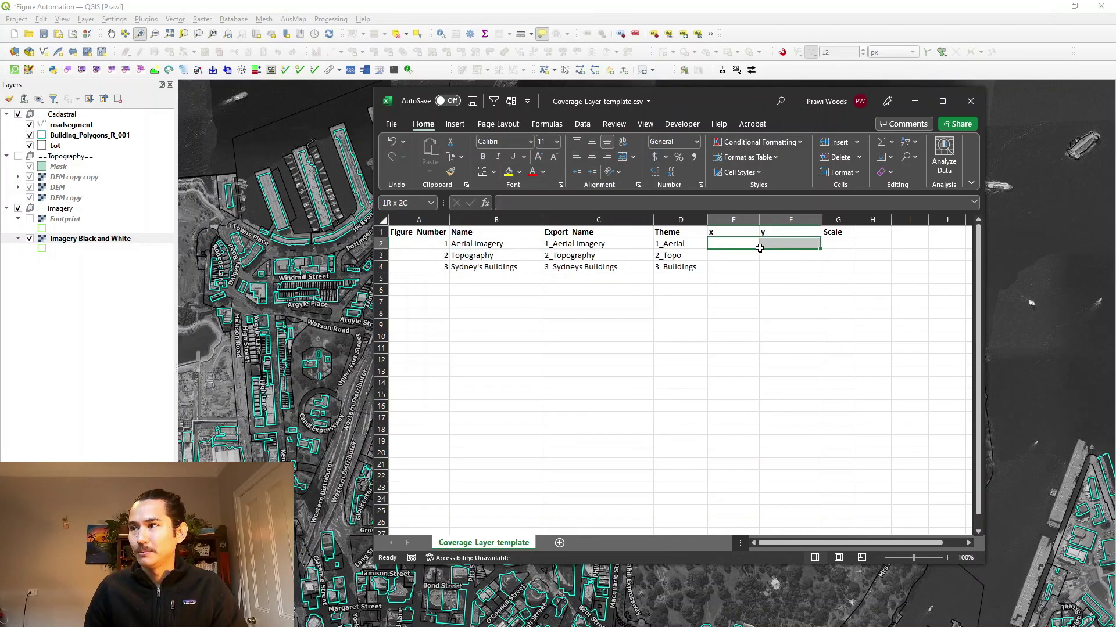
left_click(743, 241)
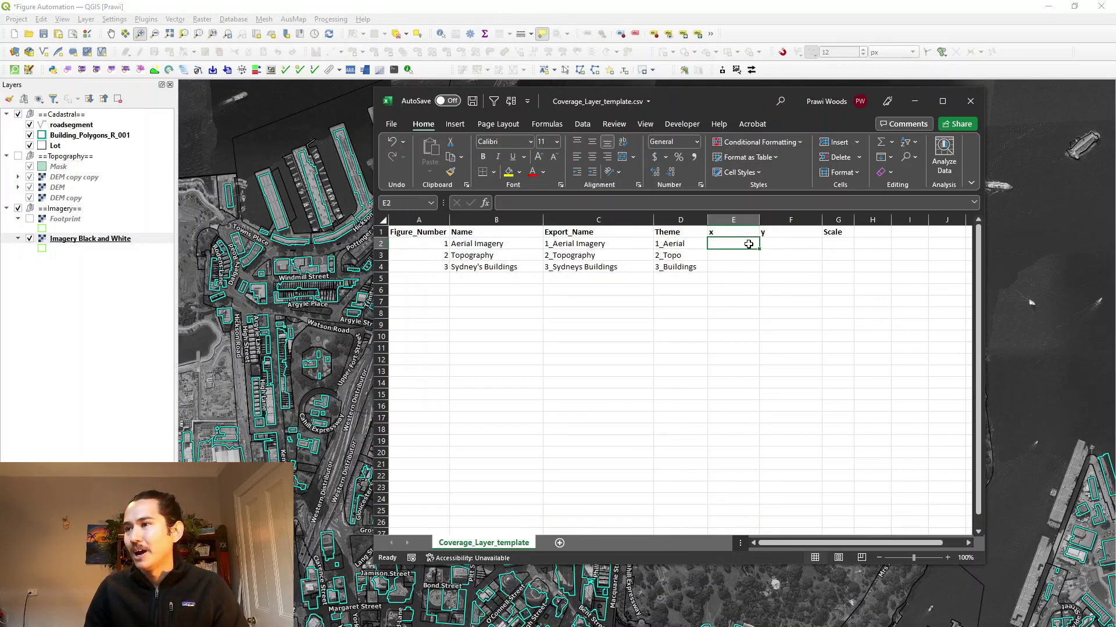
Zoom the QGIS map in near the harbour and copy that spot's map coordinate
left_click(672, 25)
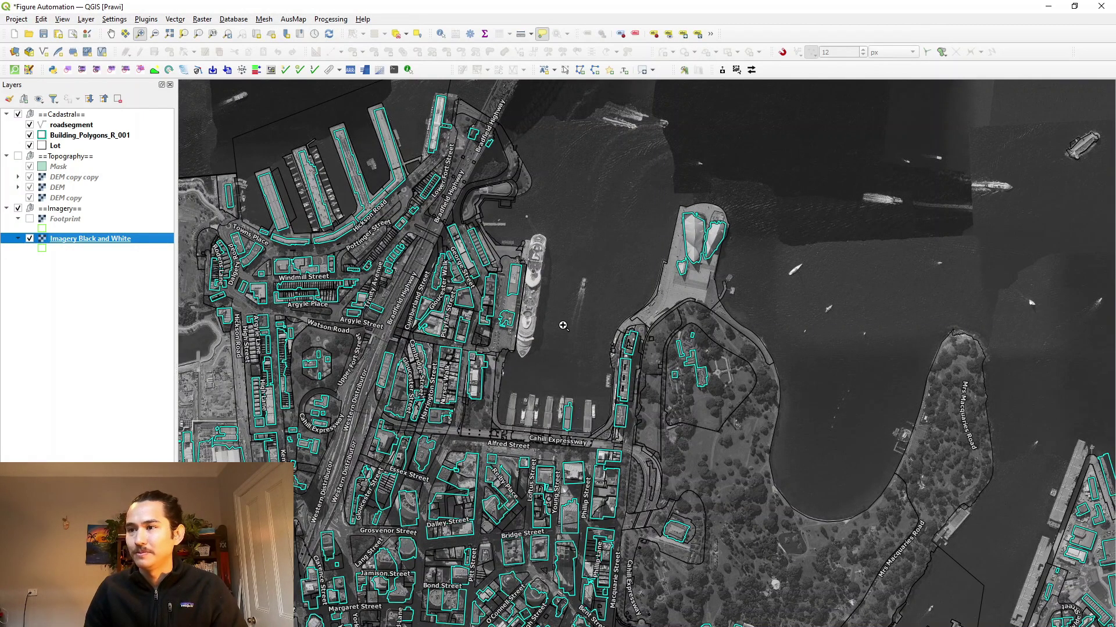
scroll(489, 323, "up", 6)
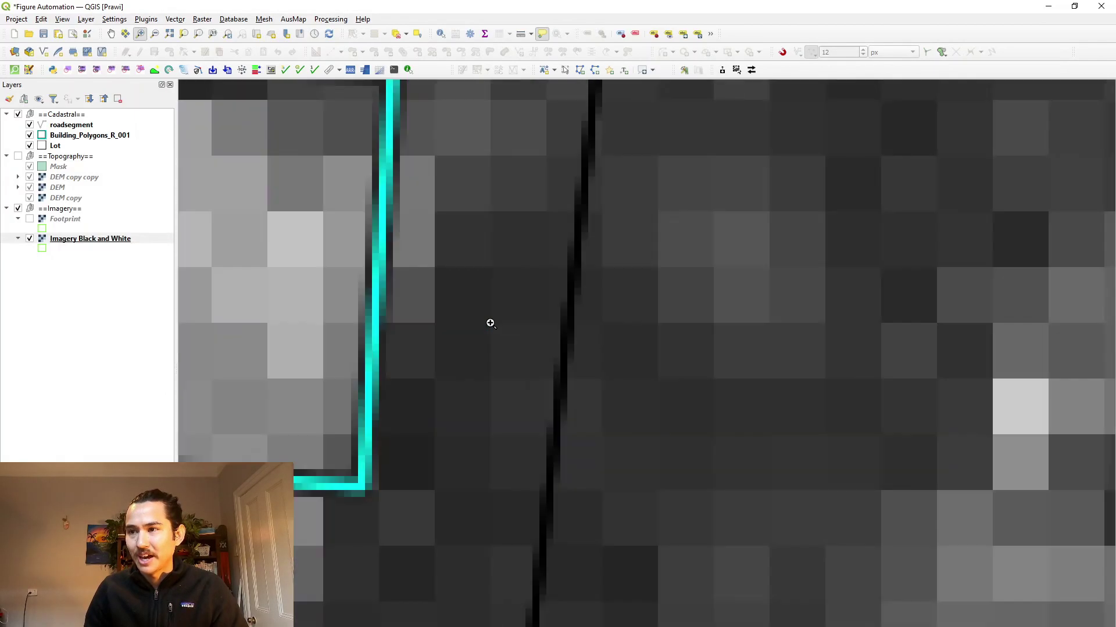
scroll(490, 323, "up", 2)
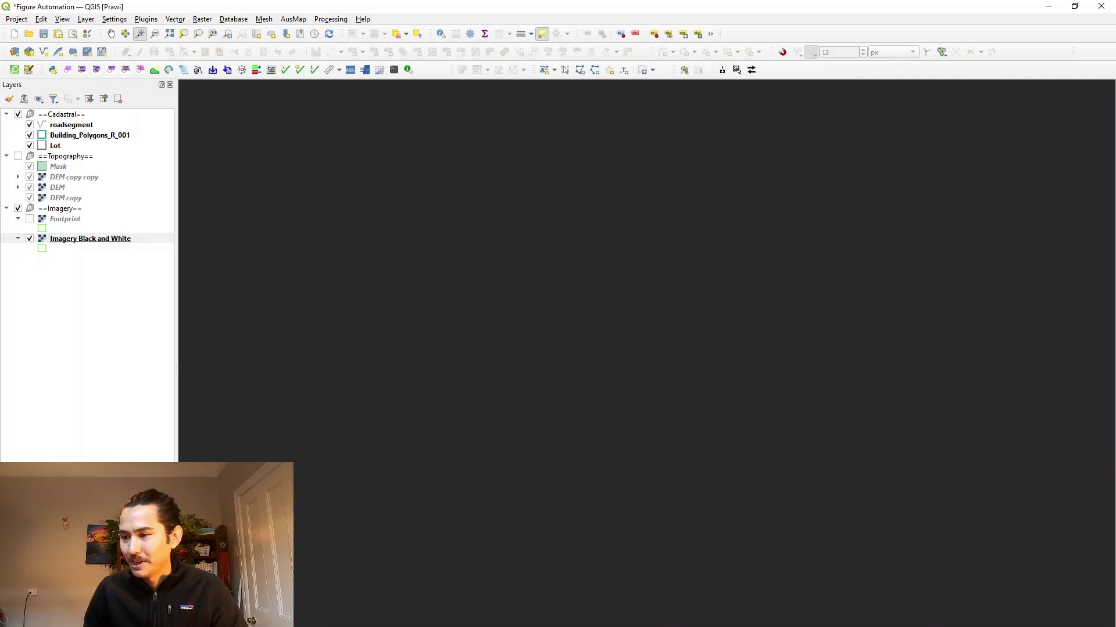
right_click(716, 569)
left_click(735, 613)
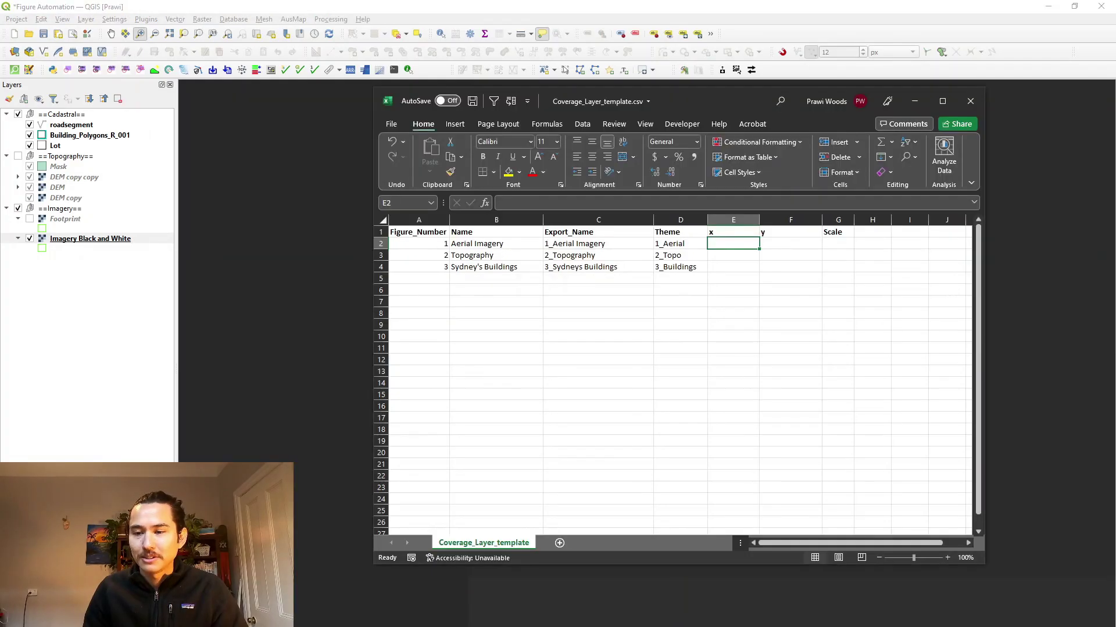
Paste the coordinate into C10, then put x 334362 in E2 and y 6252065 in F2
left_click(604, 336)
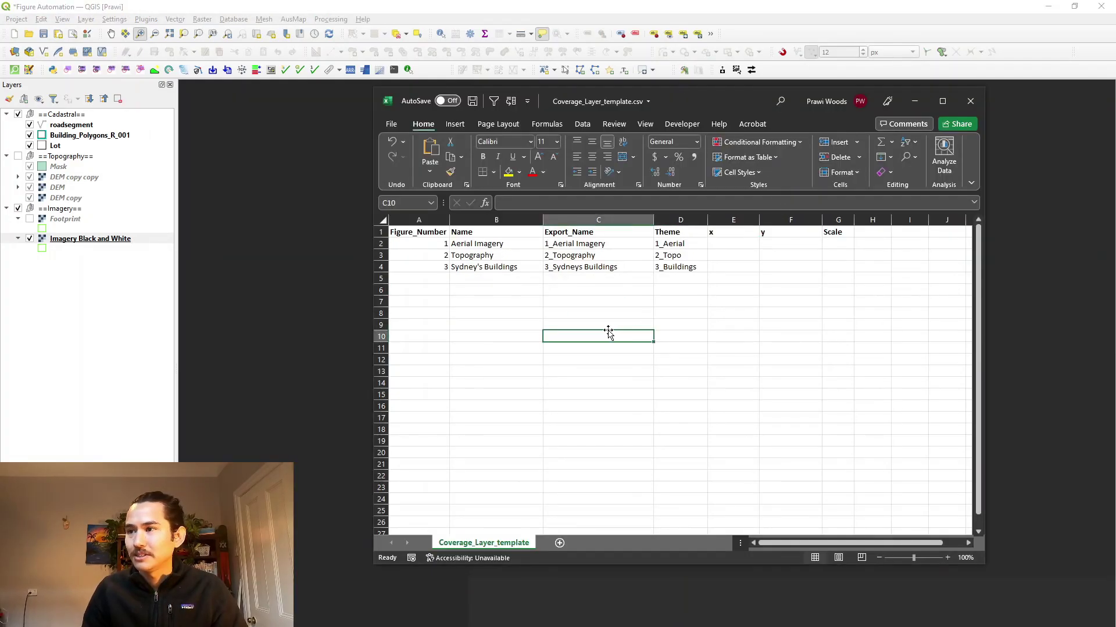
right_click(600, 348)
key("Escape")
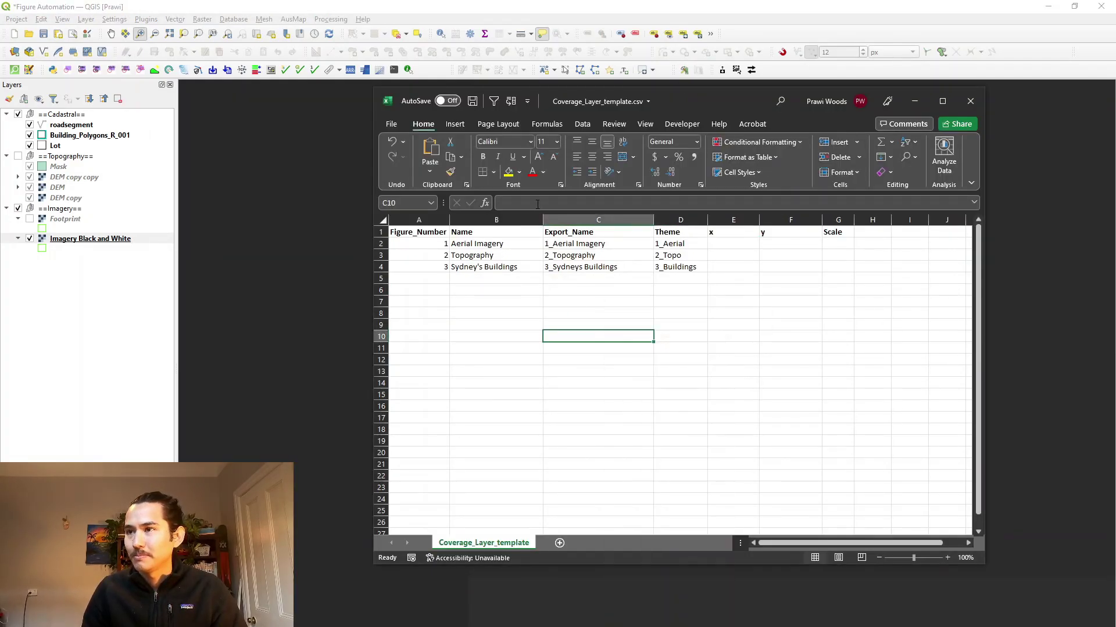
key("F2")
type("334362.99613122,6252065.20929313")
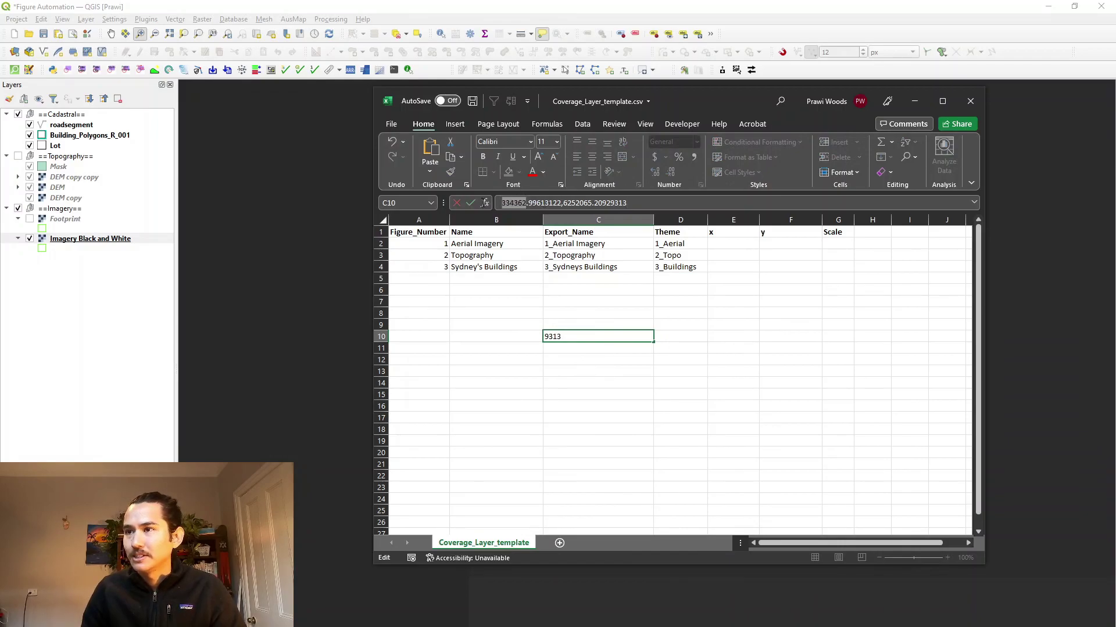
left_click(740, 240)
type("334362")
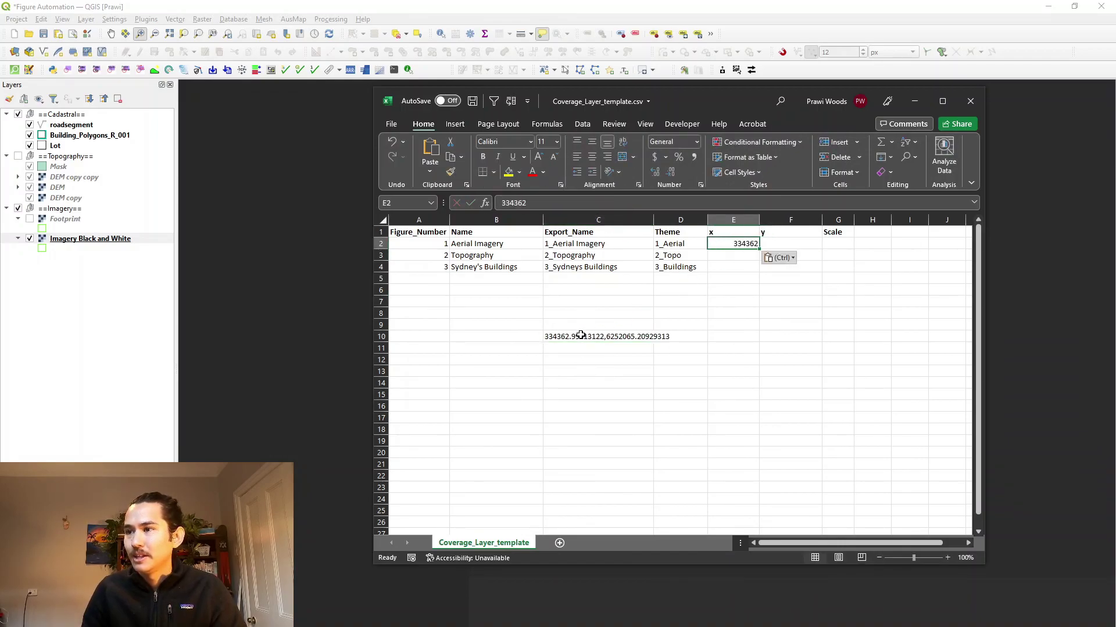
left_click(581, 337)
left_click_drag(563, 202, 596, 203)
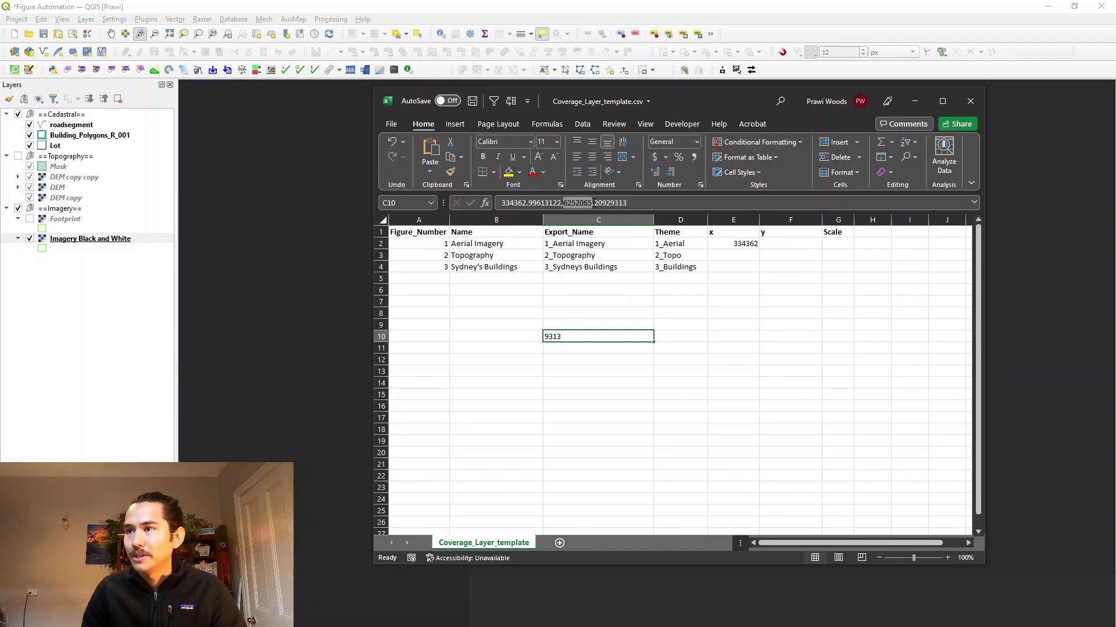
key("ctrl+c")
key("Escape")
left_click(788, 243)
key("ctrl+v")
Copy the x/y pair to rows 3 and 4, then clear the leftover text in C10
left_click_drag(735, 244, 790, 244)
key("ctrl+c")
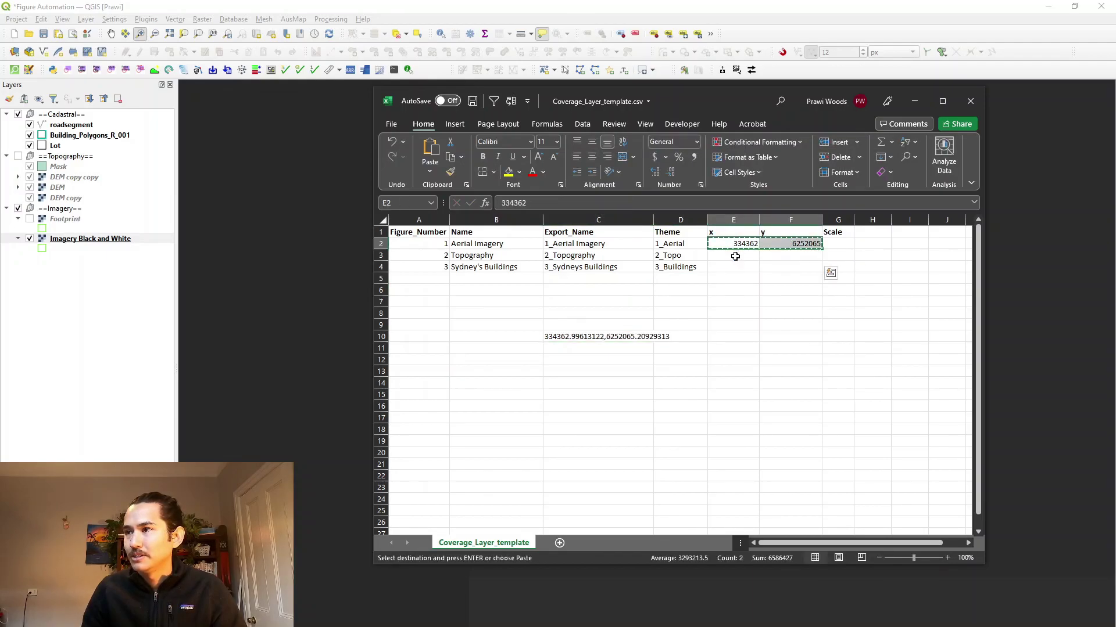
left_click(735, 256)
key("ctrl+v")
left_click(733, 267)
key("ctrl+v")
key("Escape")
left_click(557, 337)
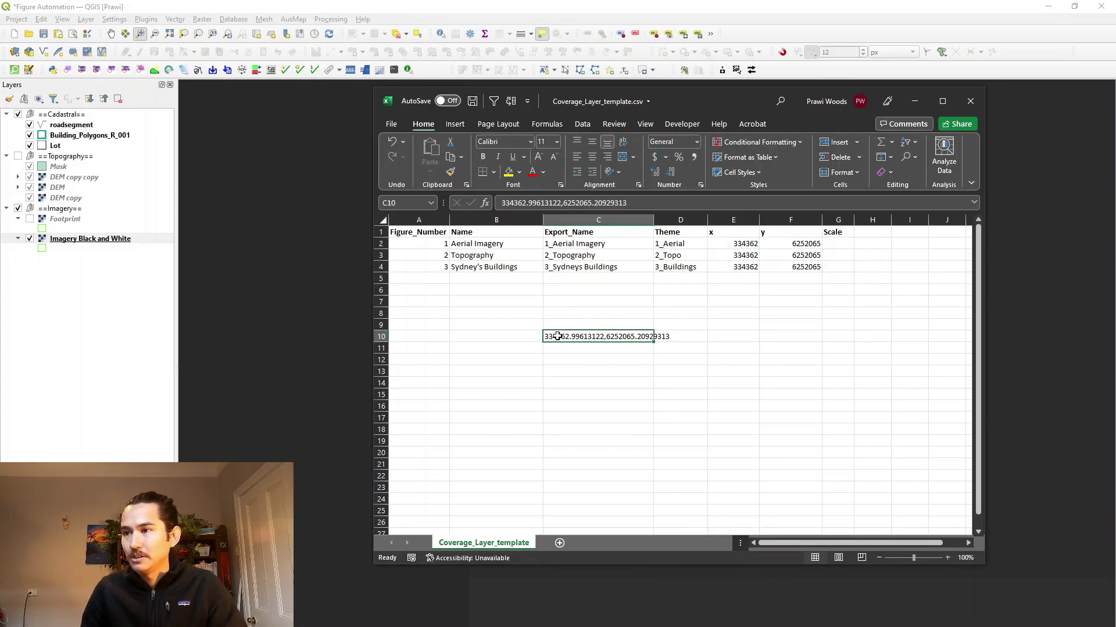
key("Delete")
left_click(816, 244)
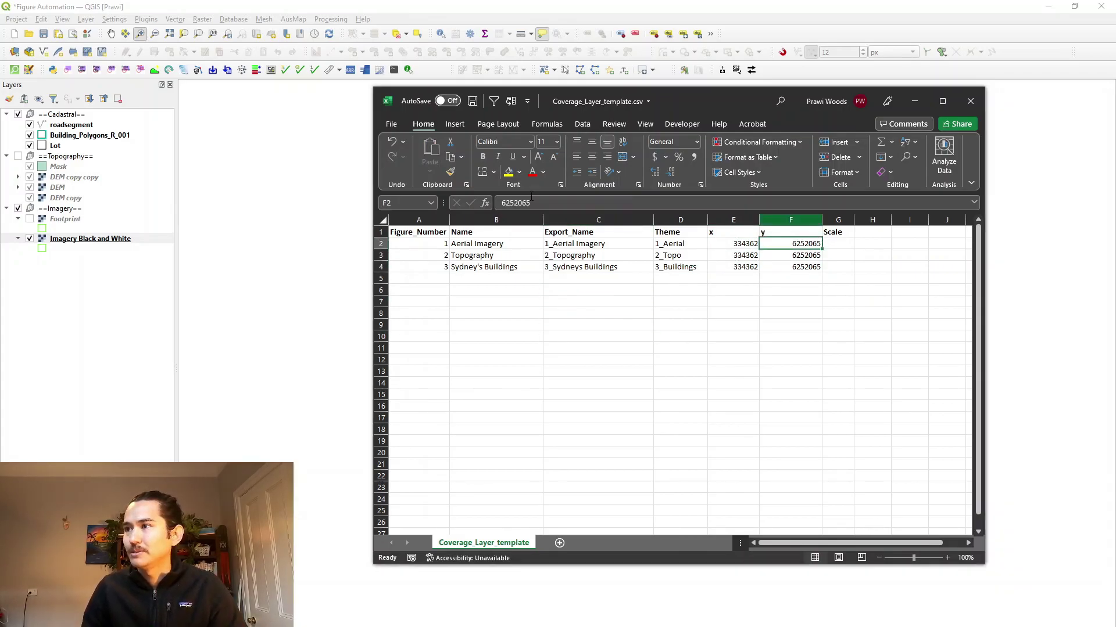
left_click(821, 333)
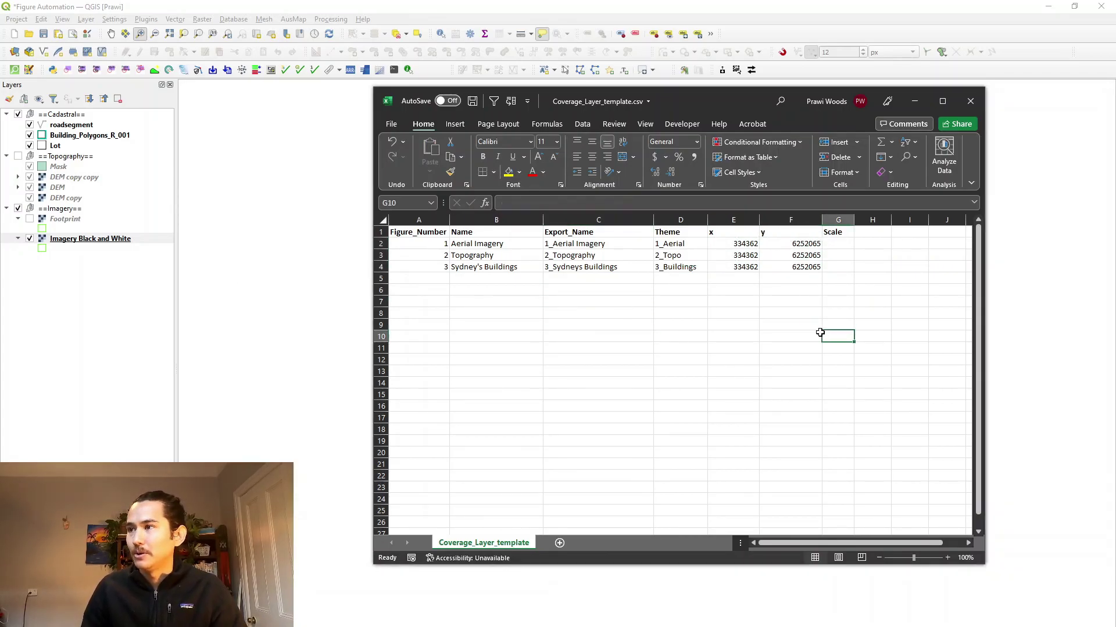
Zoom the QGIS map to the building polygons layer, then into the harbour area
left_click(832, 246)
right_click(87, 135)
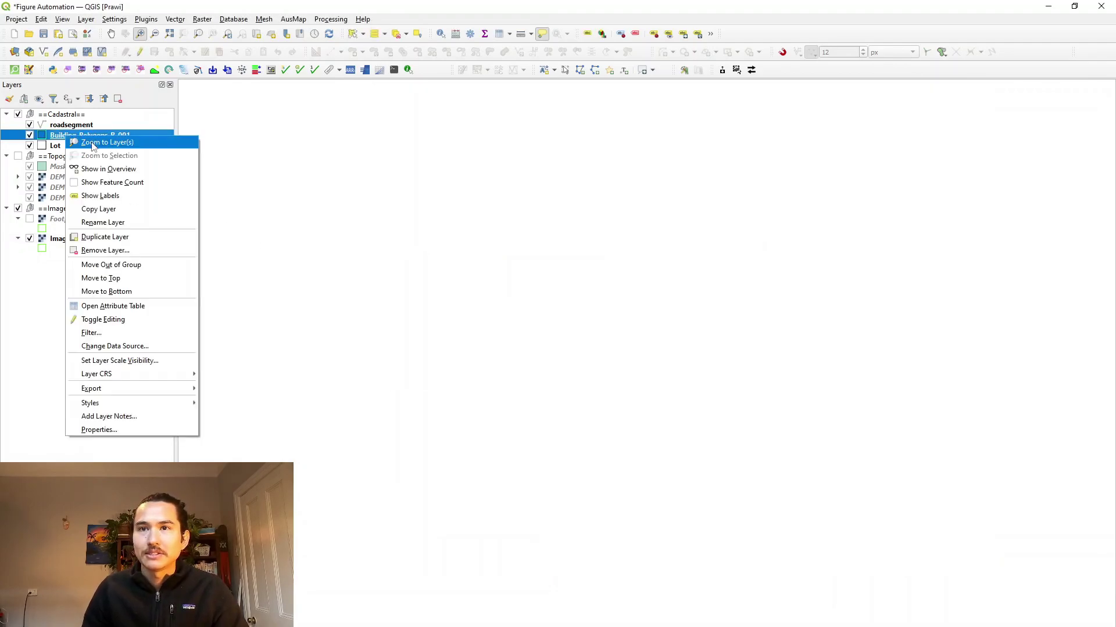
left_click(107, 143)
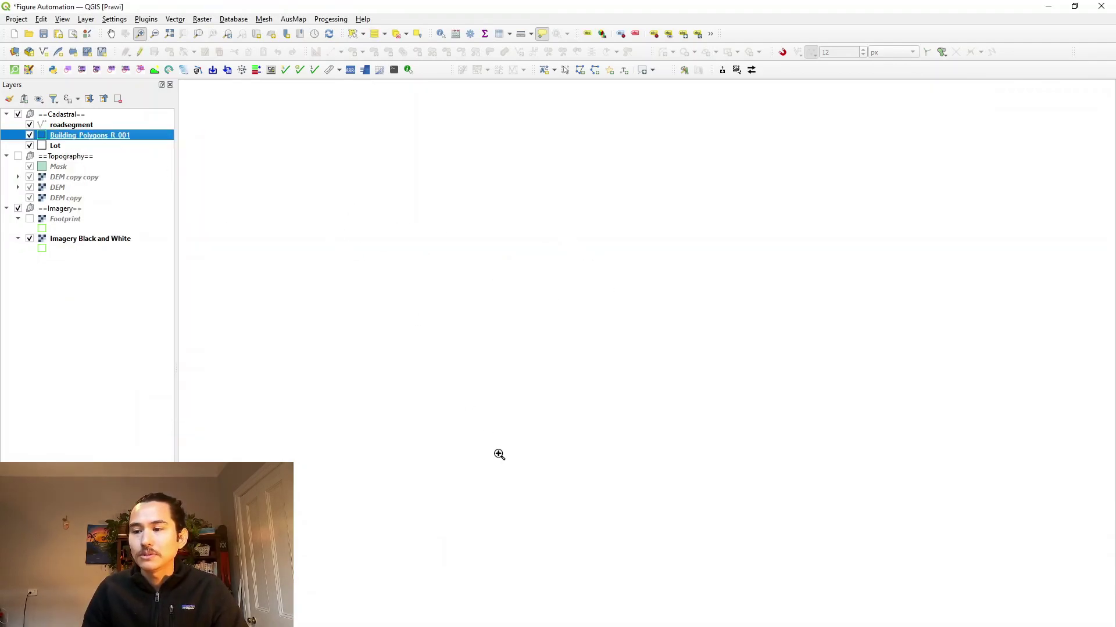
left_click_drag(595, 194, 750, 347)
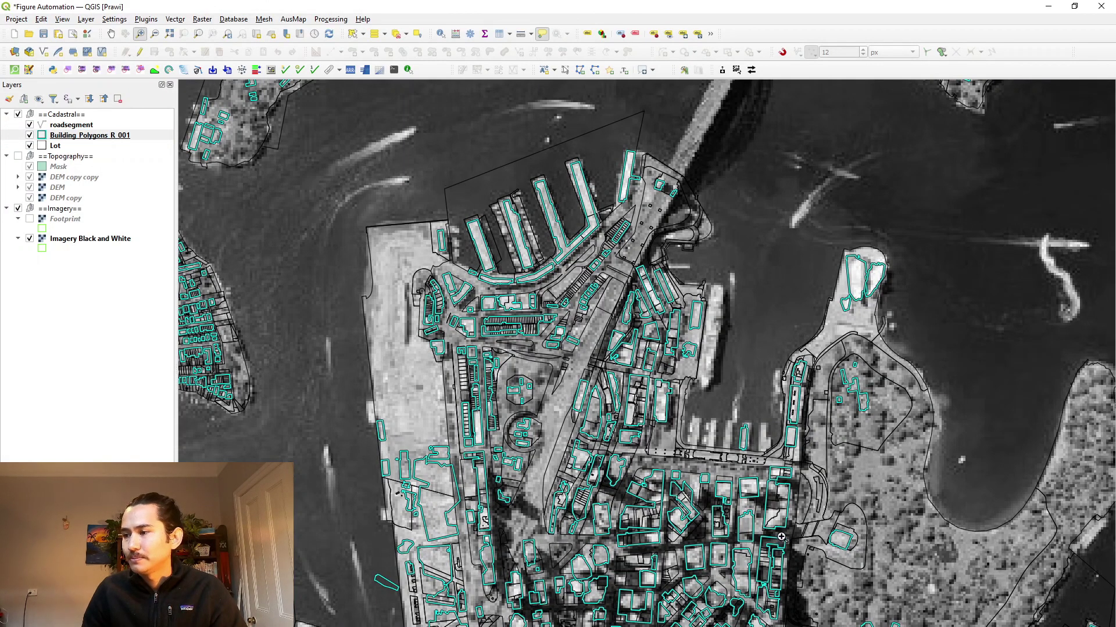
Set Scale to 5000 for all three figures, correcting G2 from 500
key("alt+Tab")
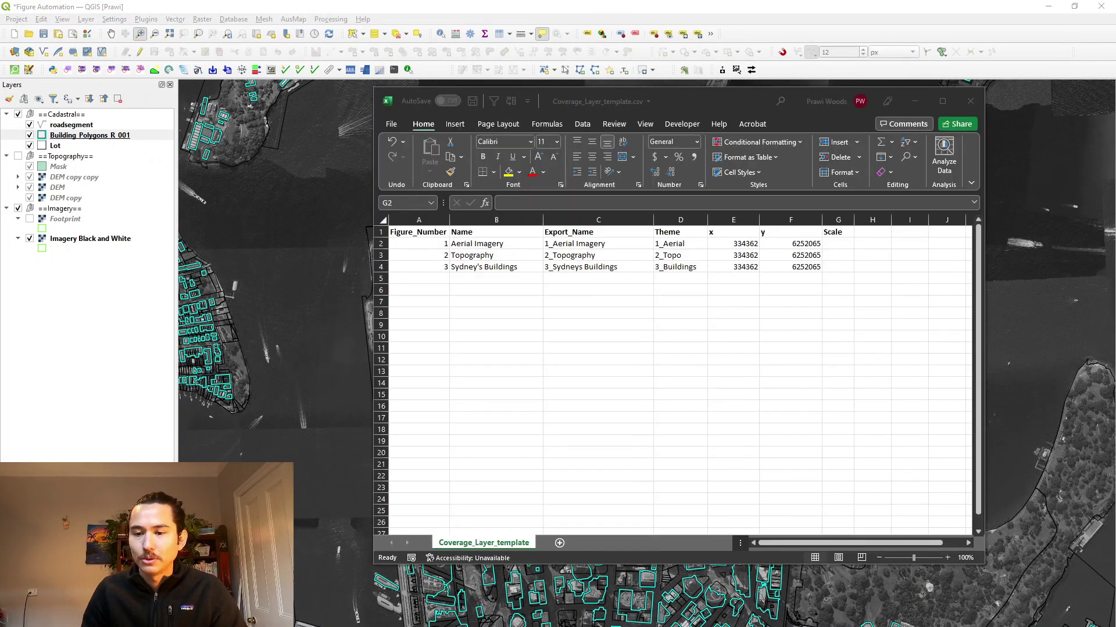
left_click(836, 244)
type("500")
key("Return")
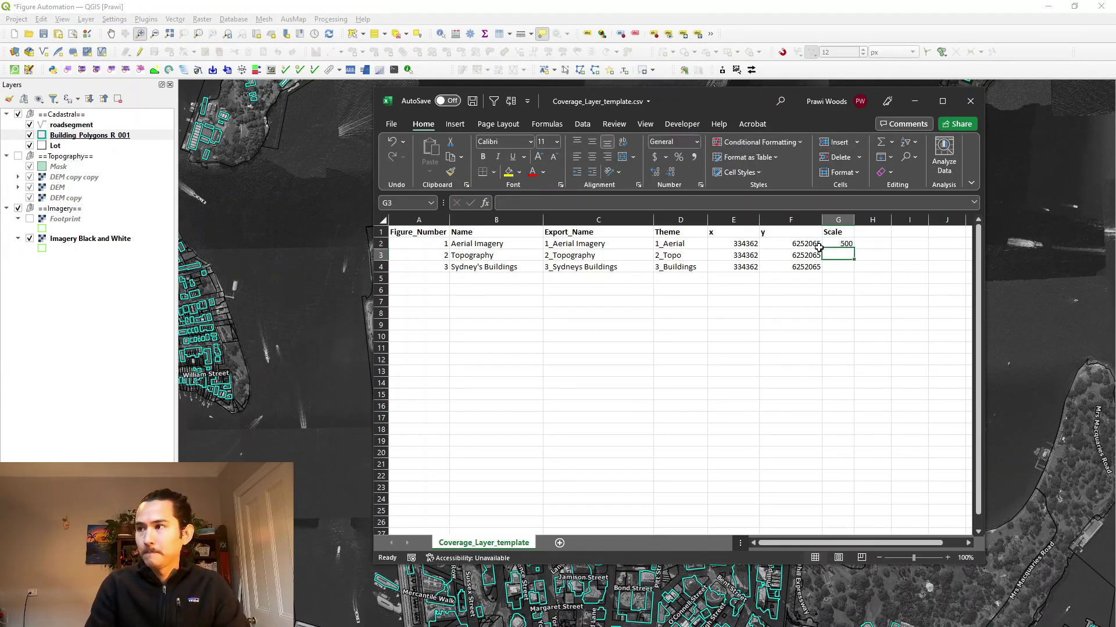
type("5000")
key("Return")
type("500")
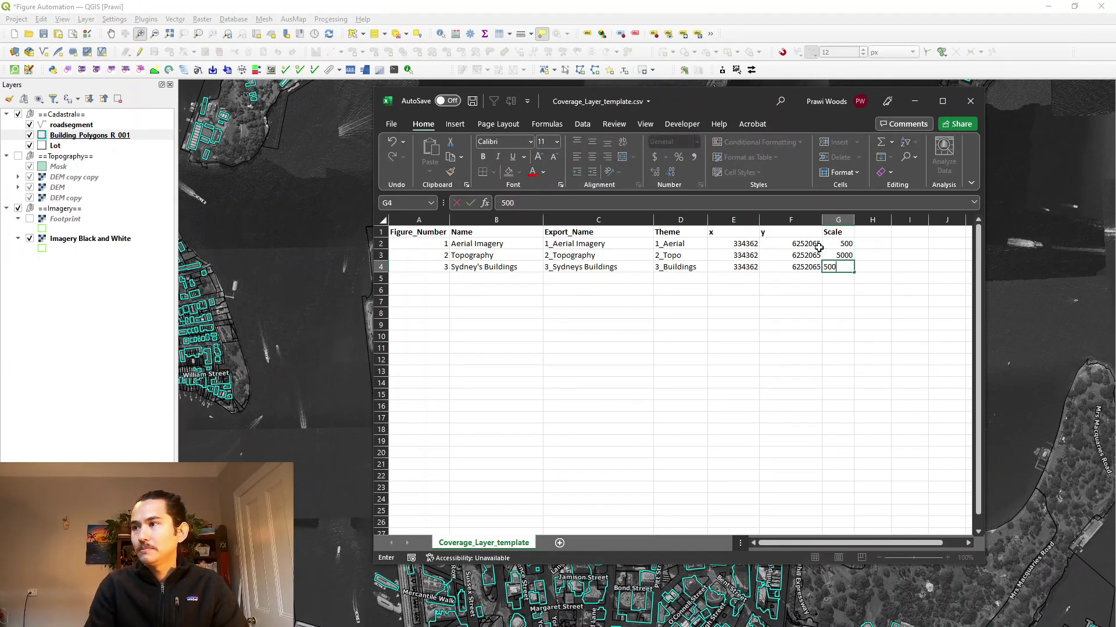
type("0")
key("Return")
left_click(832, 256)
key("ctrl+c")
left_click(842, 245)
key("ctrl+v")
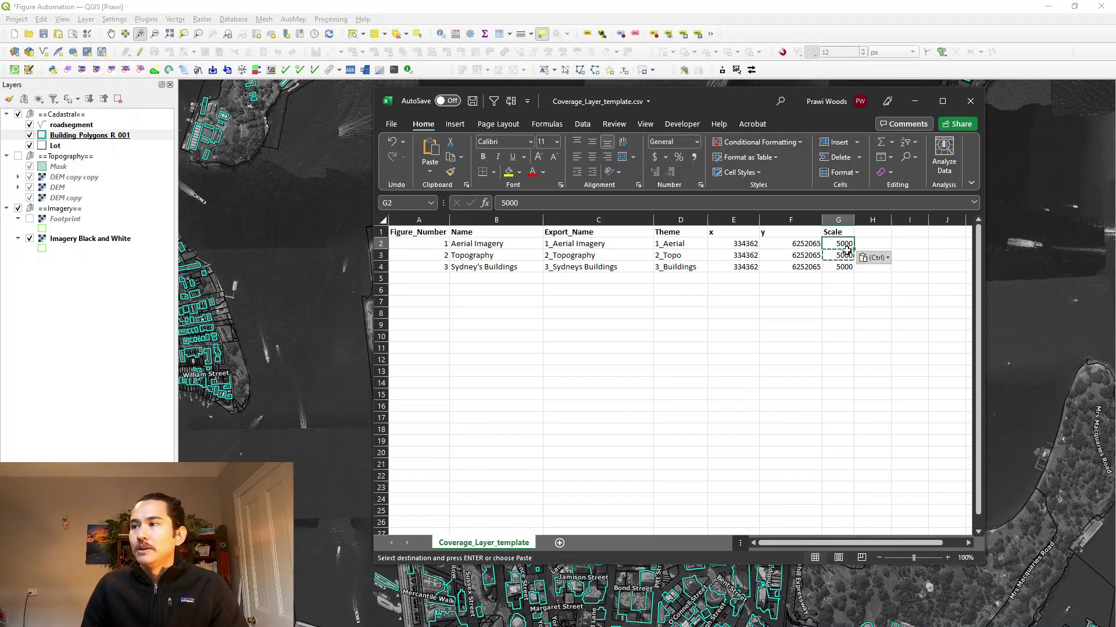
key("Escape")
left_click(852, 280)
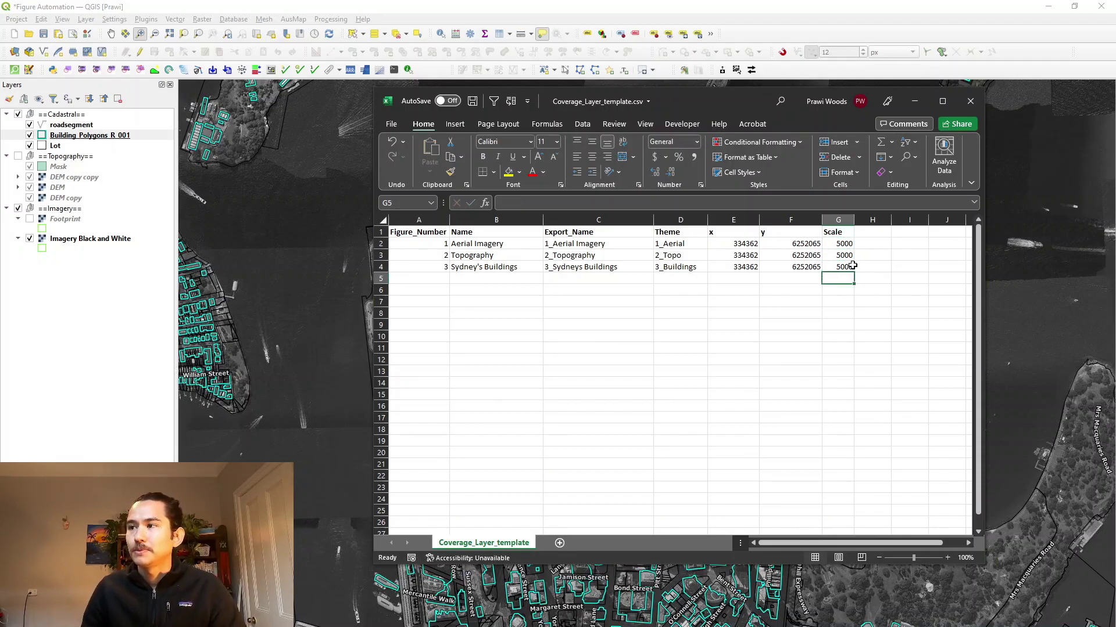
Delete the stray repeated names below row 4 in column B, save the CSV, and minimize Excel
left_click(848, 267)
key("ctrl+a")
left_click(564, 300)
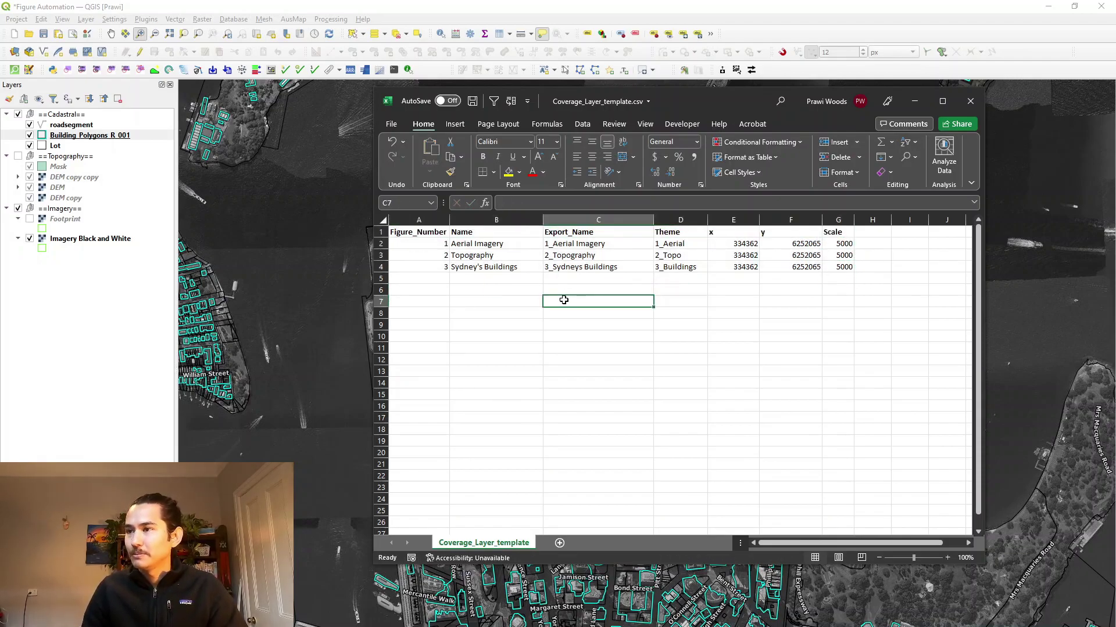
left_click_drag(525, 249, 560, 451)
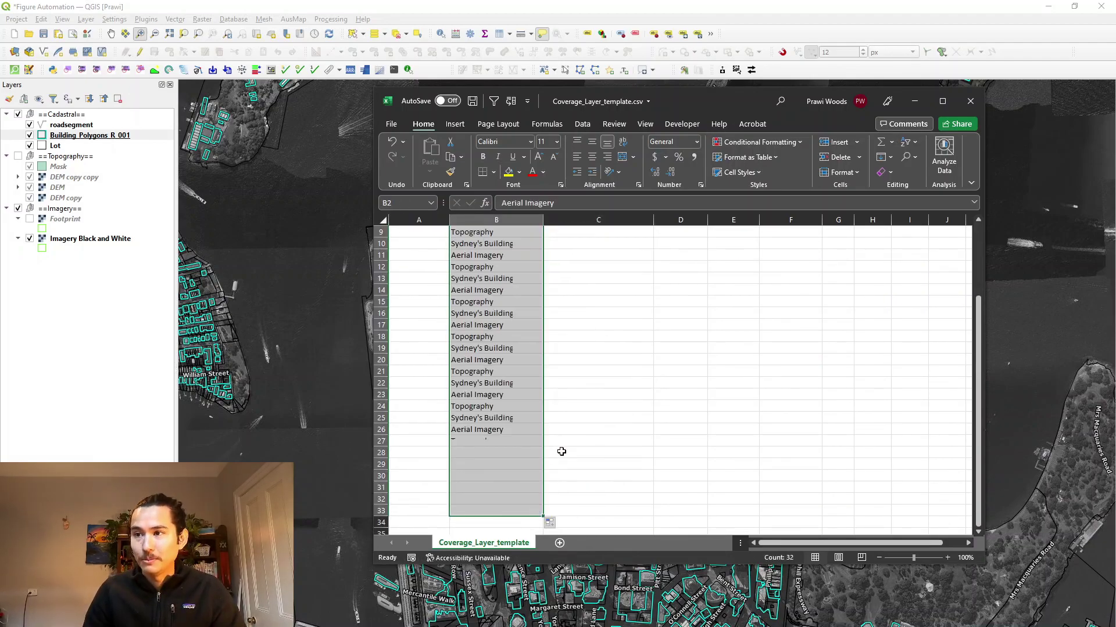
scroll(561, 451, "up", 3)
left_click_drag(486, 282, 493, 397)
key("Delete")
scroll(493, 397, "up", 6)
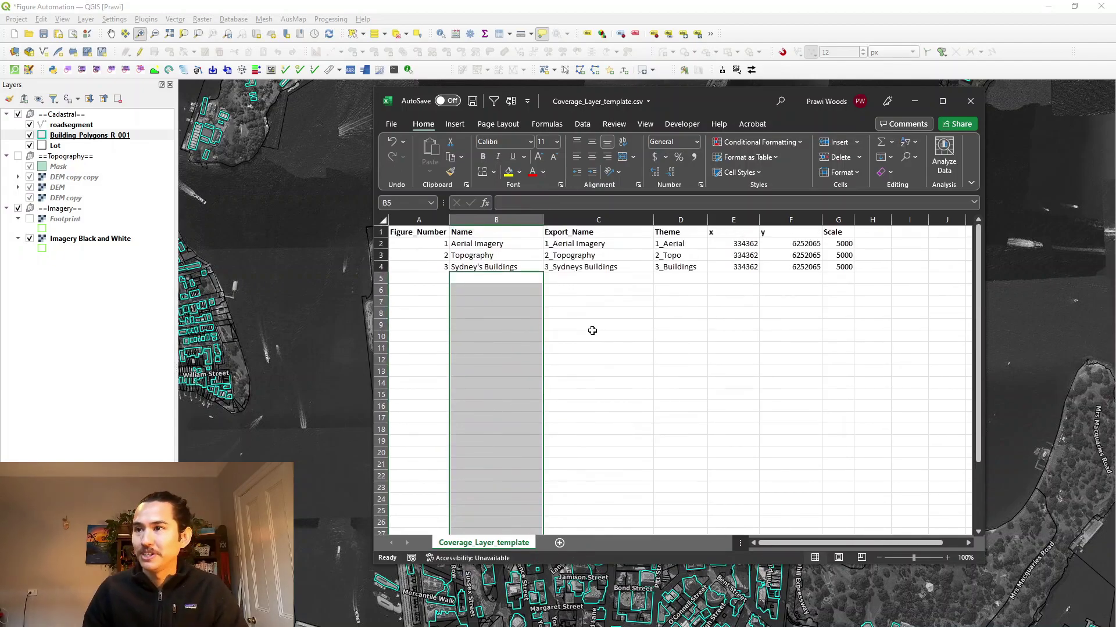
left_click(561, 319)
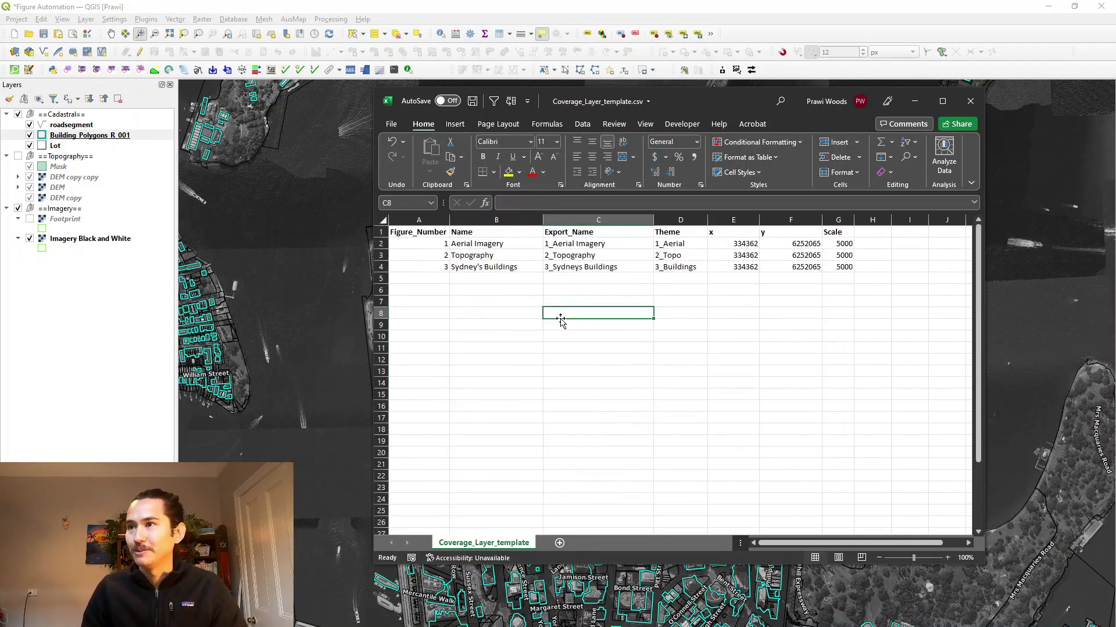
left_click(472, 100)
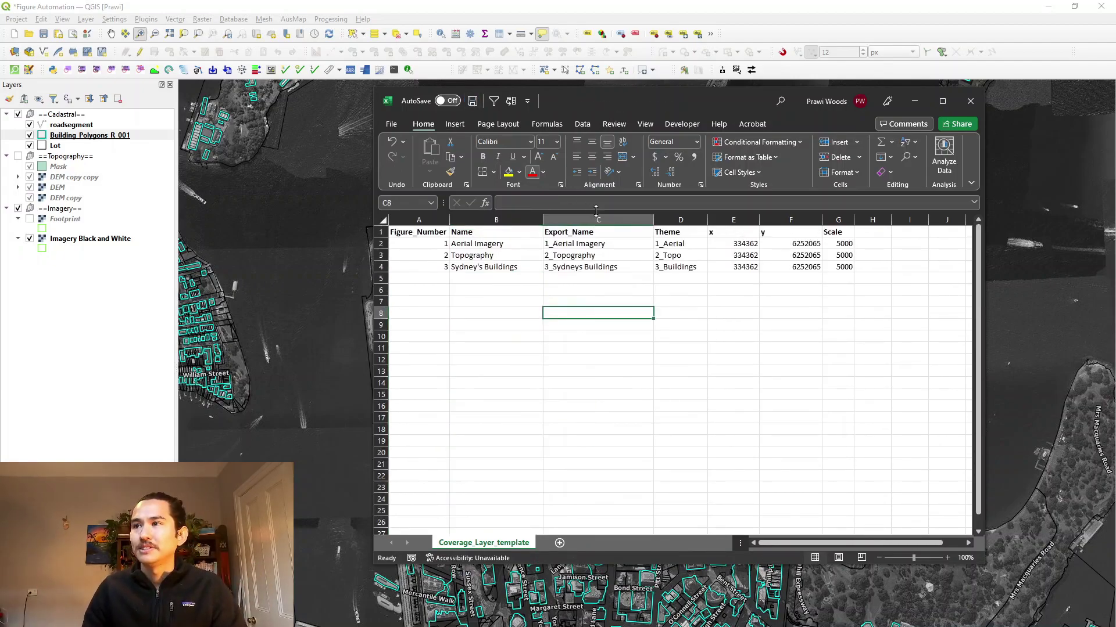
left_click(914, 101)
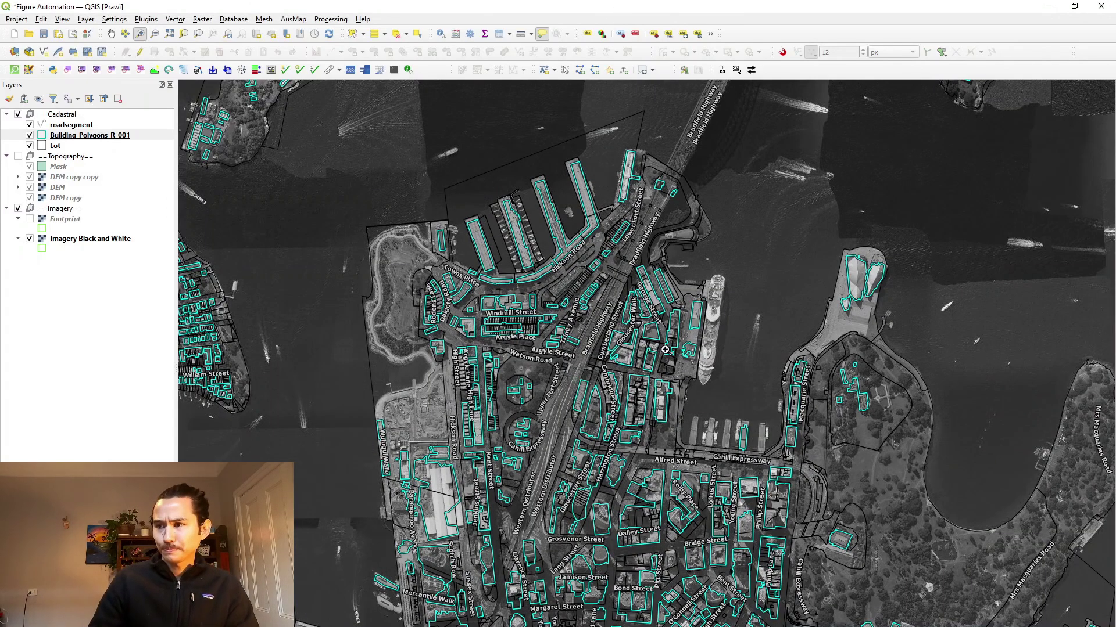
Hide roadsegment, Building_Polygons_R_001, Lot and the black-and-white imagery, and show the Footprint layer
left_click_drag(666, 350, 601, 343)
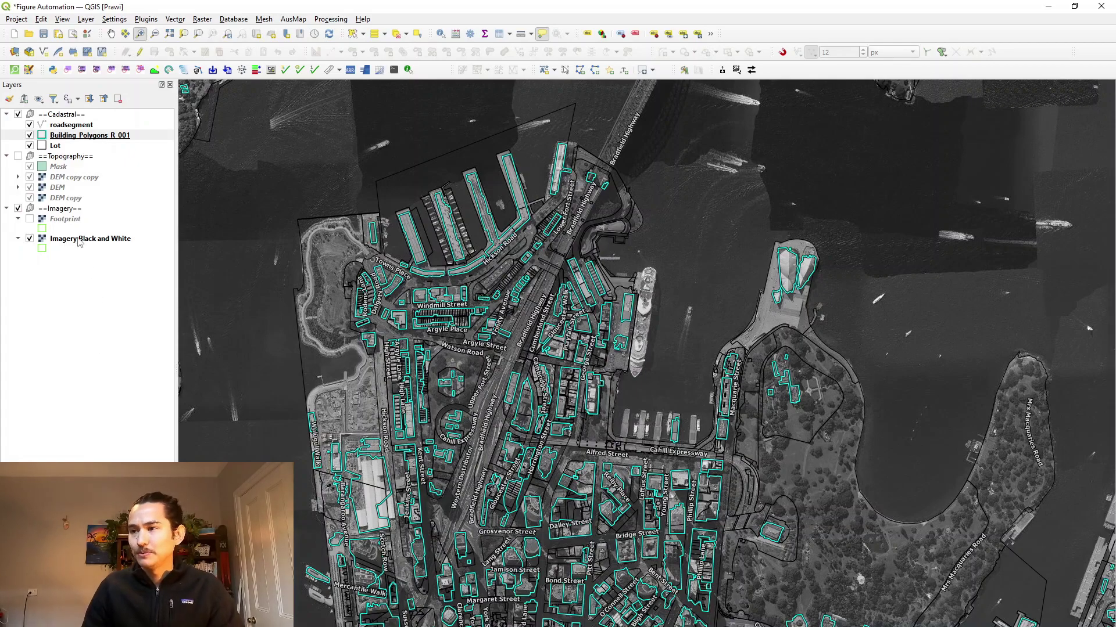
left_click(77, 127)
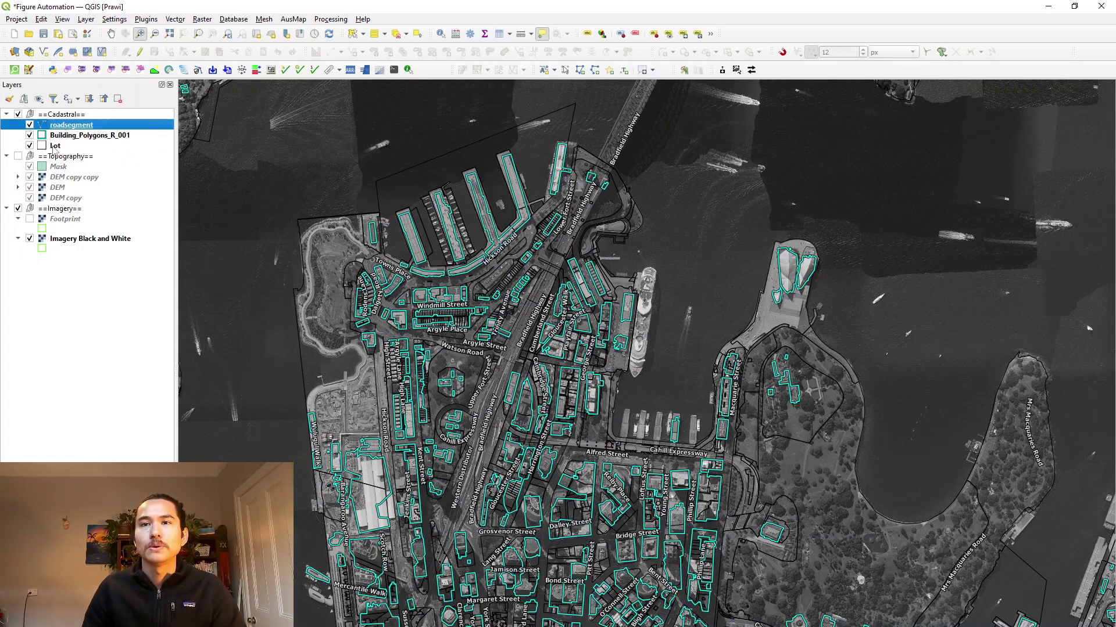
left_click(56, 146, "shift")
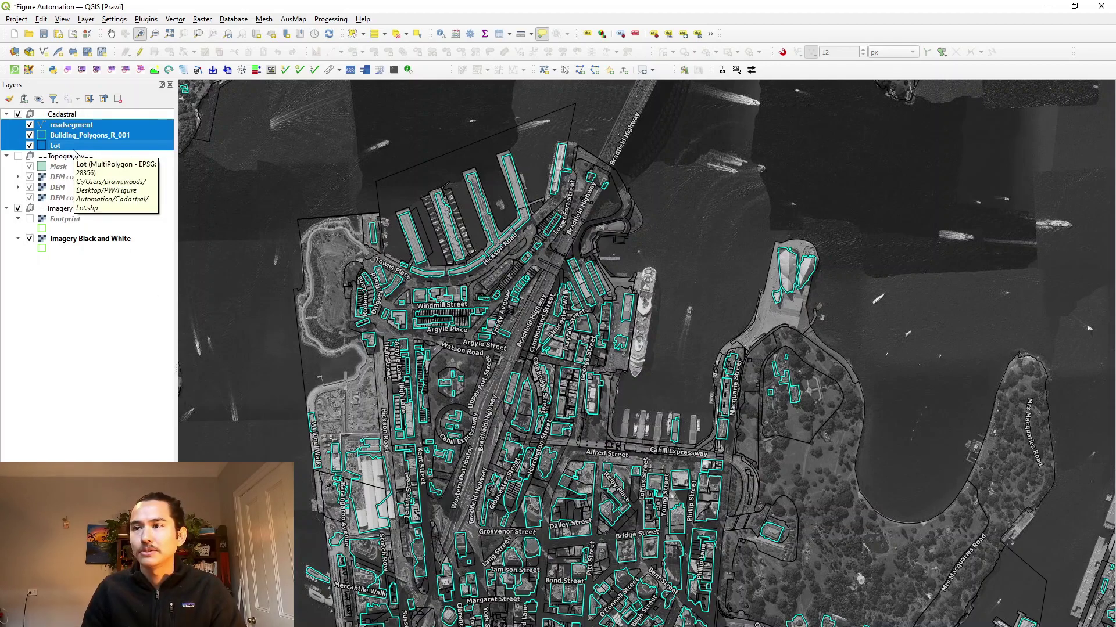
key("space")
left_click(55, 240)
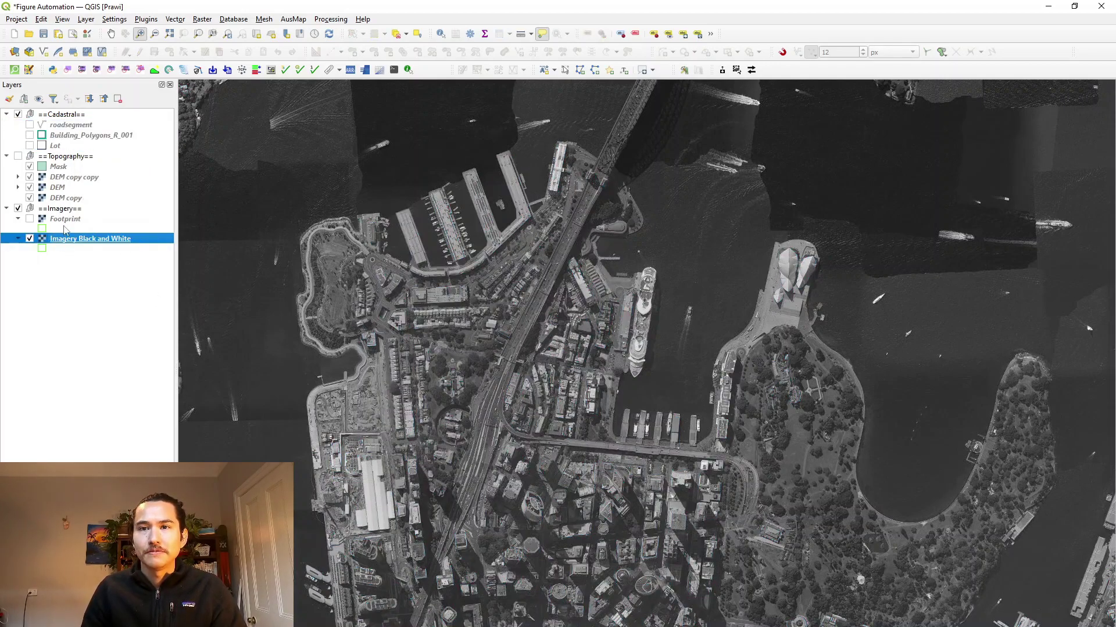
key("space")
left_click(66, 220)
key("space")
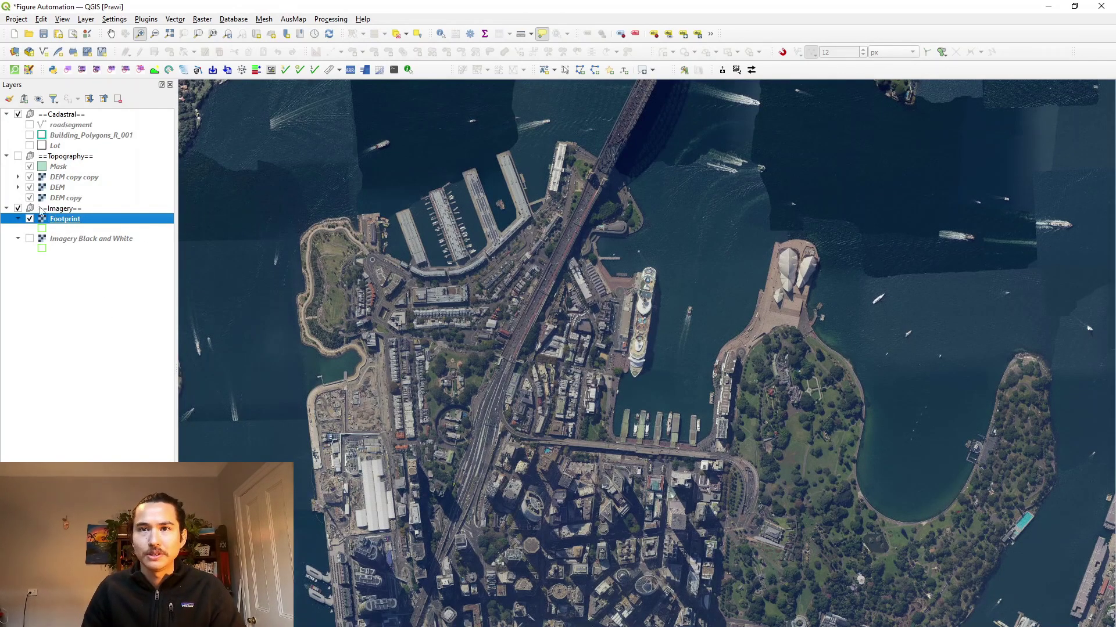
Rename the Footprint layer to Imagery
left_click(69, 219)
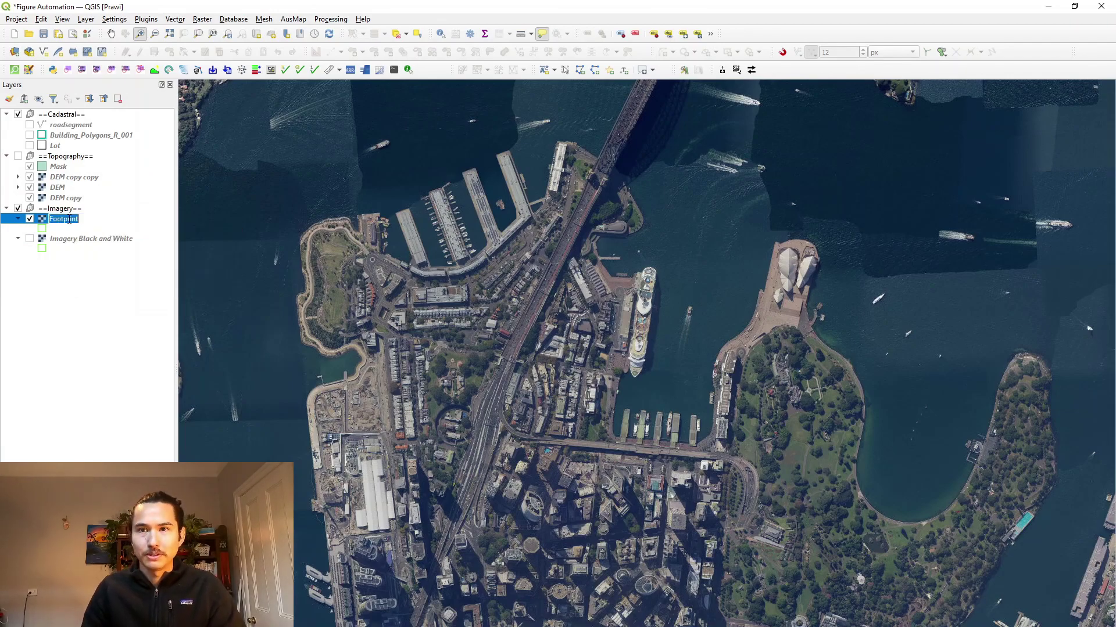
type("IMage")
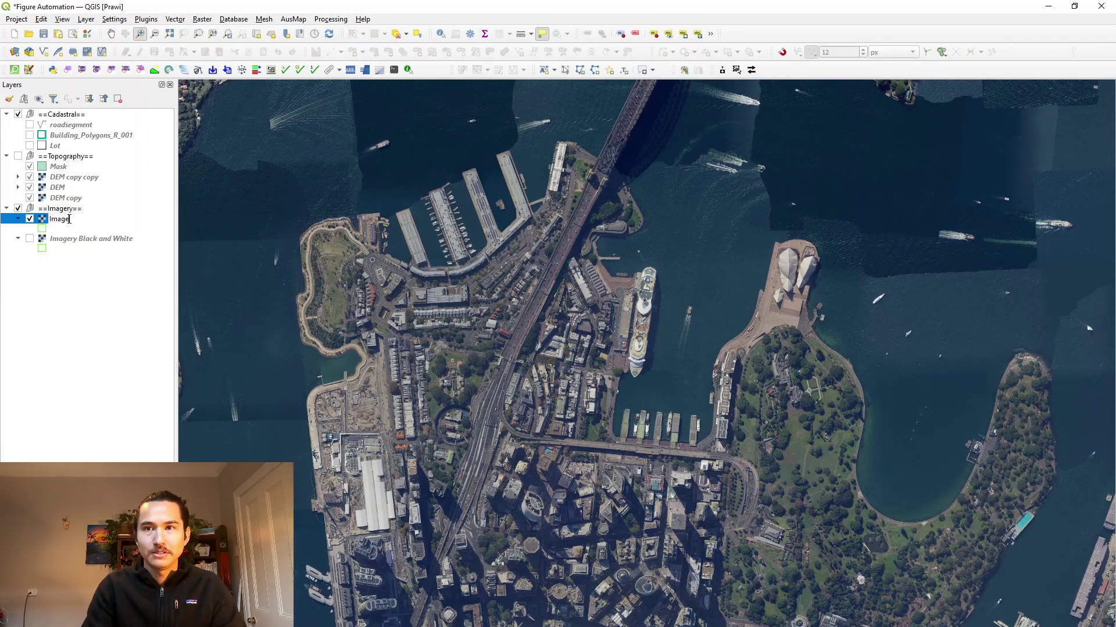
type("ry")
key("Return")
left_click(81, 119)
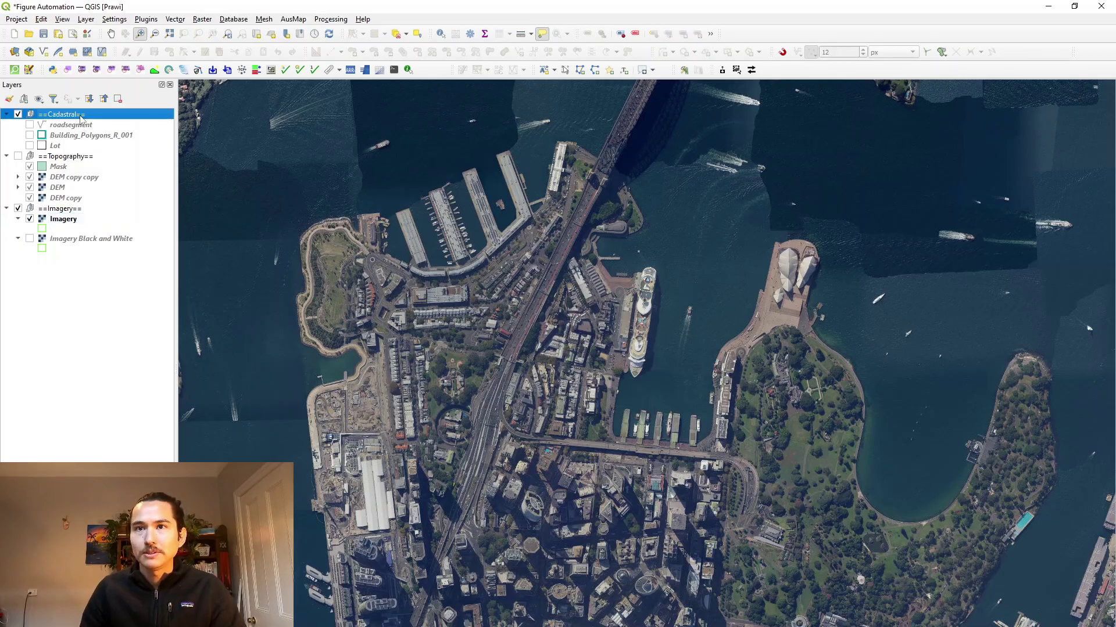
left_click(131, 282)
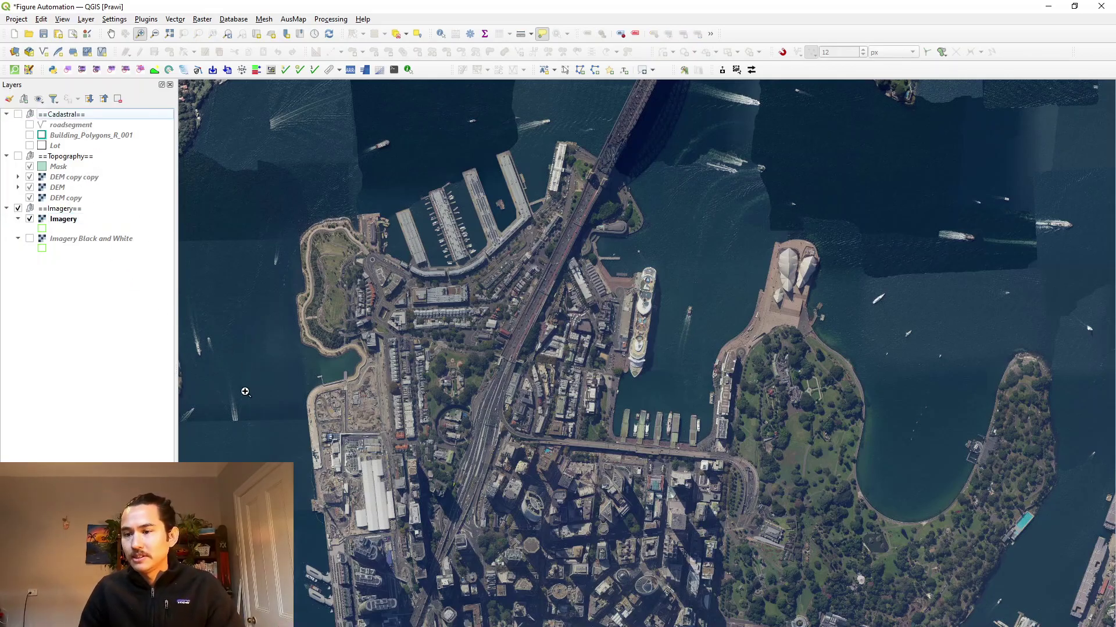
Check the 1_Aerial theme name in cell D2 of the coverage spreadsheet
key("alt+Tab")
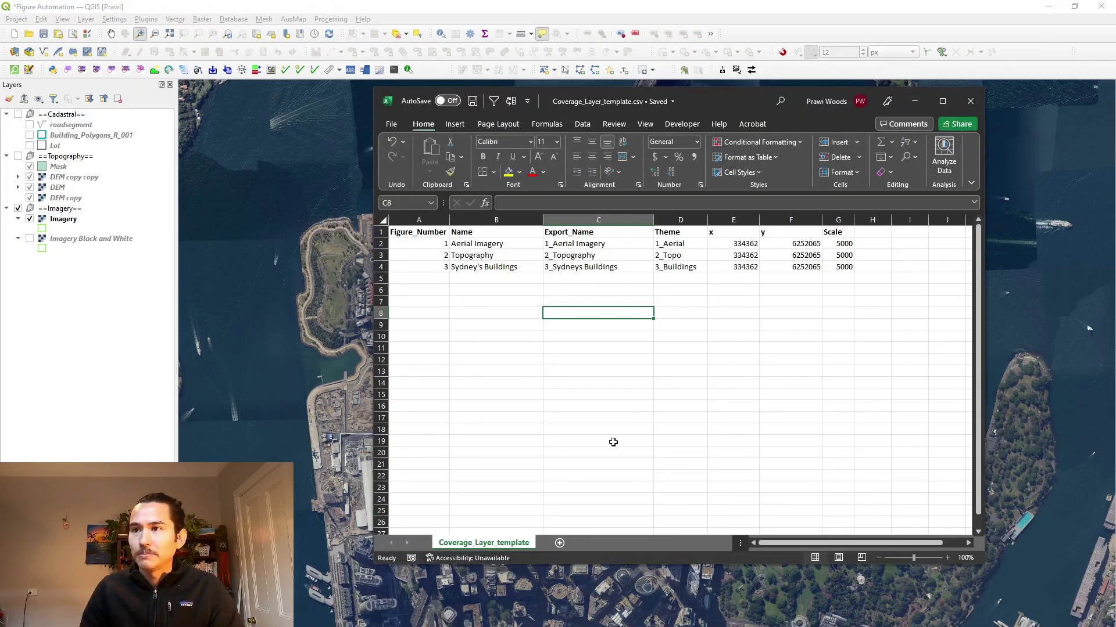
left_click(685, 244)
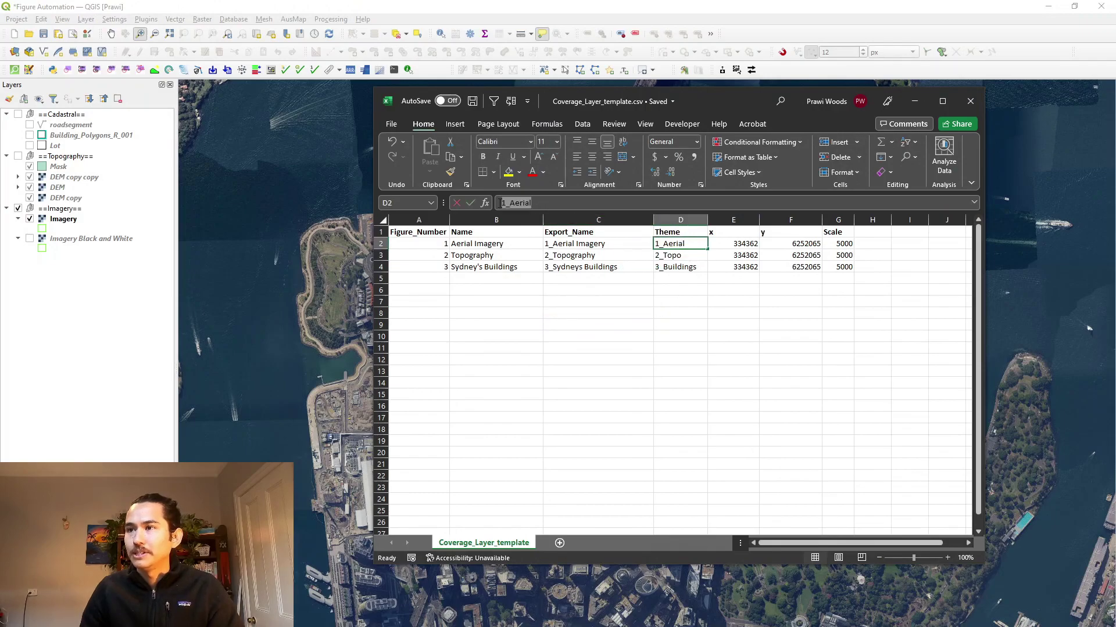
key("Escape")
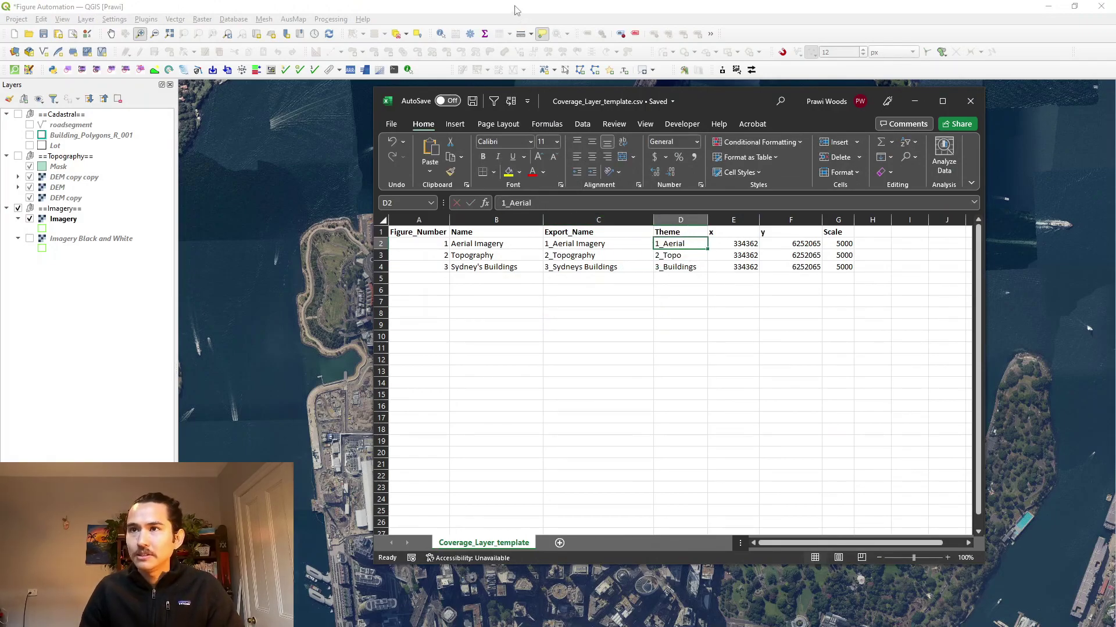
left_click(518, 17)
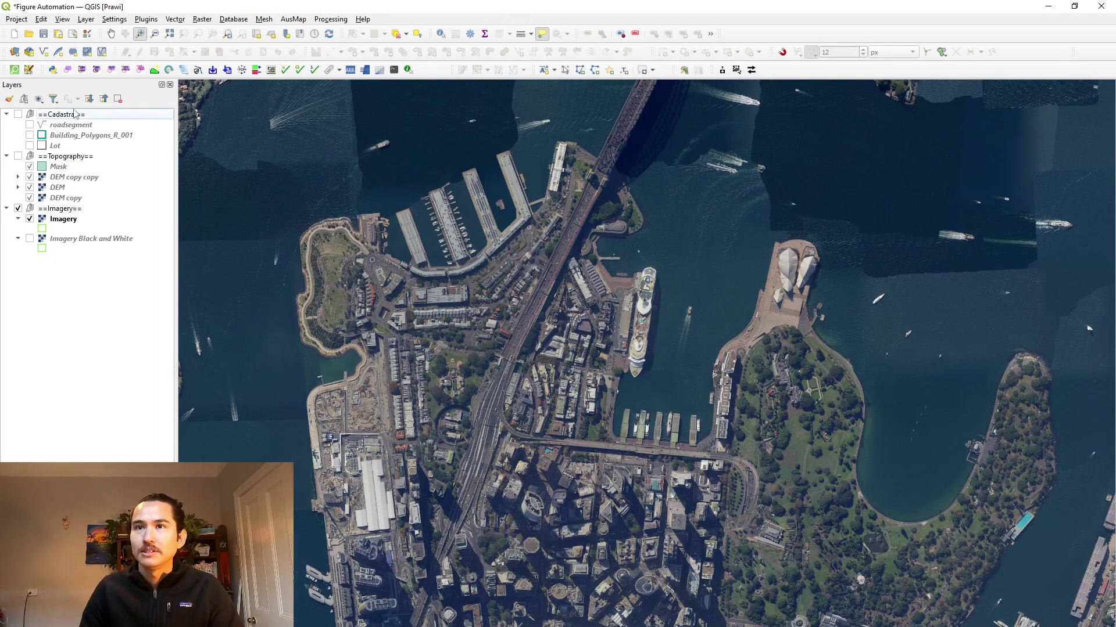
Apply the old 1_Aerial map theme and remove it
left_click(38, 99)
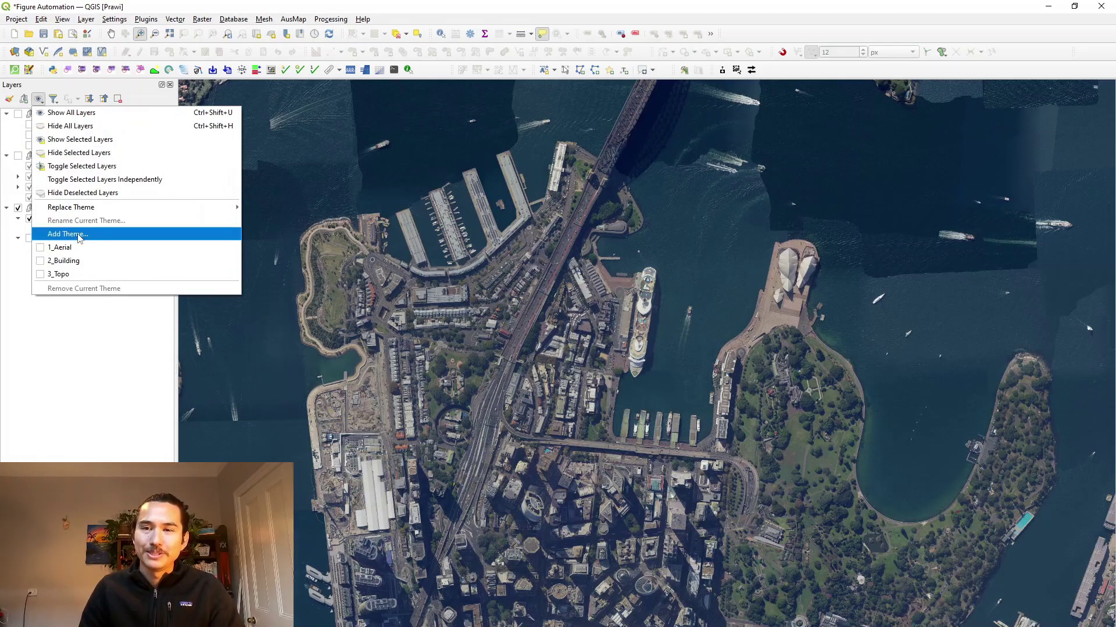
left_click(82, 314)
left_click(39, 100)
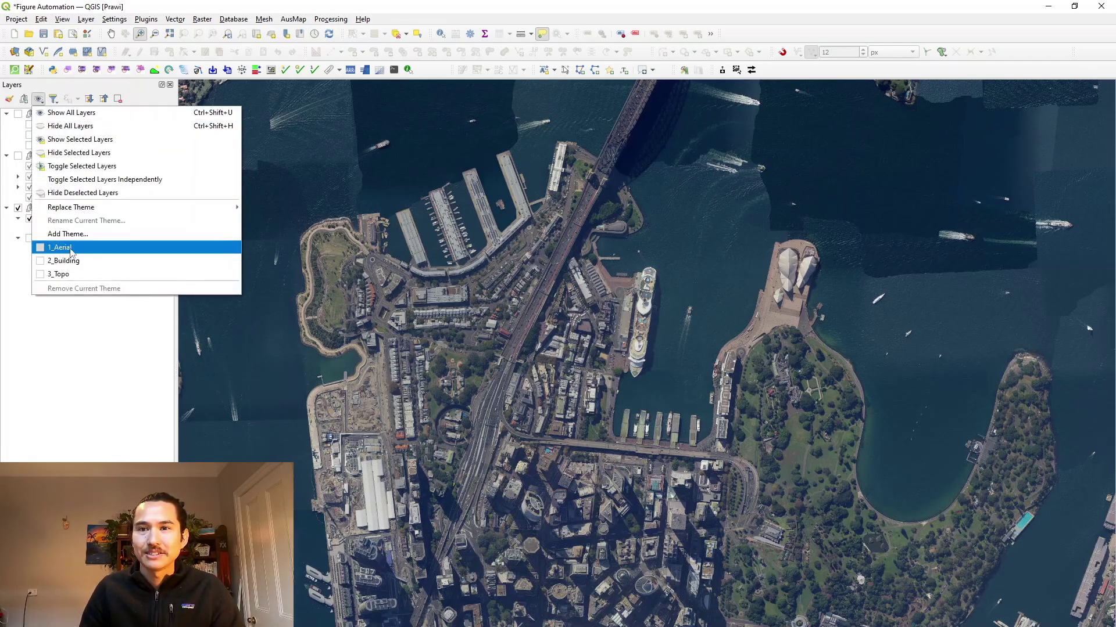
left_click(60, 247)
left_click(39, 99)
left_click(84, 288)
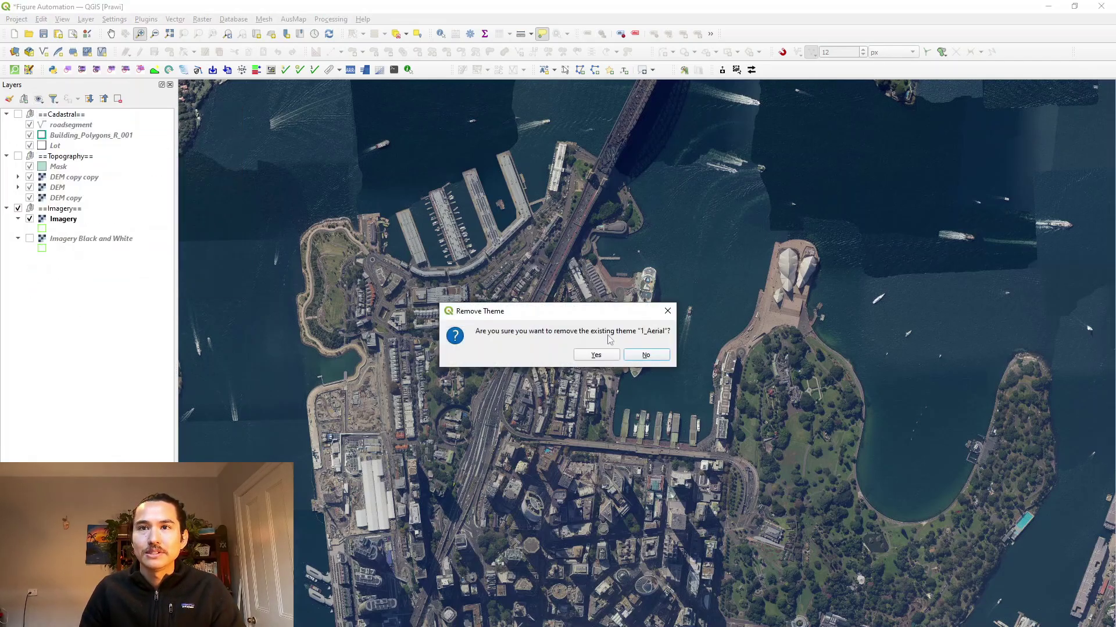
left_click(595, 354)
Apply the 2_Building map theme and remove it
left_click(38, 100)
left_click(58, 249)
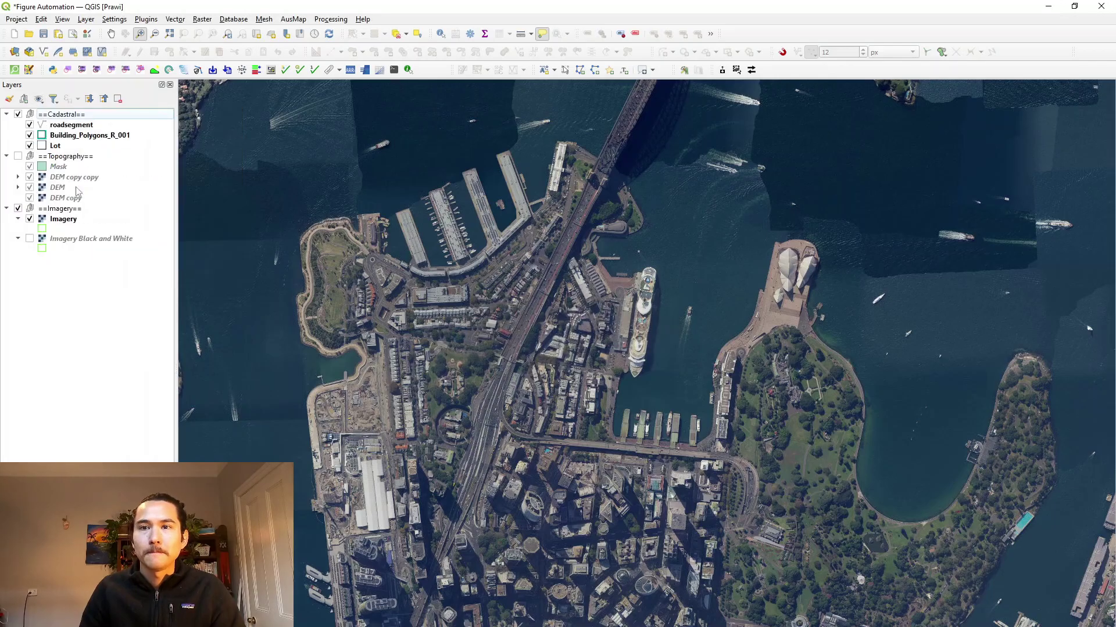
left_click(24, 98)
left_click(38, 99)
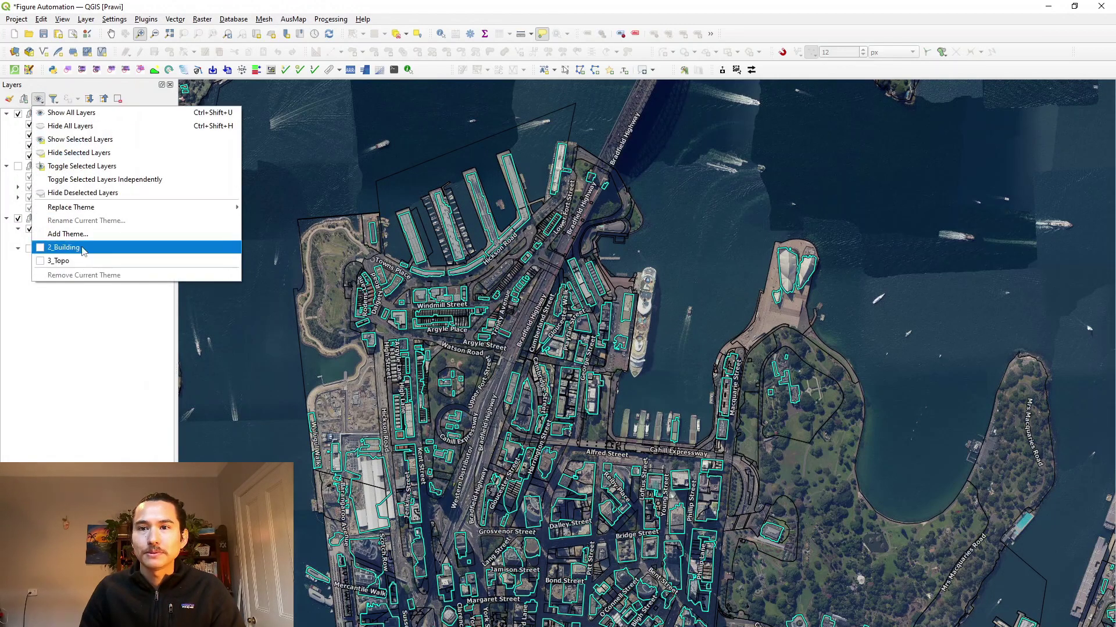
left_click(60, 247)
left_click(39, 99)
left_click(83, 274)
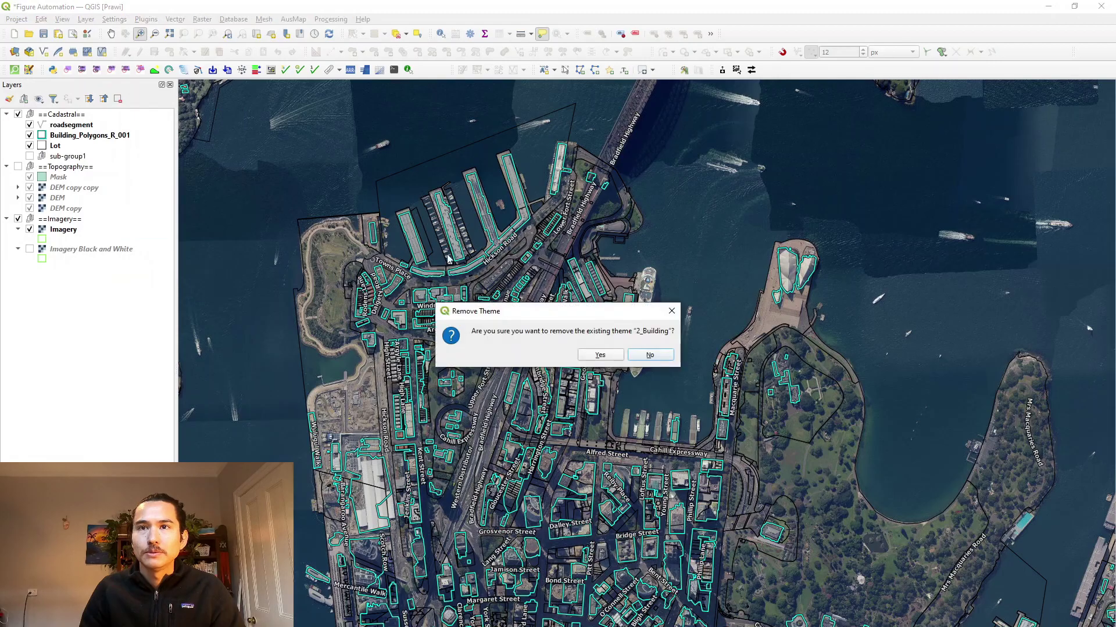
left_click(597, 354)
Apply the 3_Topo map theme and remove it
left_click(39, 100)
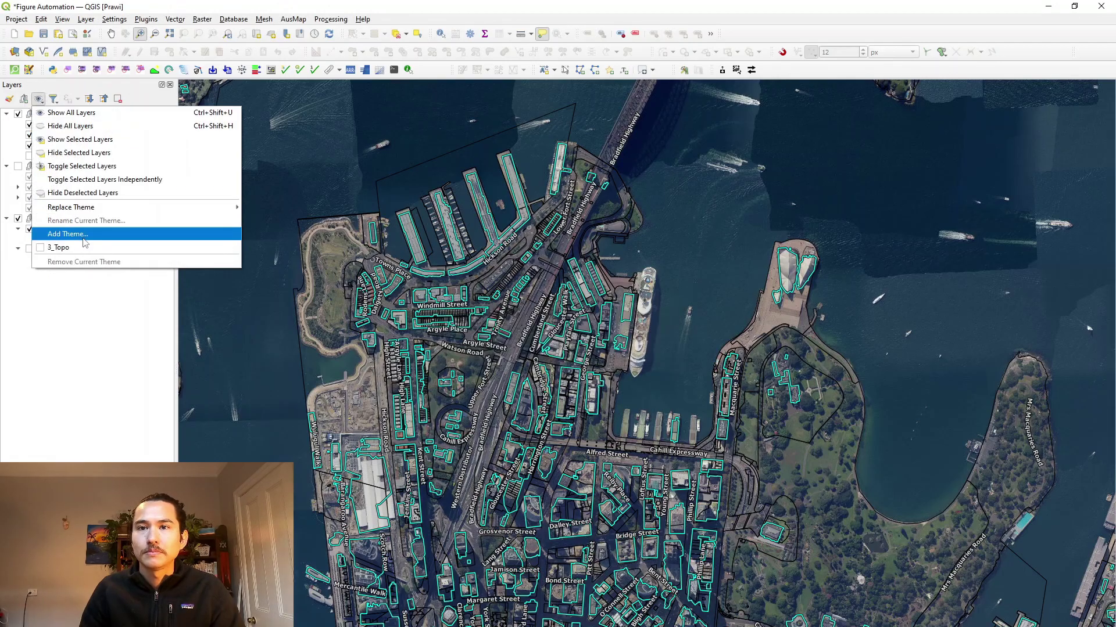
left_click(81, 248)
left_click(39, 100)
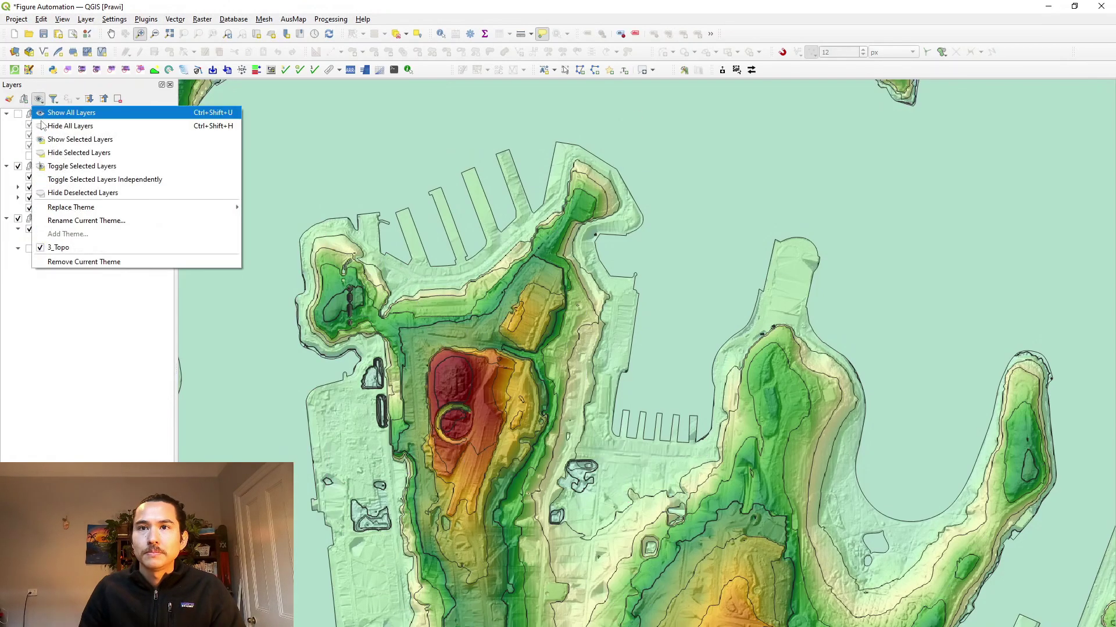
left_click(83, 256)
left_click(595, 355)
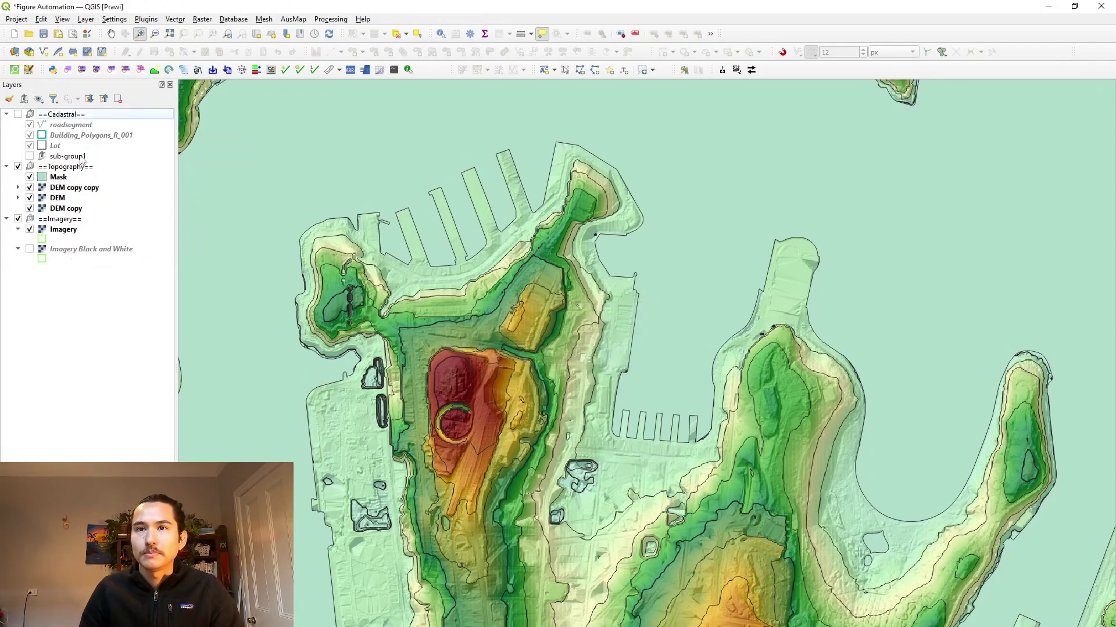
With Topography hidden and Imagery shown, add a map theme named 1_Aerial
left_click(18, 156)
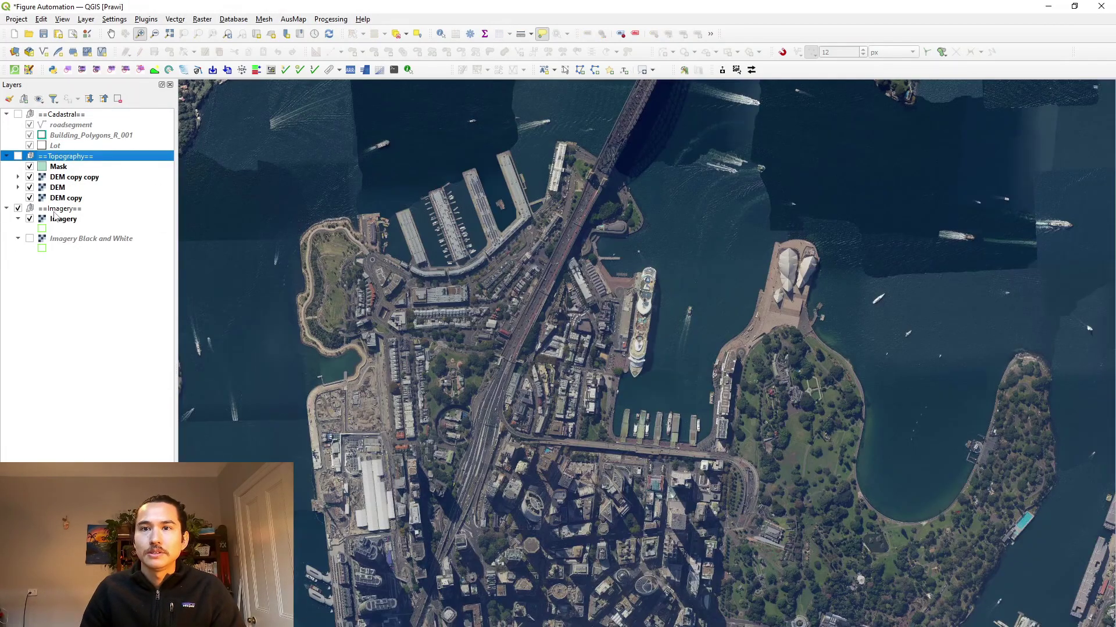
left_click(77, 209)
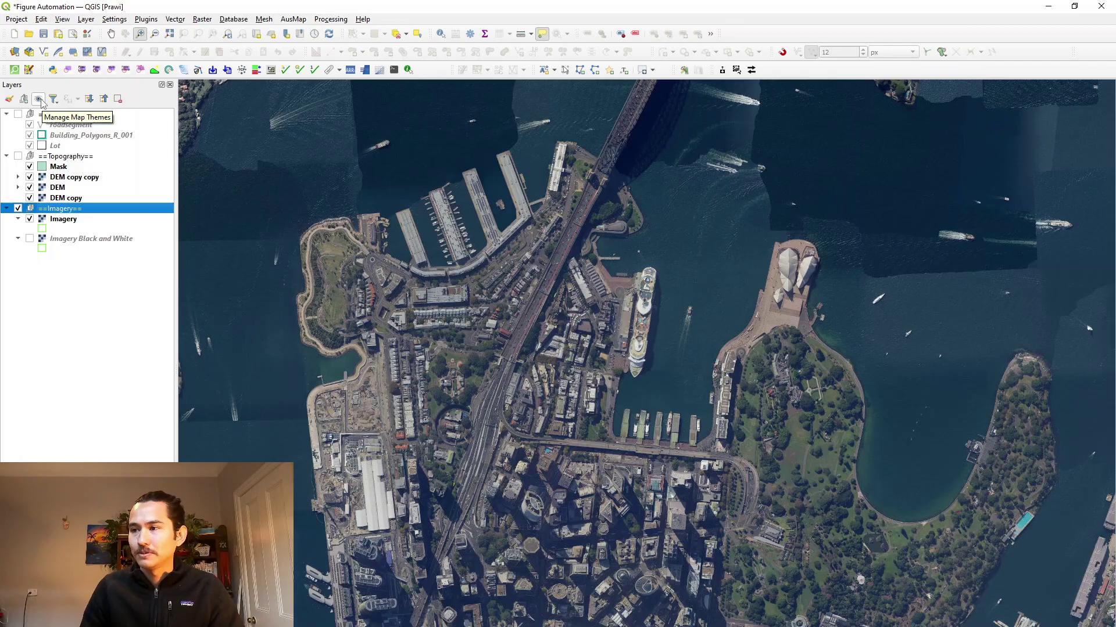
left_click(40, 101)
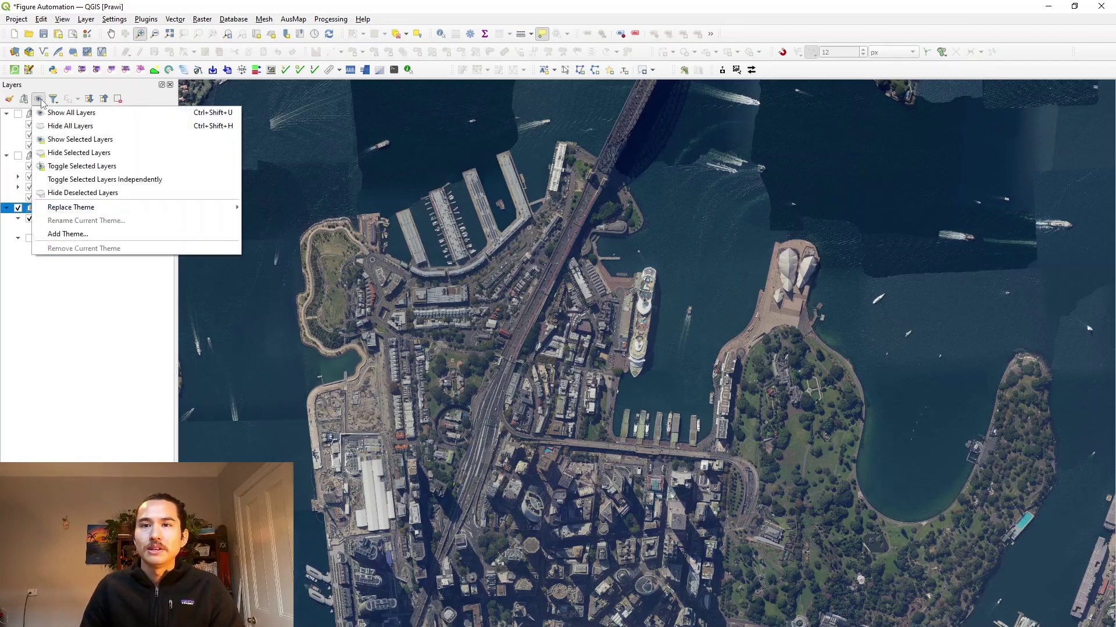
left_click(68, 234)
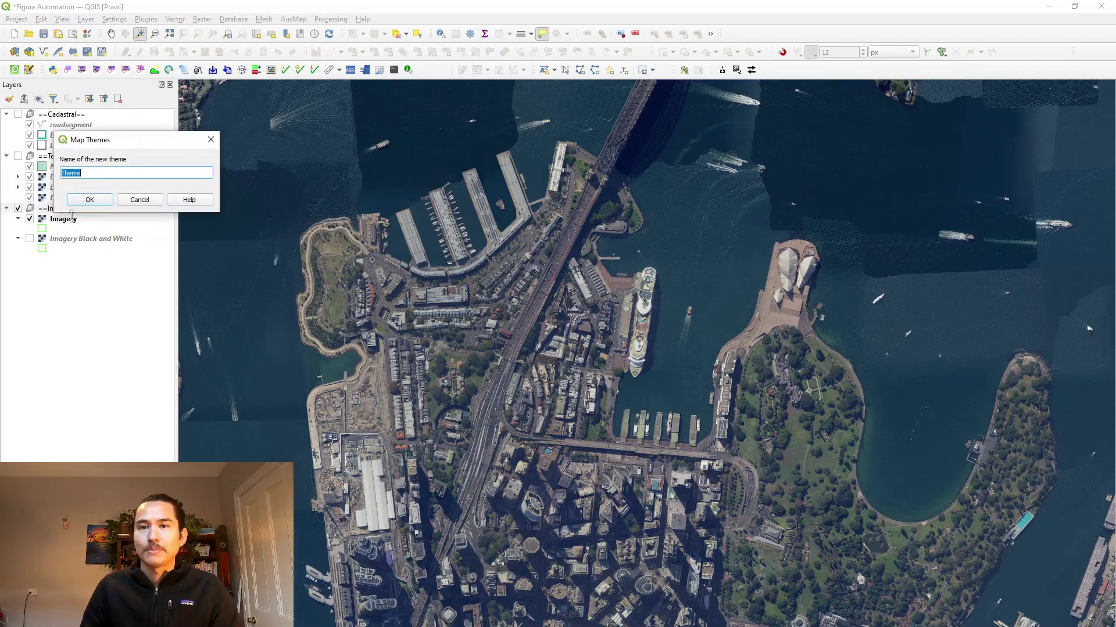
type("1_Aerial")
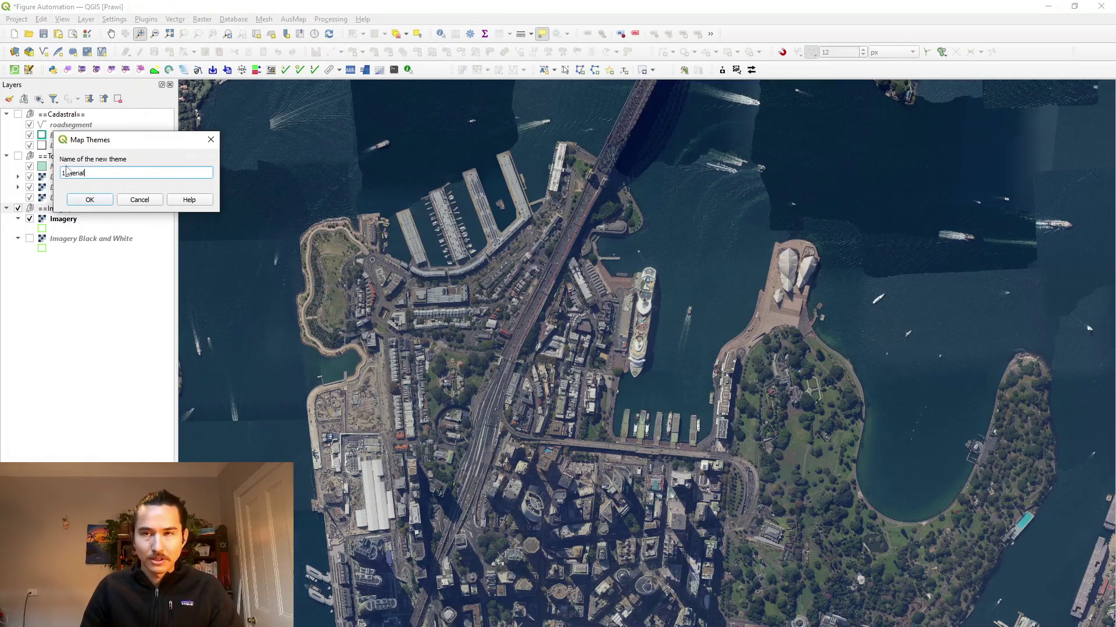
left_click(102, 202)
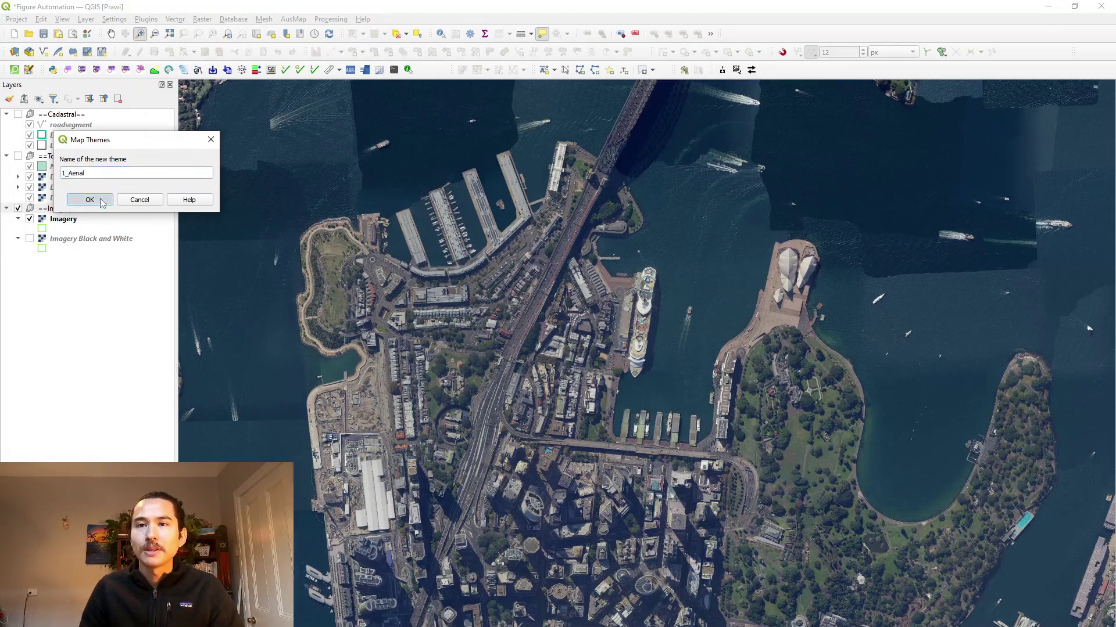
Swap Imagery off and Topography on, then apply 1_Aerial to confirm it restores the aerial view
left_click(59, 221)
key("space")
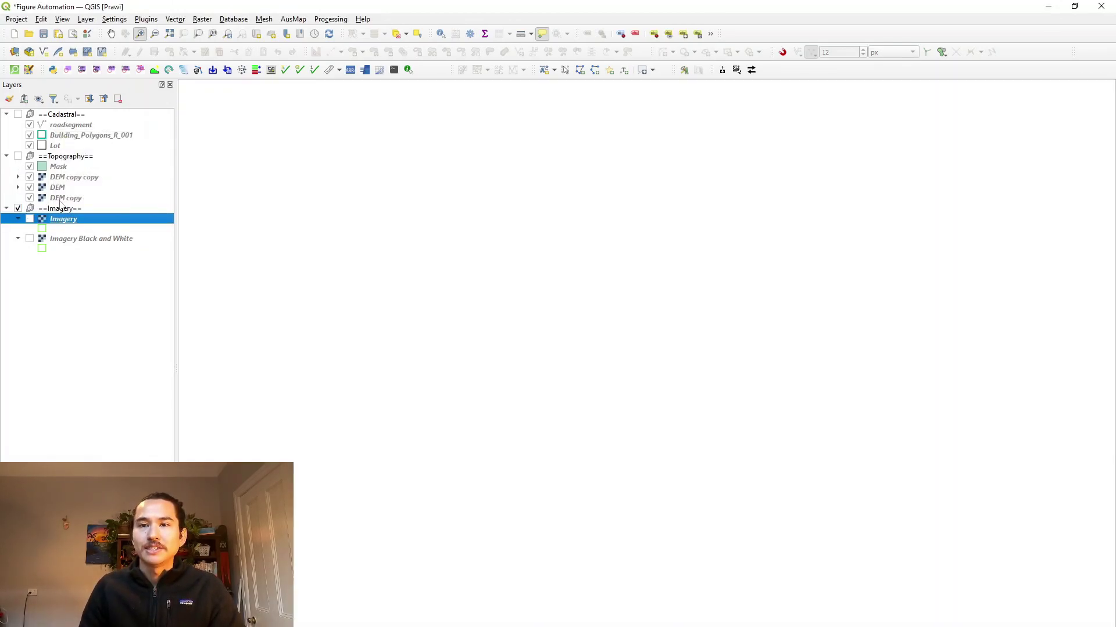
left_click(69, 158)
key("space")
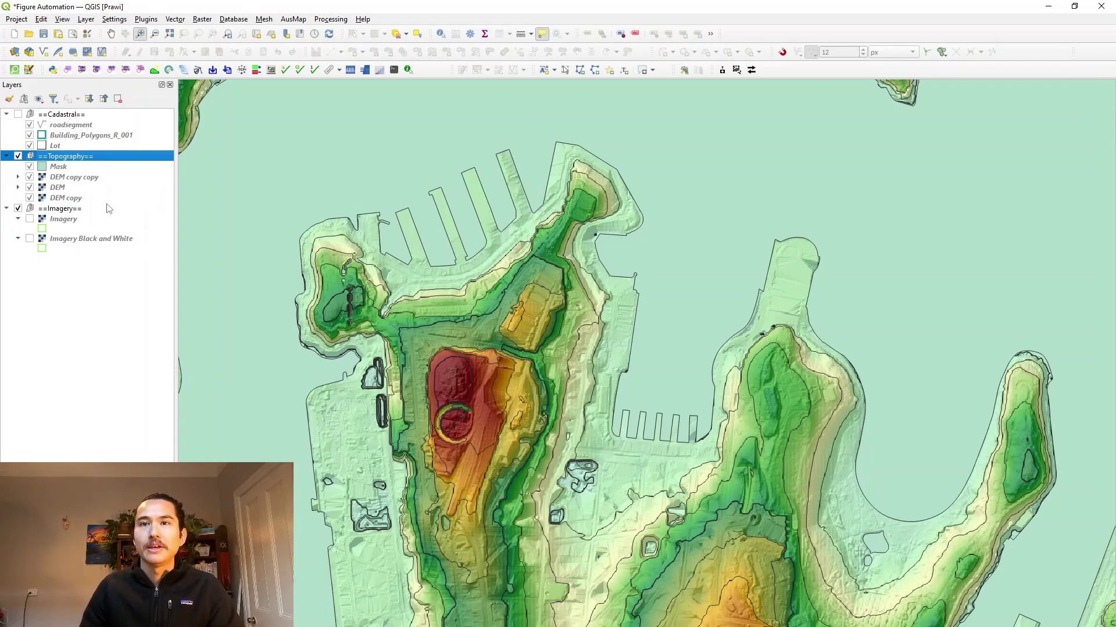
left_click(39, 99)
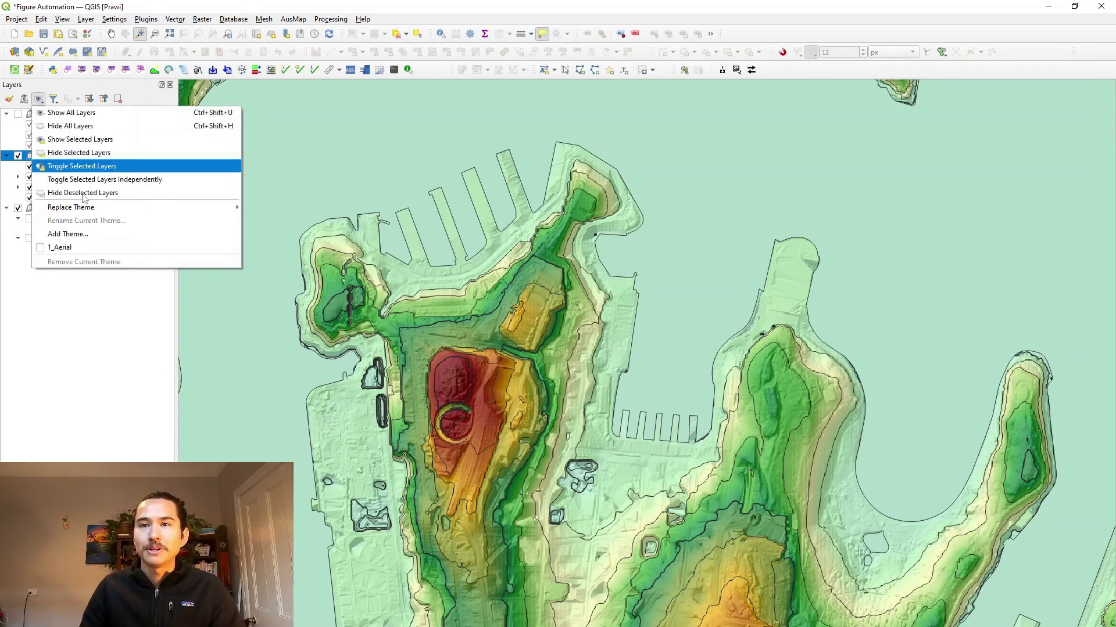
left_click(88, 252)
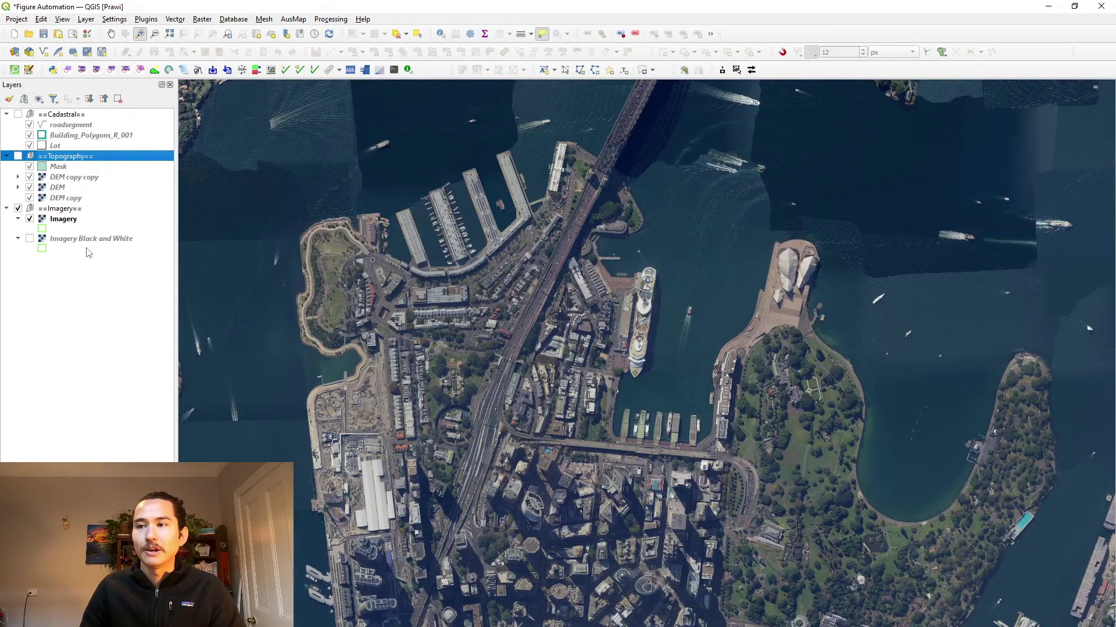
Show only the Topography group and save it as the map theme 2_Topo
left_click(56, 207)
key("space")
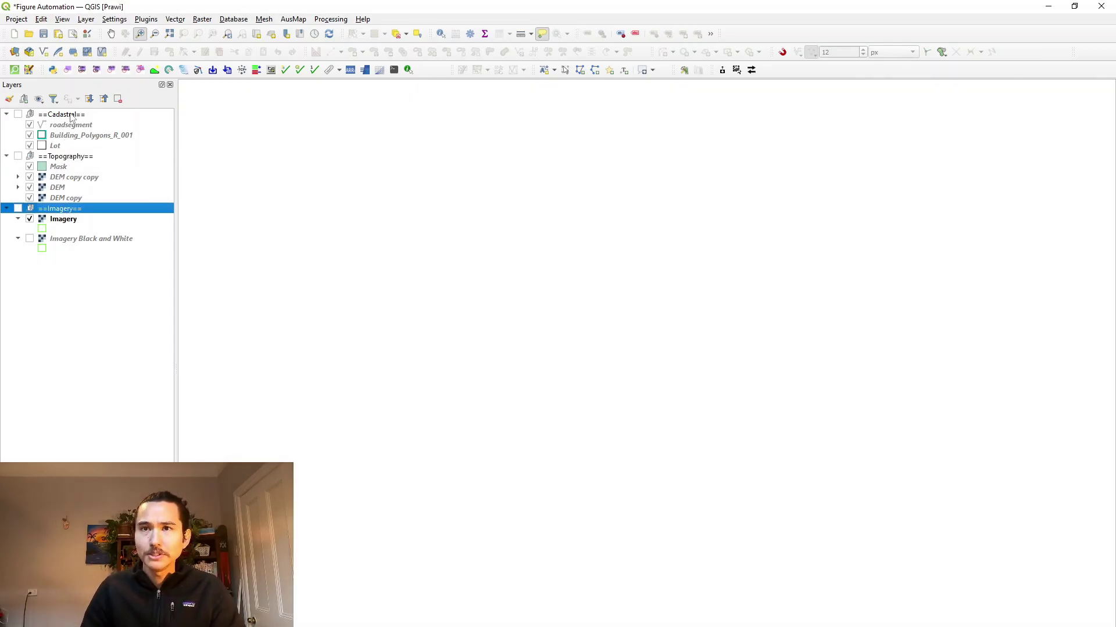
left_click(71, 116)
left_click(70, 157)
key("space")
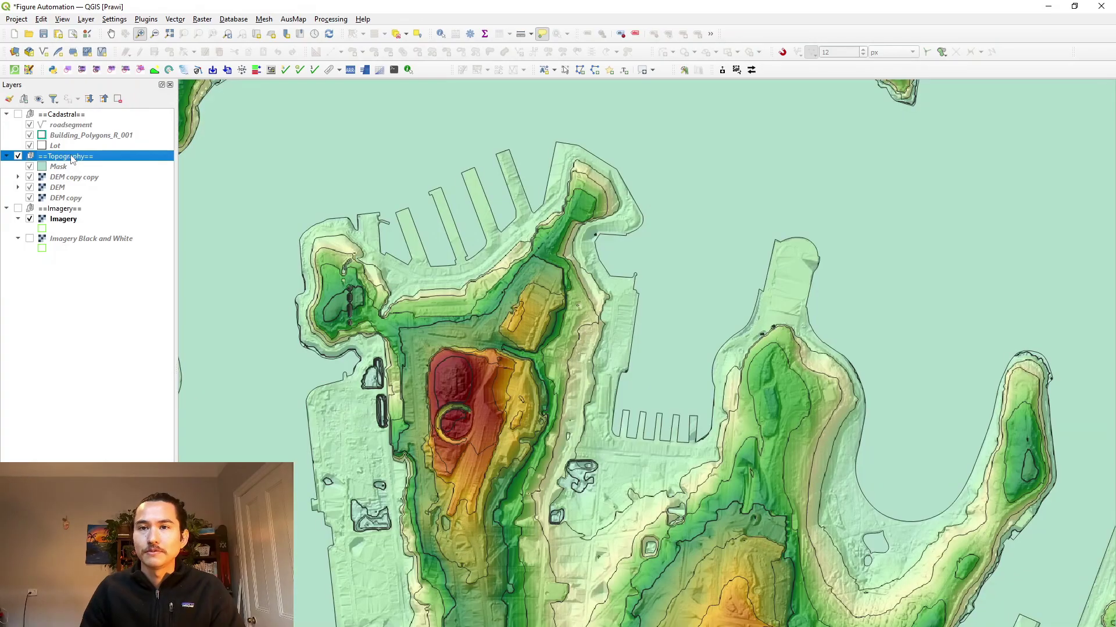
key("alt+Tab")
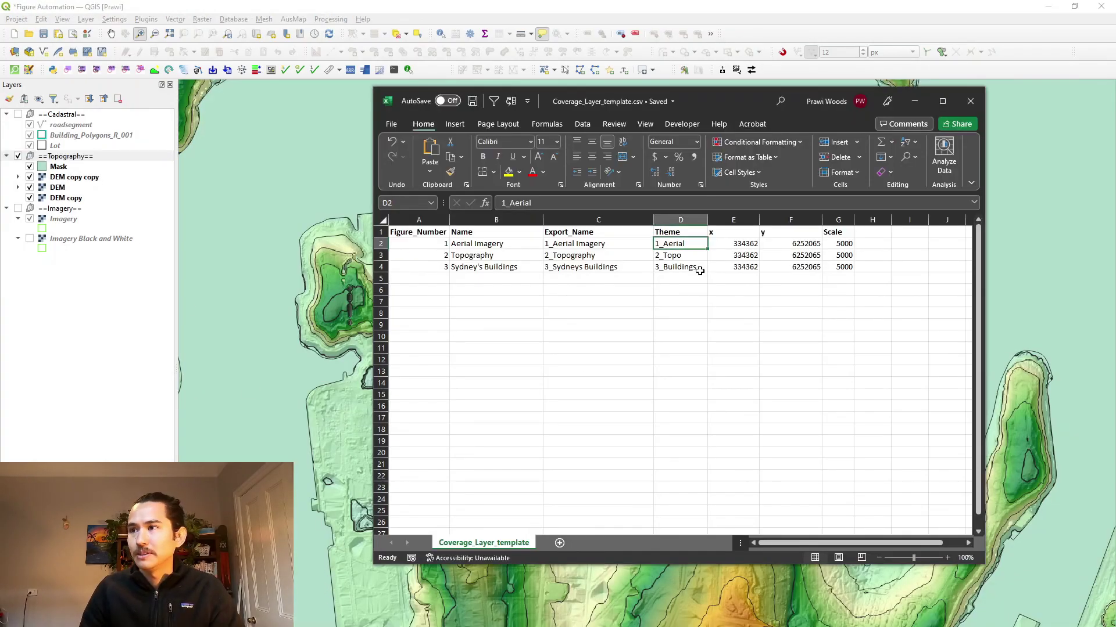
left_click(139, 314)
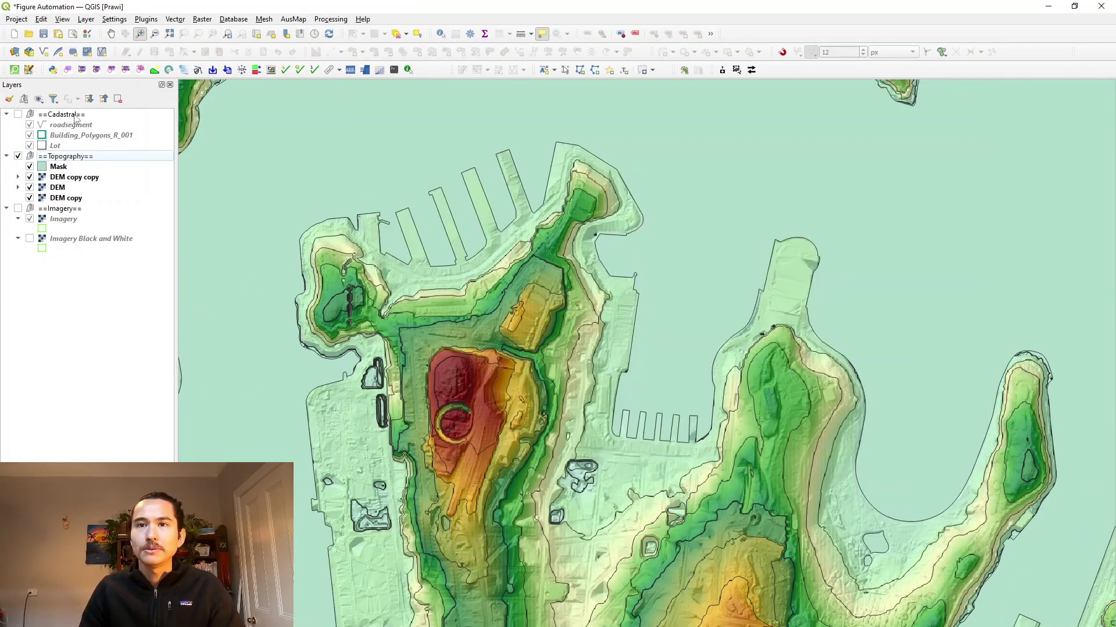
left_click(38, 99)
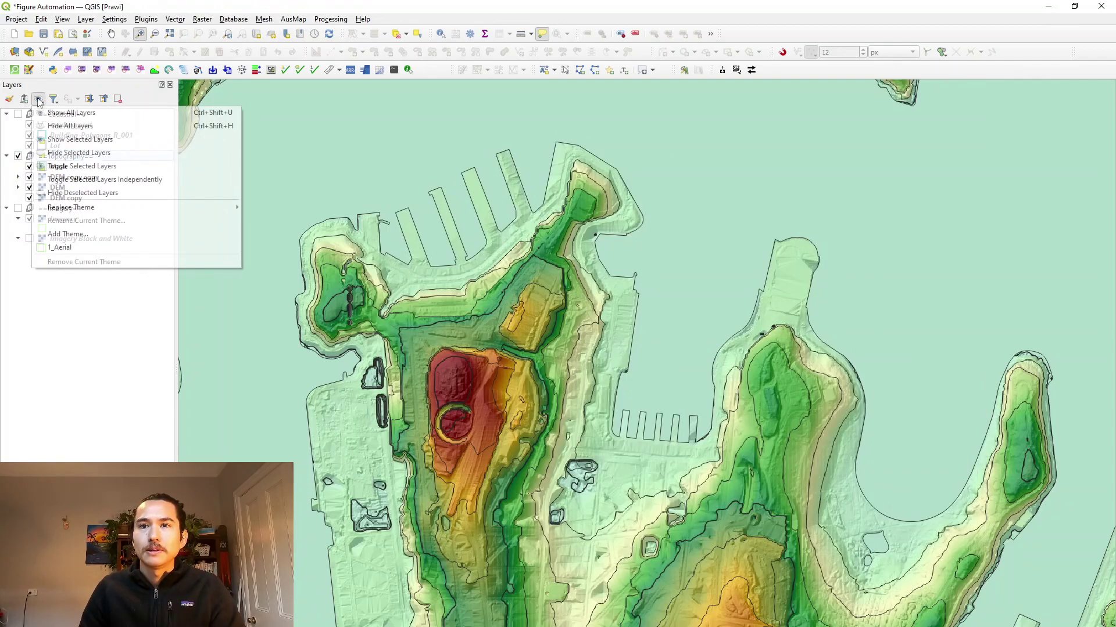
left_click(67, 233)
type("2_Topo")
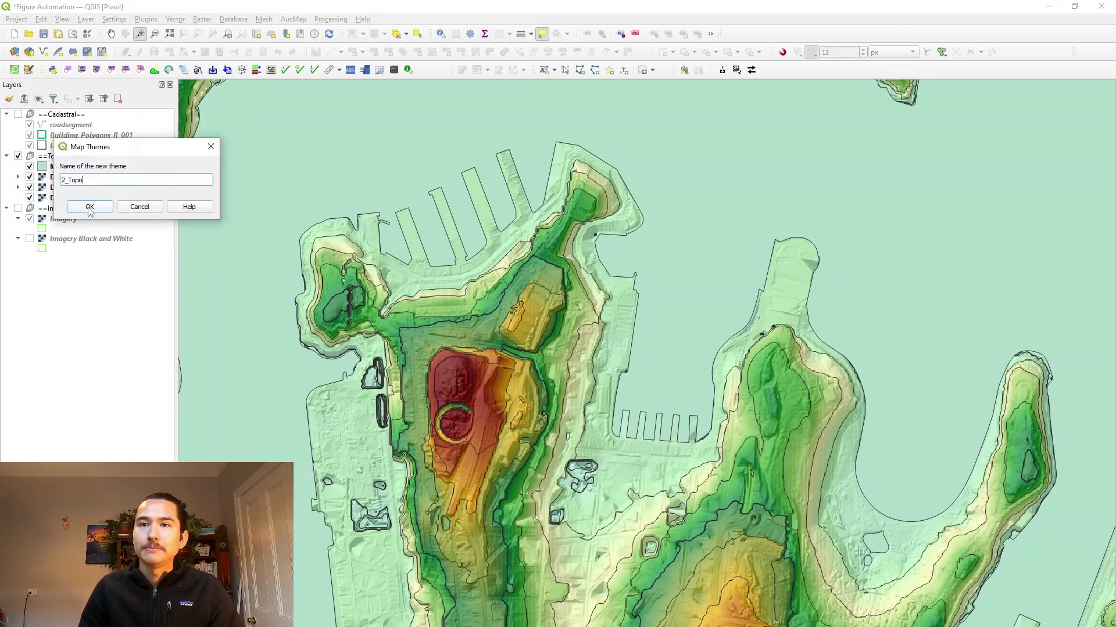
left_click(90, 208)
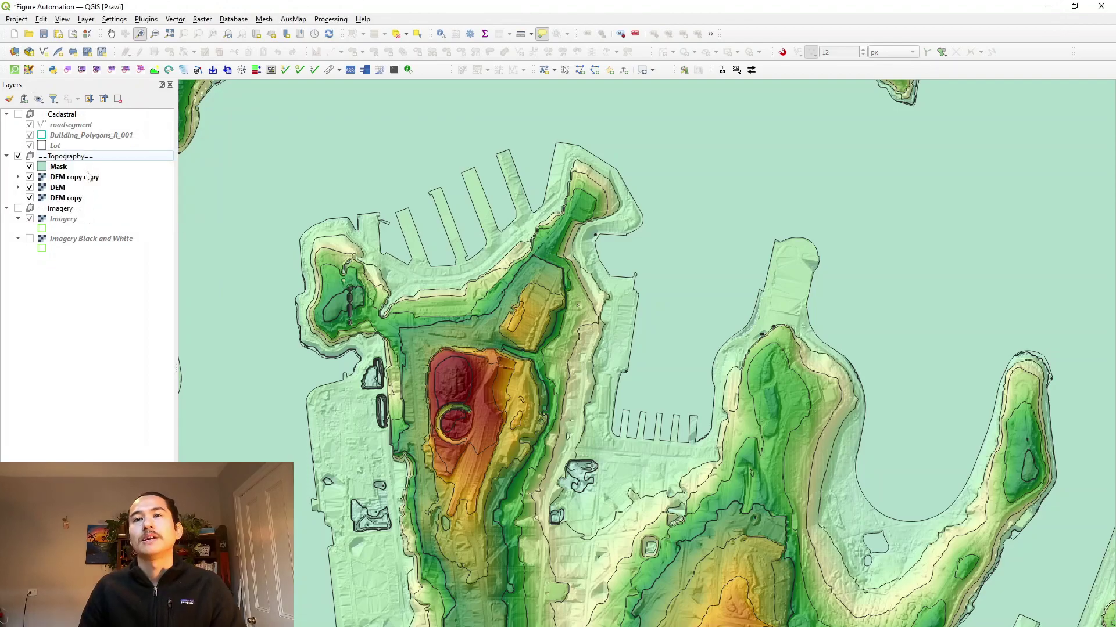
Hide Topography and show the Cadastral group over the black-and-white imagery instead of colour
key("space")
left_click(70, 116)
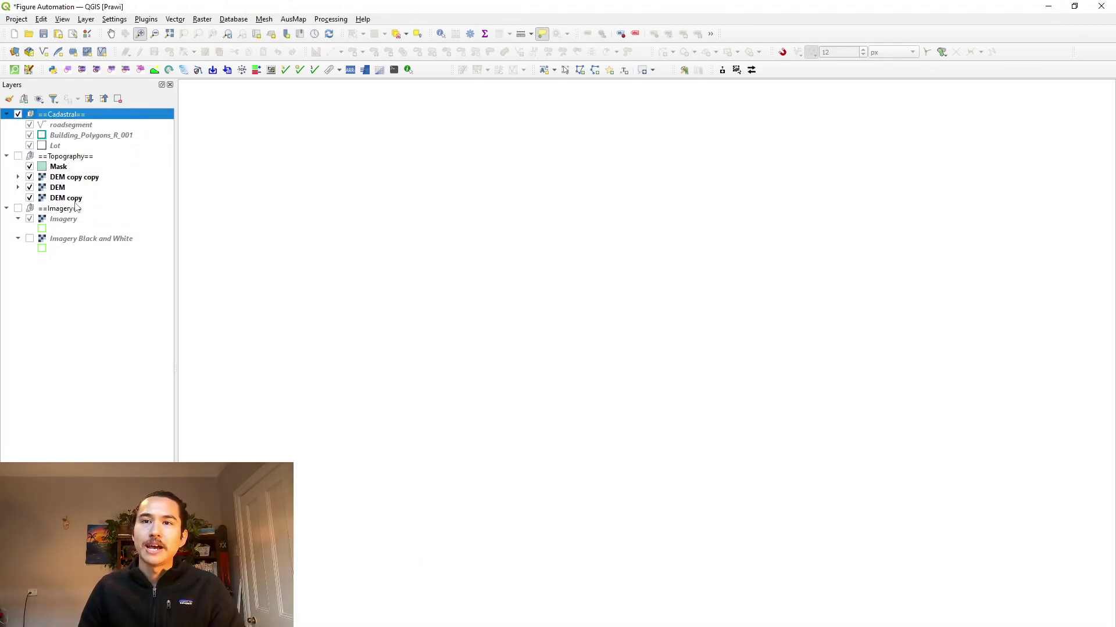
key("space")
left_click(77, 208)
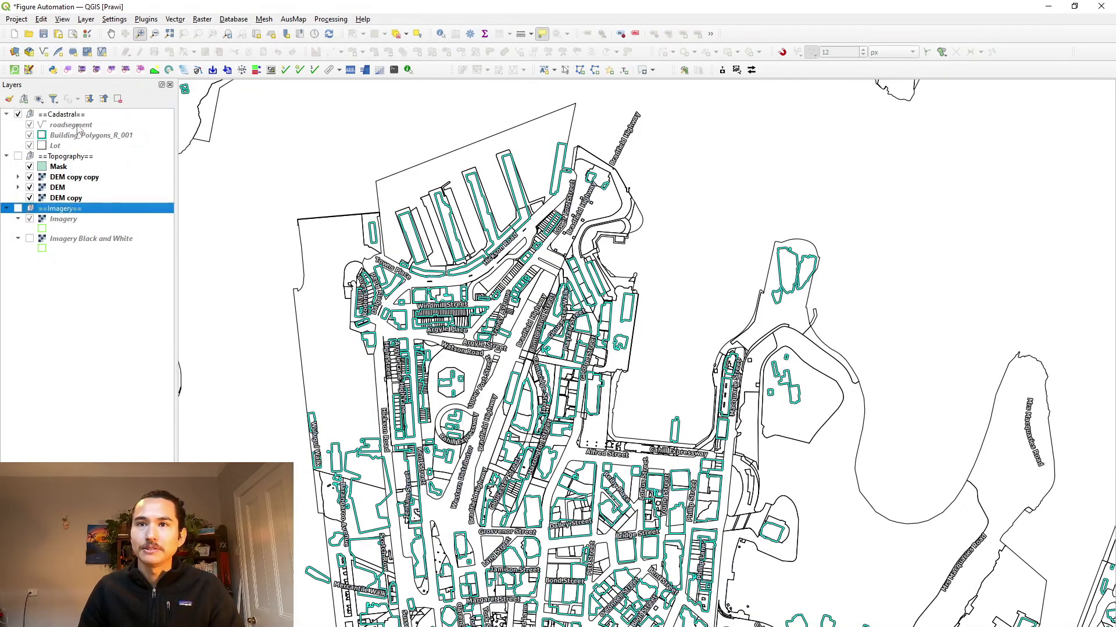
left_click(78, 126)
left_click(79, 145)
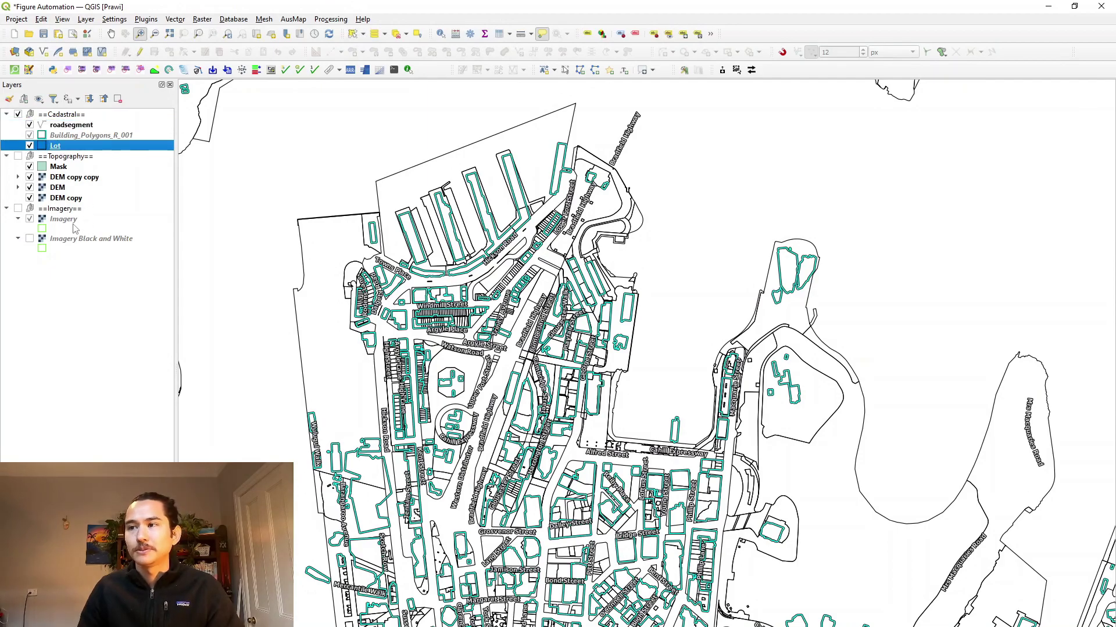
left_click(61, 220)
key("space")
left_click(63, 240)
key("space")
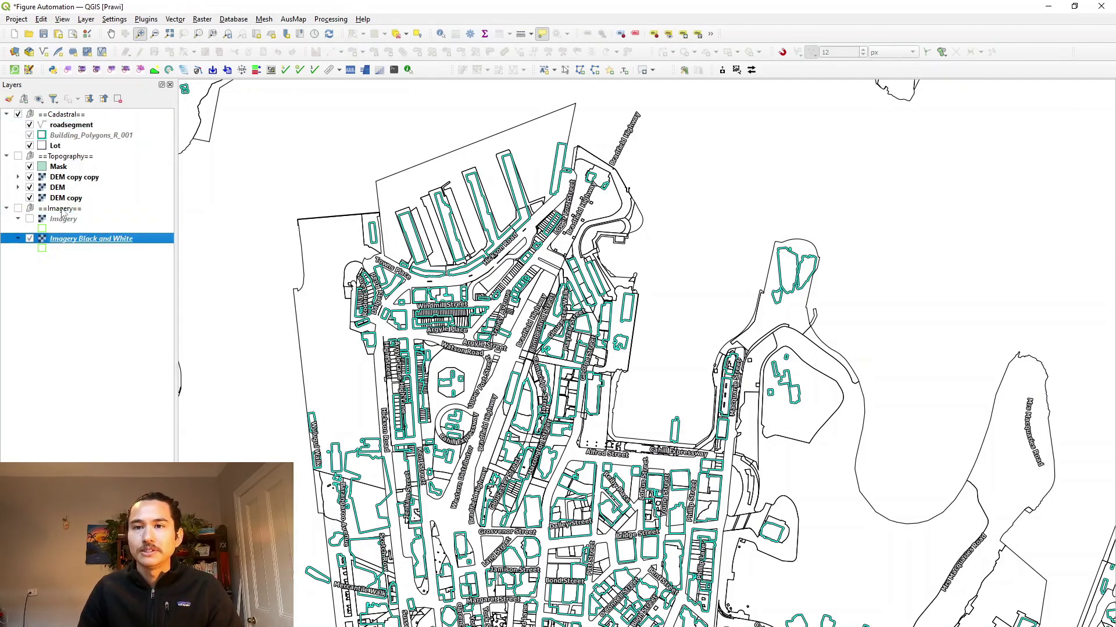
left_click(62, 212)
key("space")
Save this view as a new map theme named 3_Buildings
key("alt+Tab")
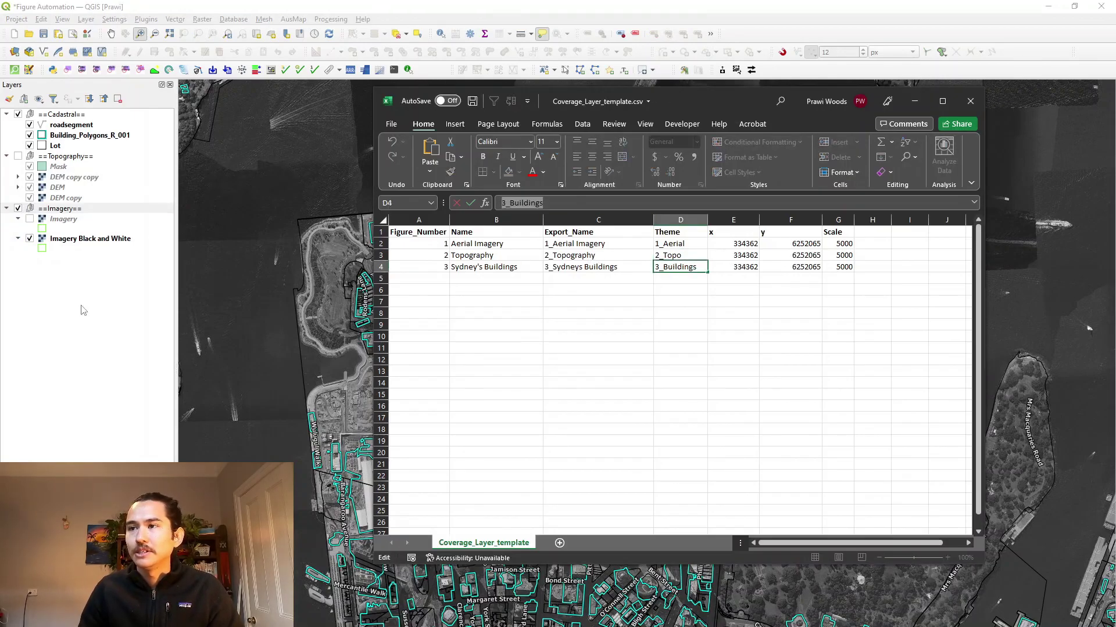
key("alt+Tab")
left_click(38, 98)
left_click(64, 234)
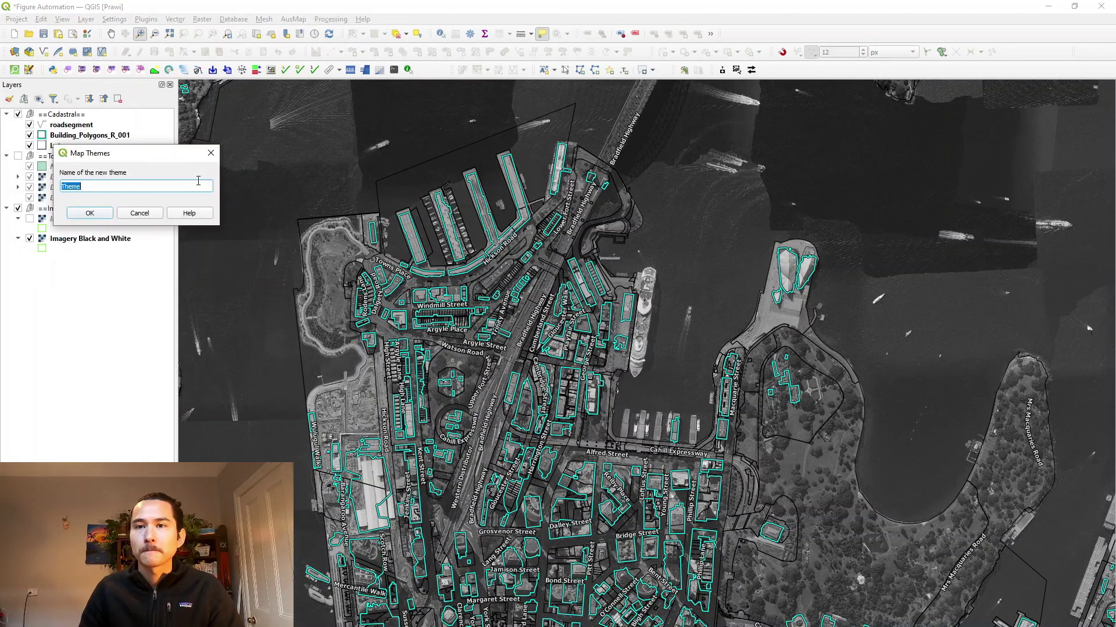
type("3_Buildings")
left_click(104, 211)
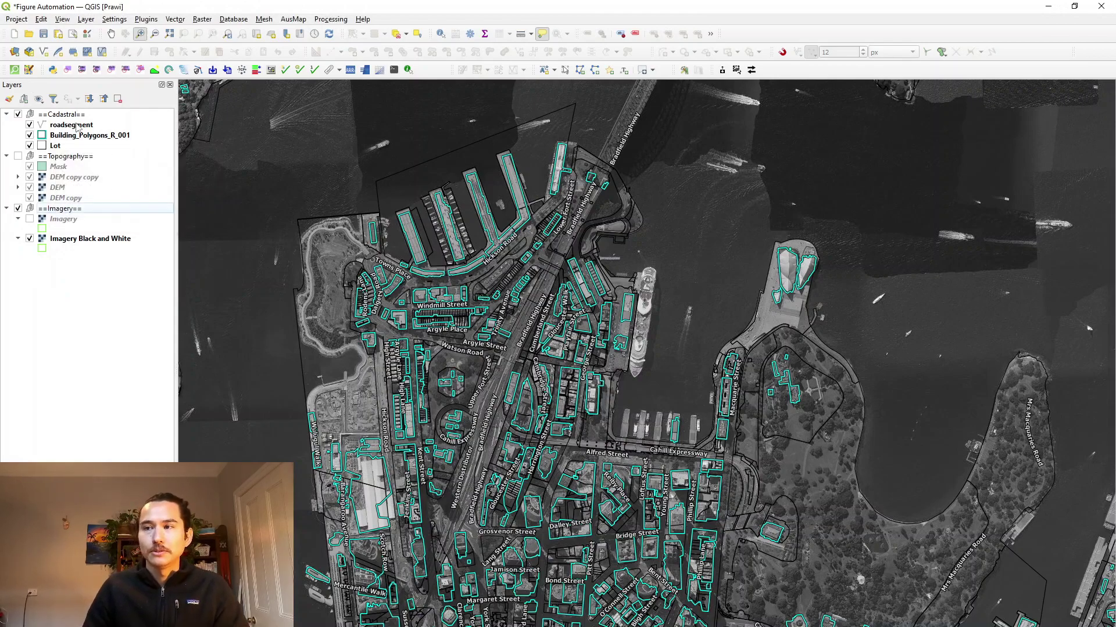
Preview the 2_Topo and 1_Aerial themes, then settle on the 3_Buildings theme
left_click(38, 99)
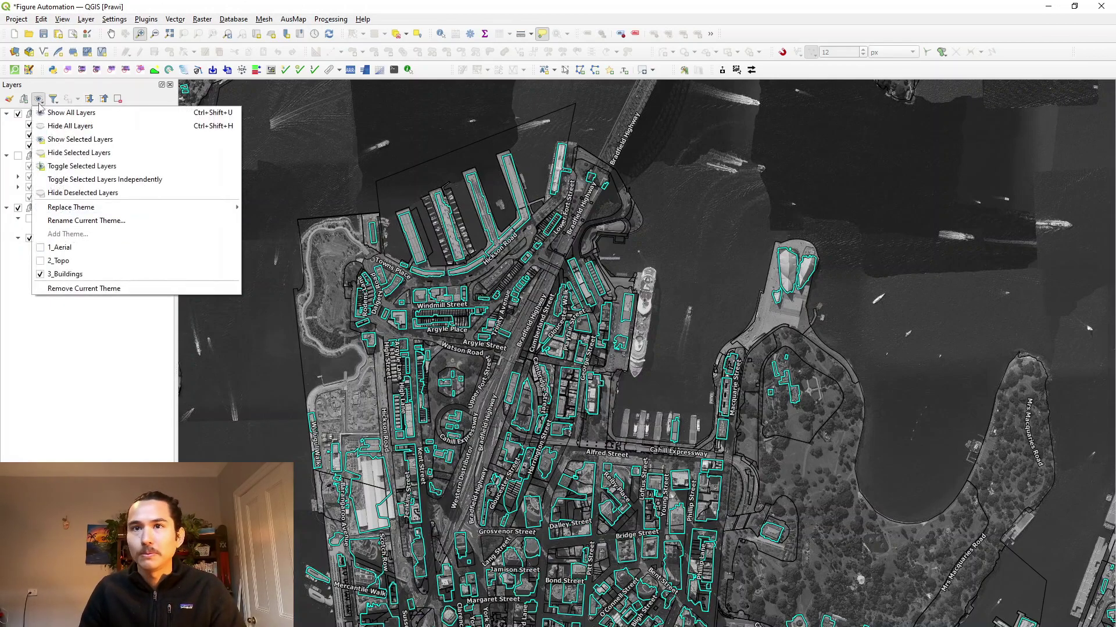
left_click(69, 265)
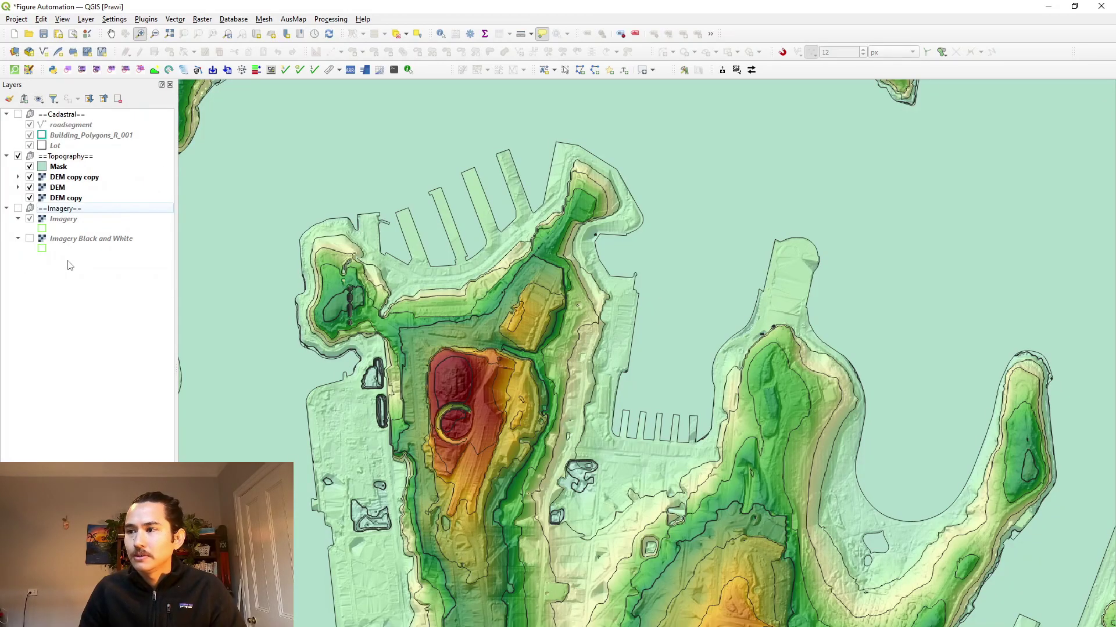
left_click(39, 99)
left_click(74, 247)
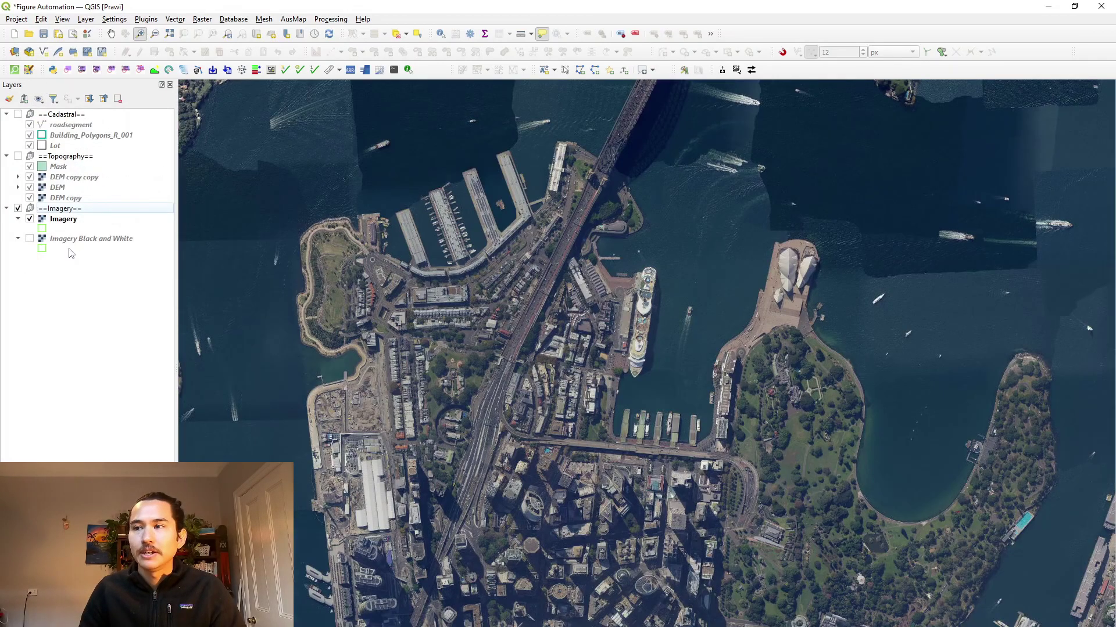
left_click(38, 99)
left_click(73, 273)
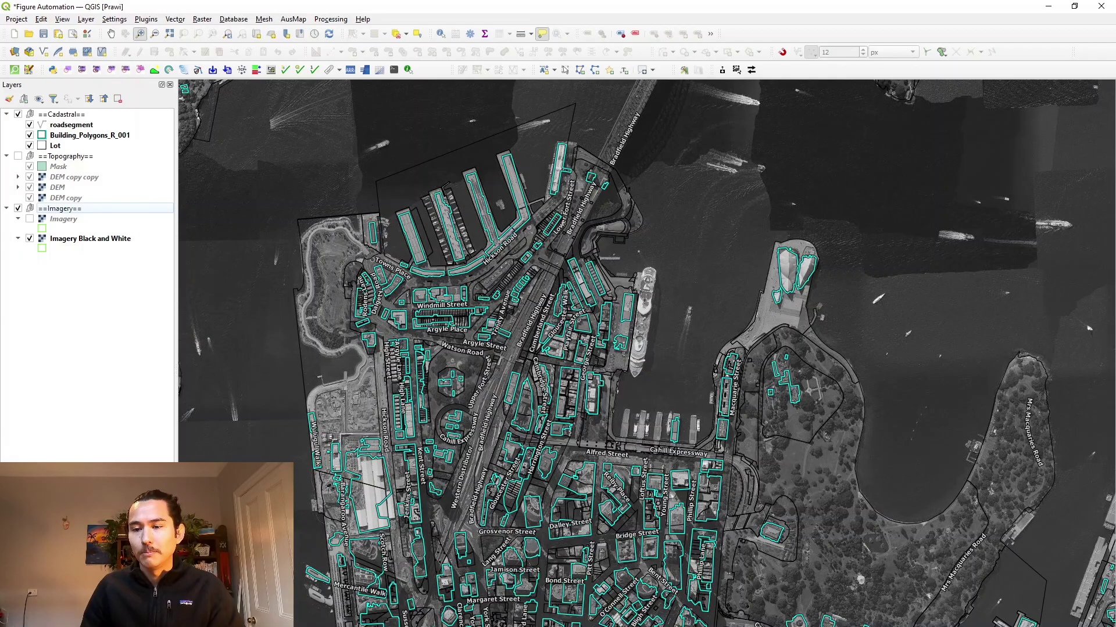
Review the filled rows of the coverage table in the spreadsheet
key("alt+Tab")
left_click(476, 243)
left_click_drag(417, 232, 823, 266)
left_click(834, 267)
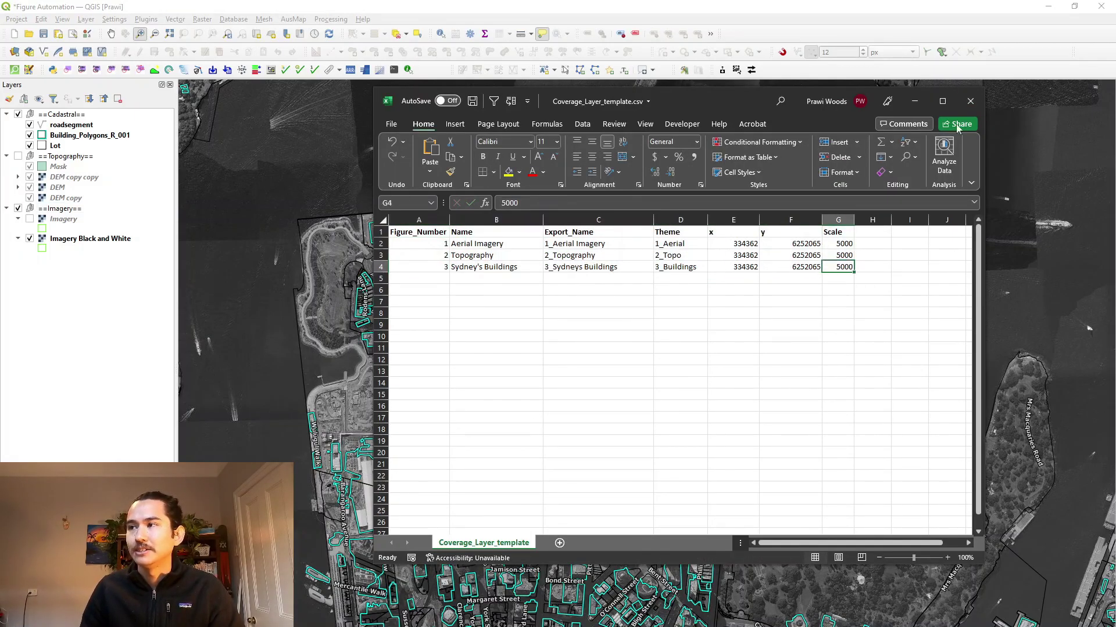
left_click(718, 5)
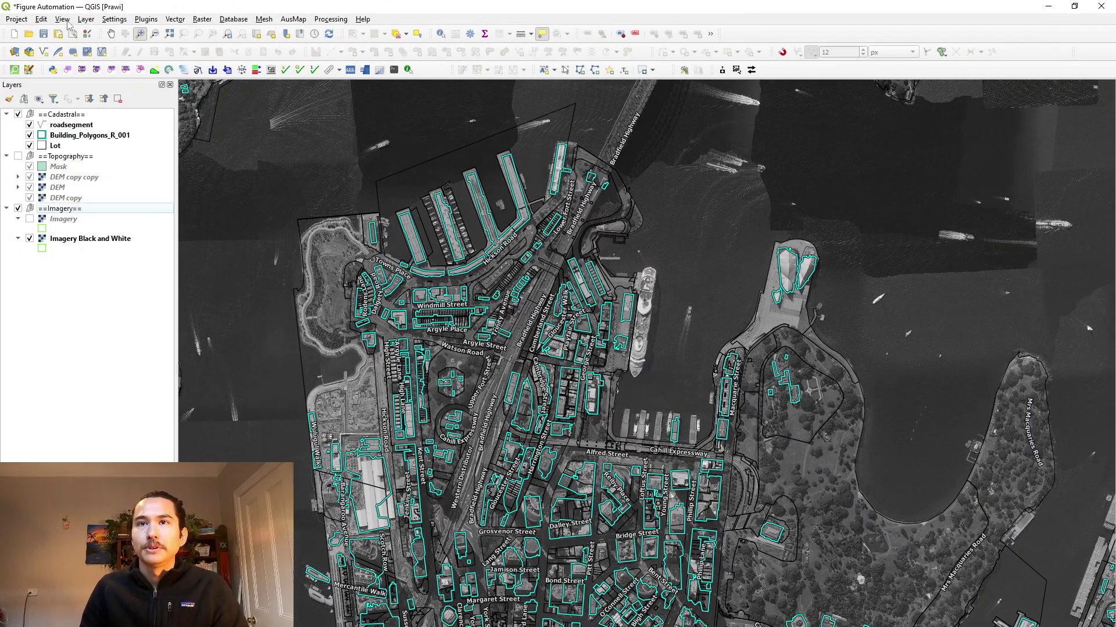
Add Coverage_Layer_template.csv as a delimited text point layer
left_click(86, 19)
mouse_move(168, 59)
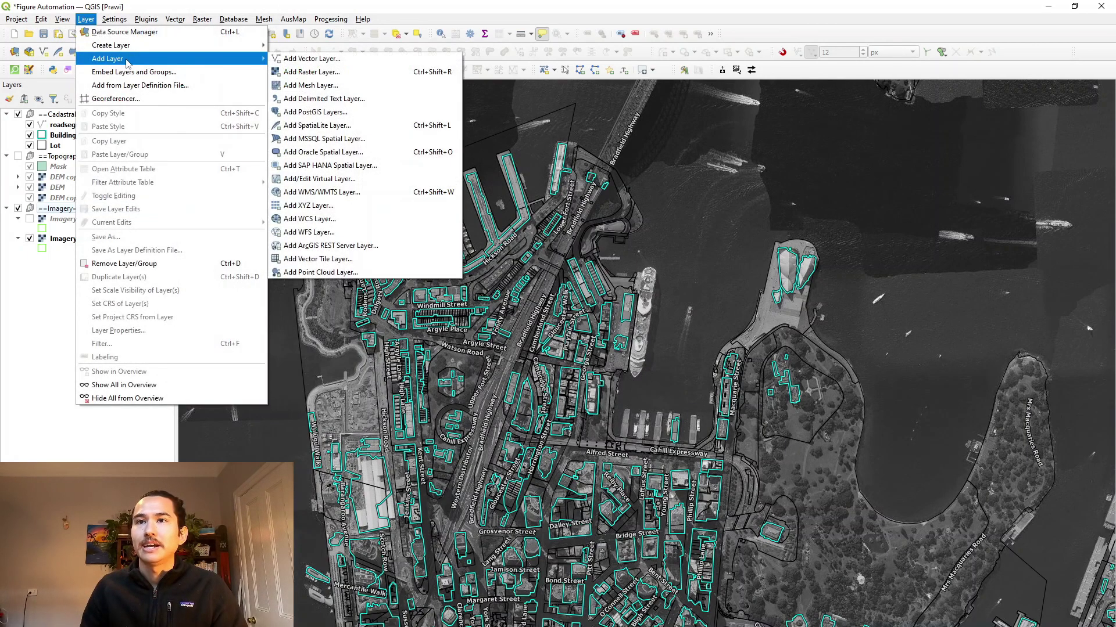
left_click(329, 100)
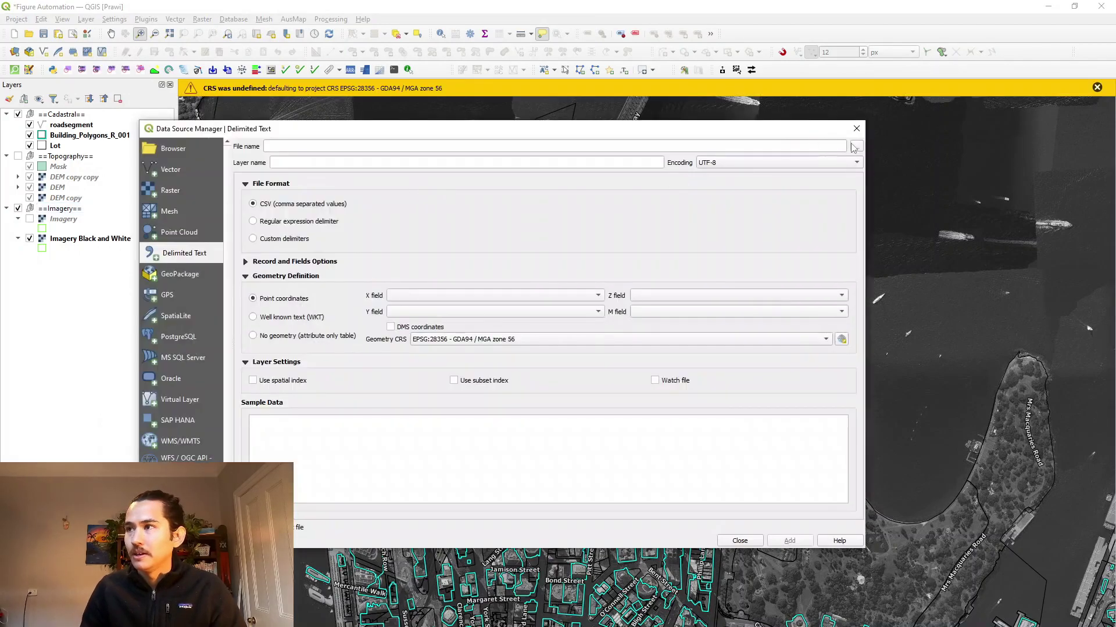
left_click(855, 146)
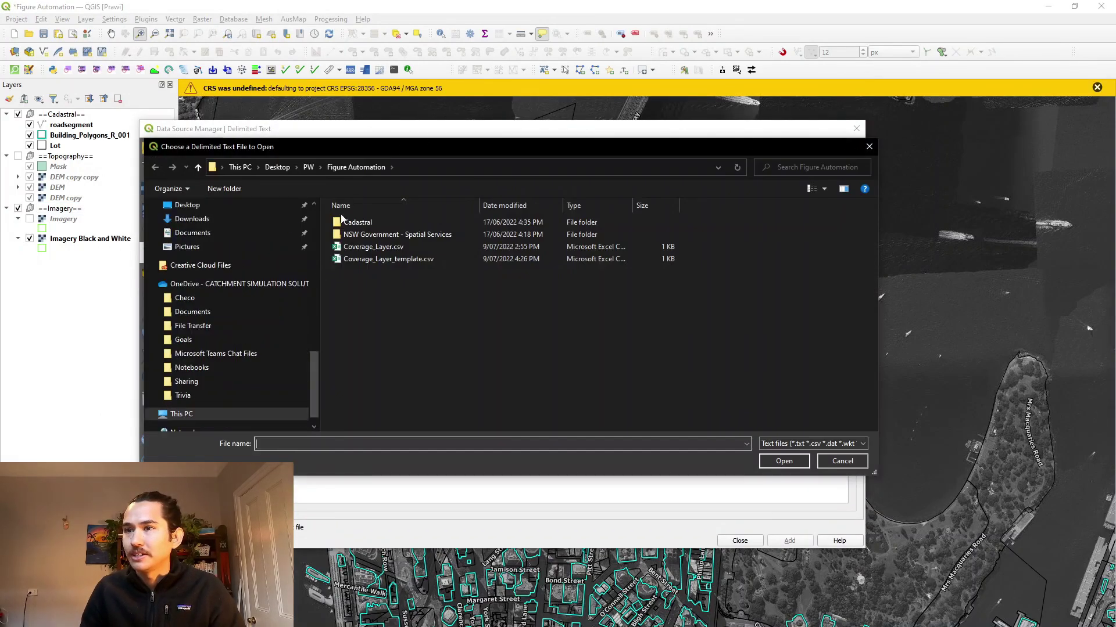
left_click(377, 259)
left_click(783, 461)
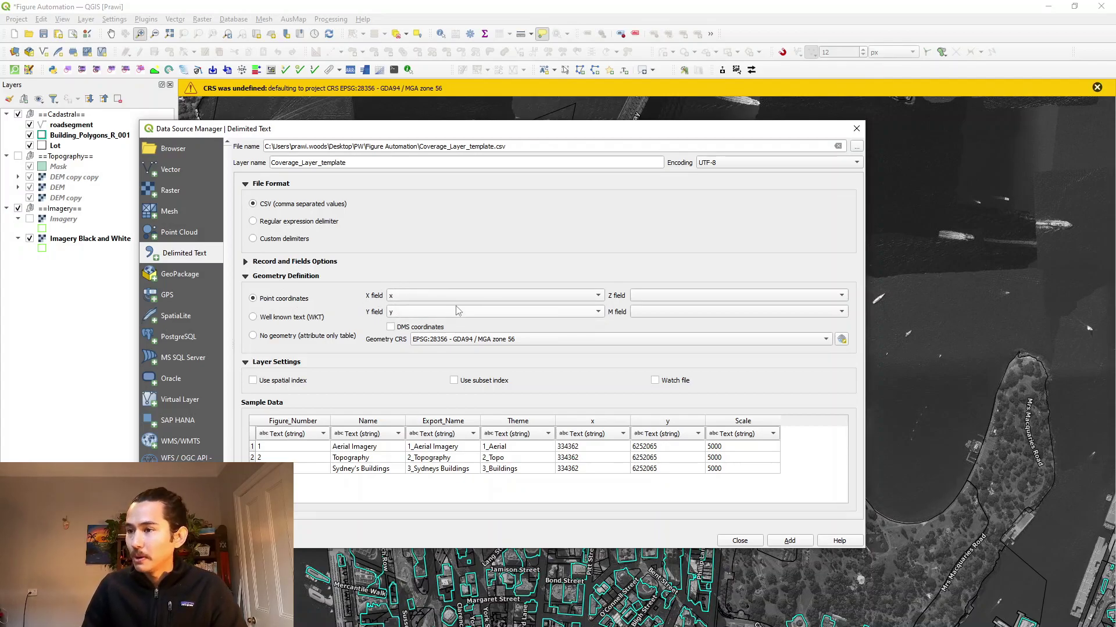
left_click(788, 540)
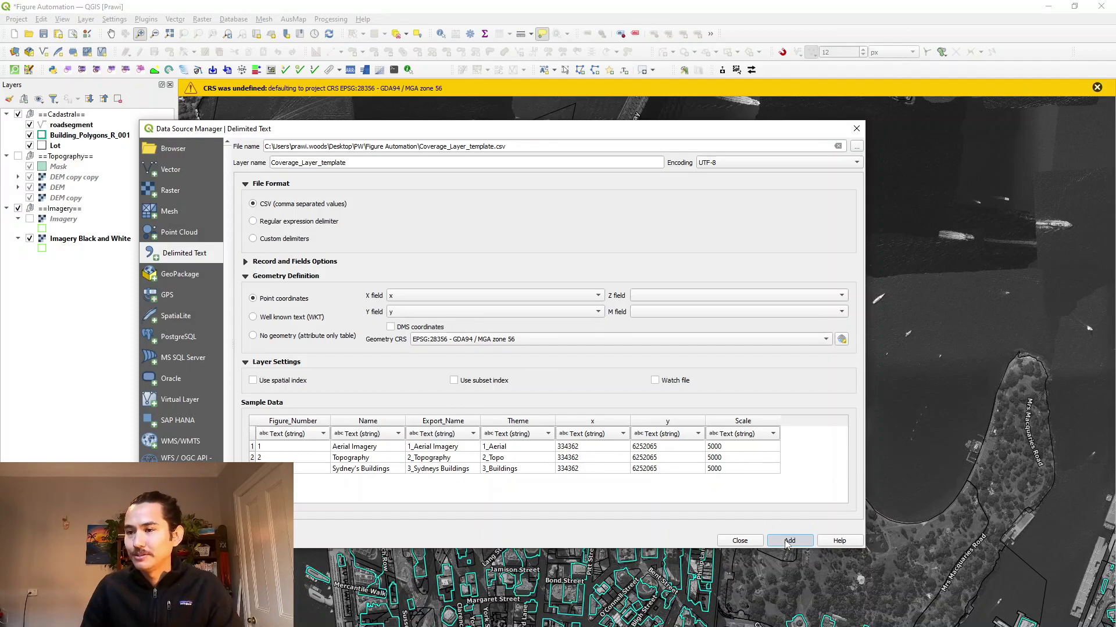
left_click(739, 540)
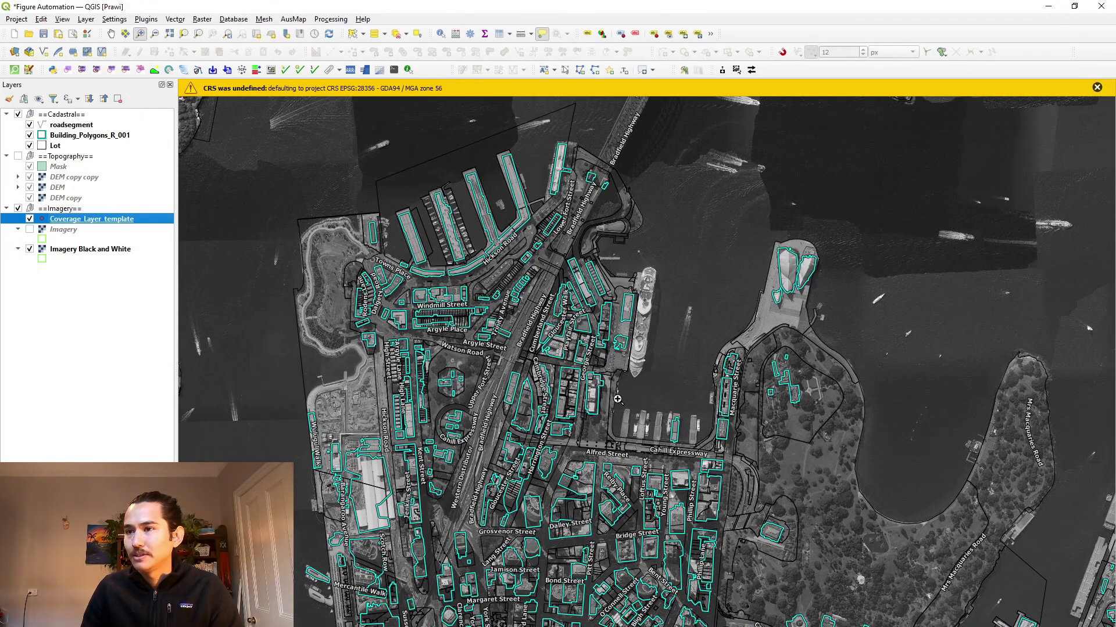
Dismiss the CRS warning and move Coverage_Layer_template into the Cadastral group
left_click(1096, 87)
left_click(369, 244)
scroll(738, 462, "down", 8)
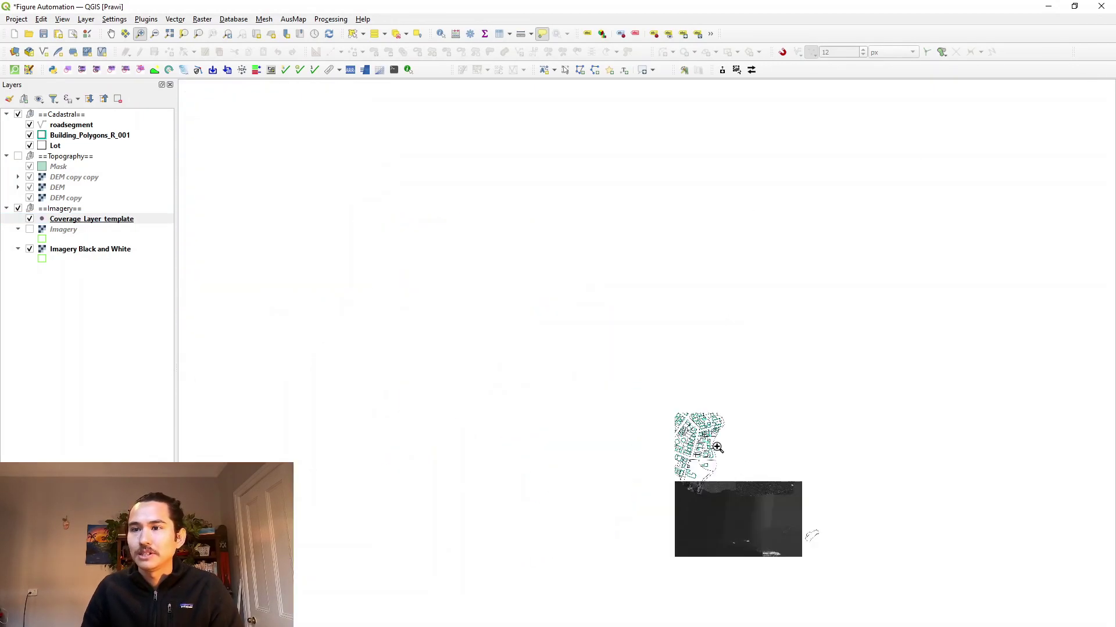
scroll(726, 448, "up", 5)
left_click_drag(649, 267, 744, 20)
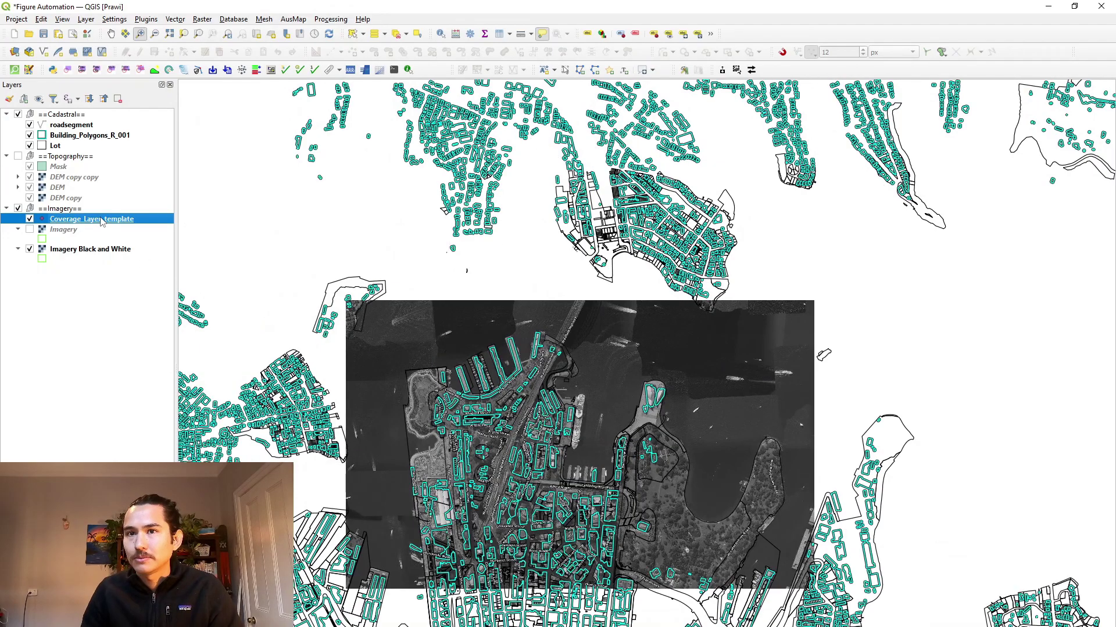
right_click(134, 220)
left_click(122, 224)
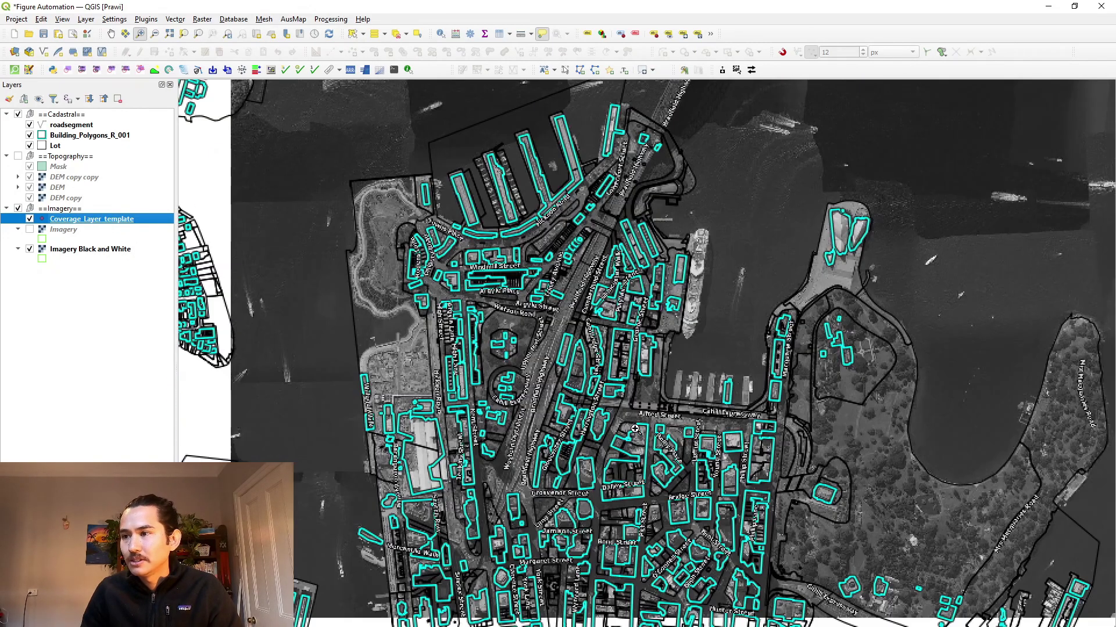
left_click_drag(111, 224, 105, 116)
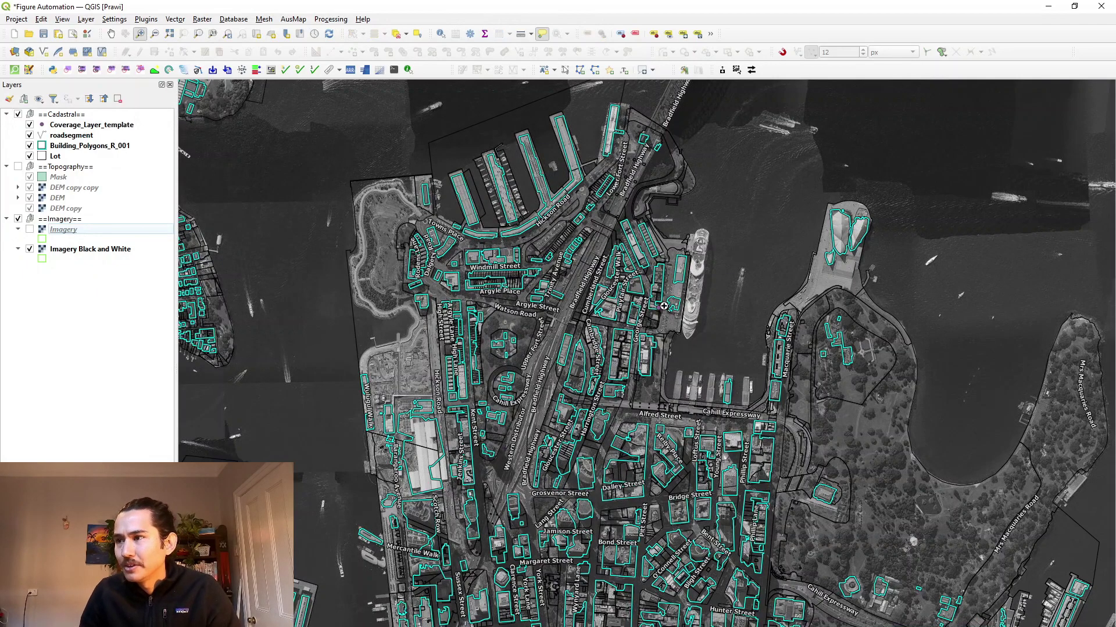
left_click_drag(653, 307, 620, 312)
left_click(75, 126)
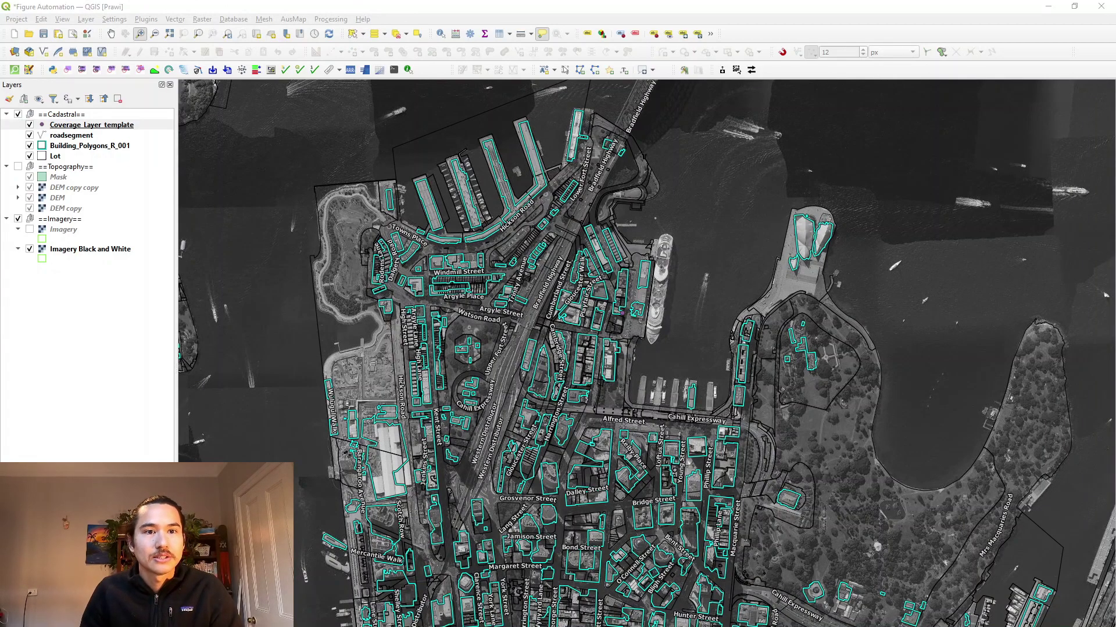
Select all three coverage features and export them to Coverage_Layer_P_001.shp, overwriting the old file
key("alt+Tab")
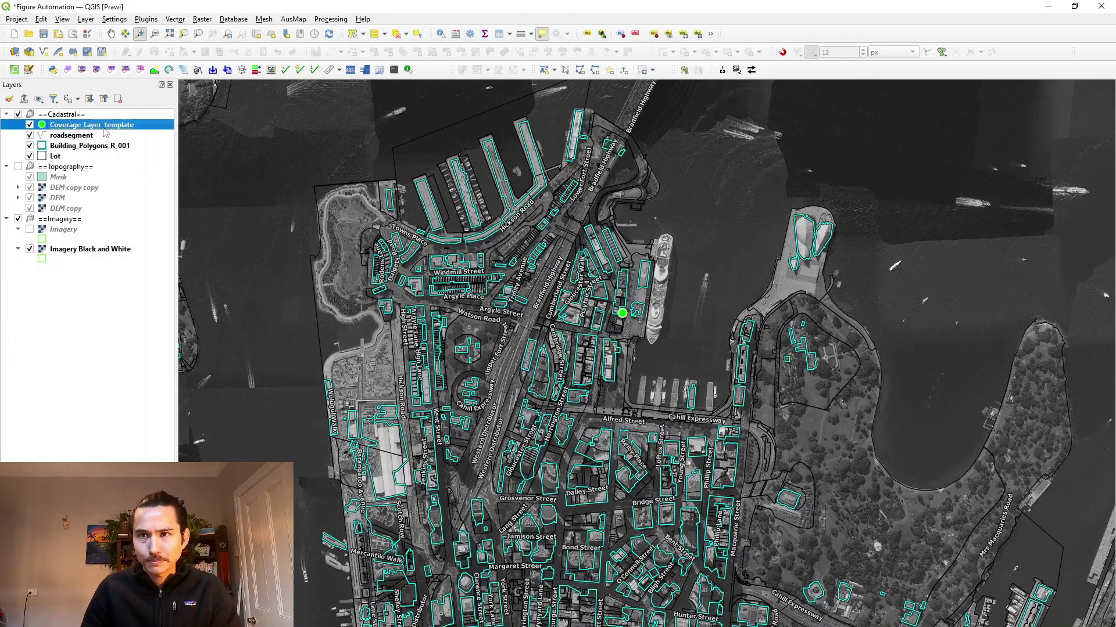
key("F6")
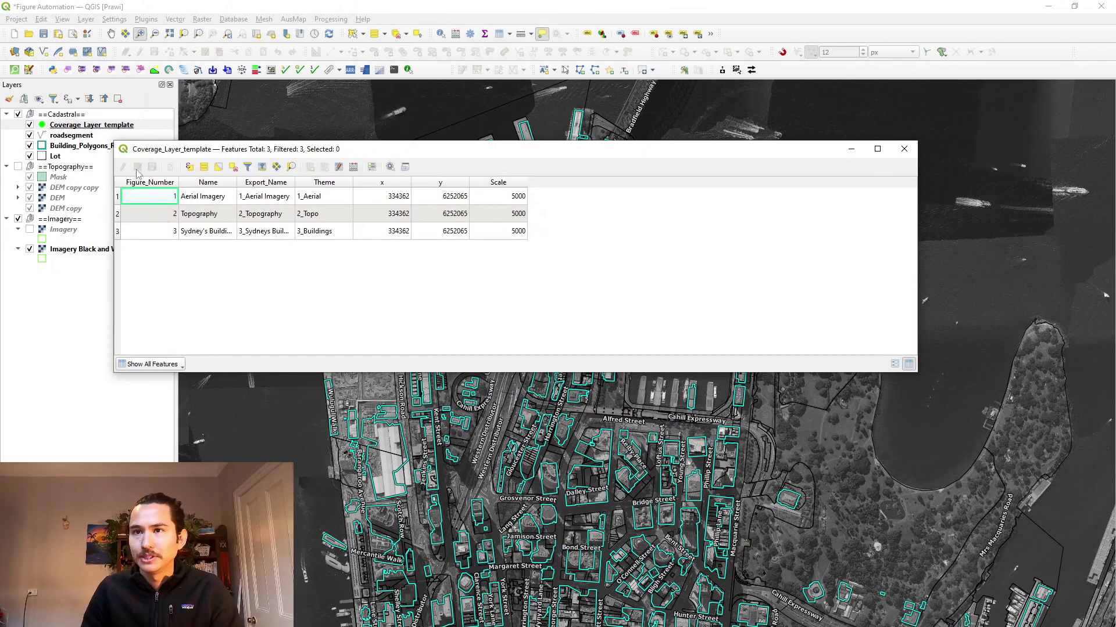
left_click_drag(119, 199, 118, 256)
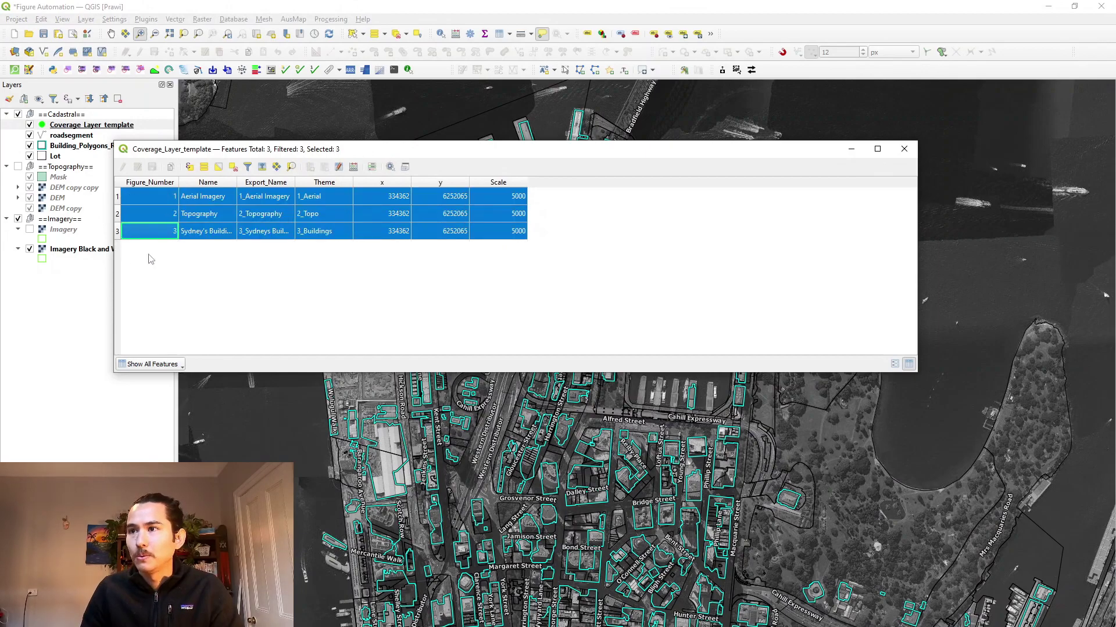
left_click(904, 149)
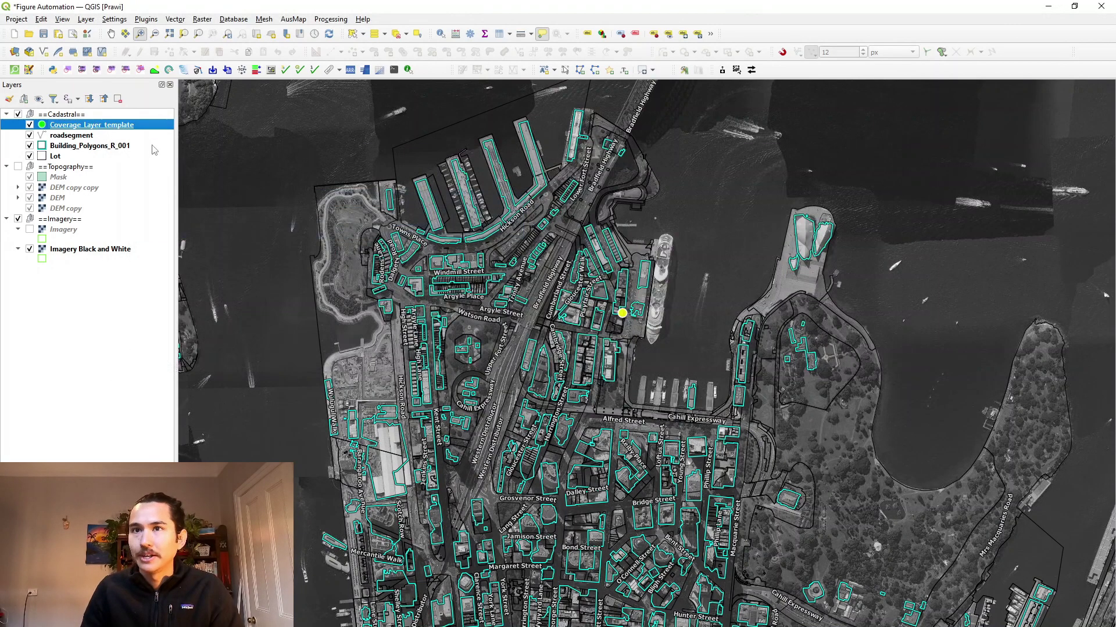
right_click(74, 128)
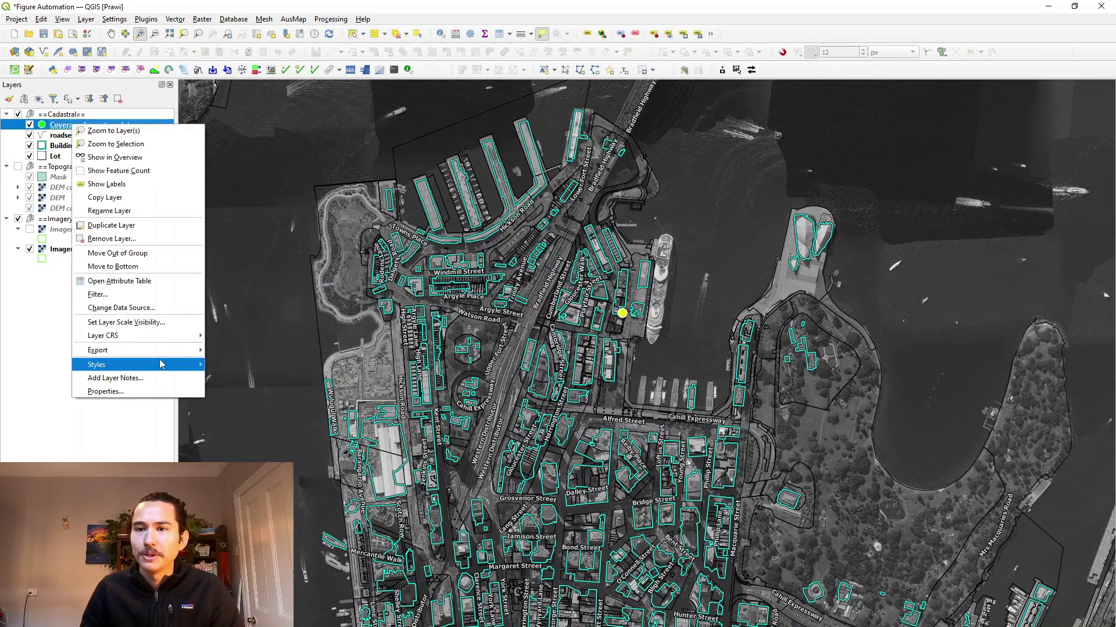
mouse_move(175, 350)
left_click(273, 351)
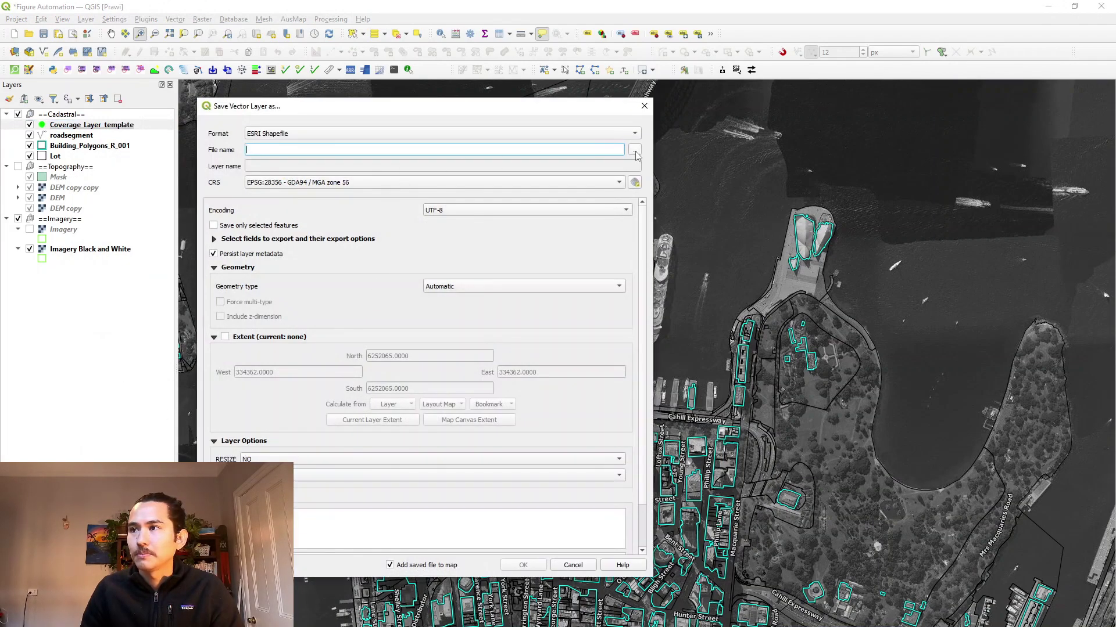
left_click(635, 150)
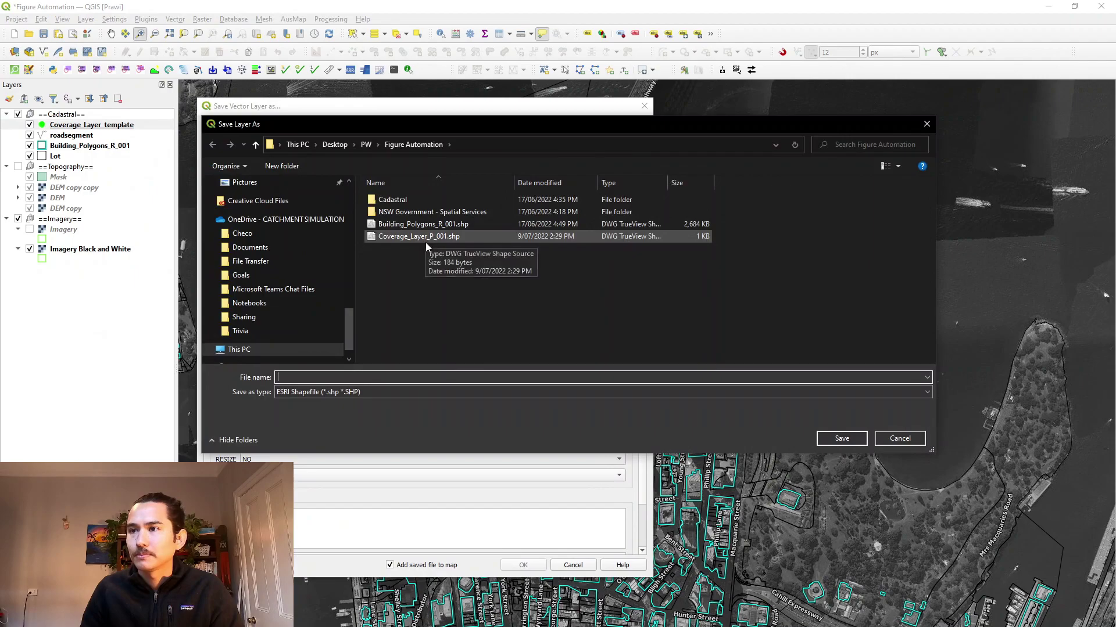
left_click(421, 236)
left_click(842, 439)
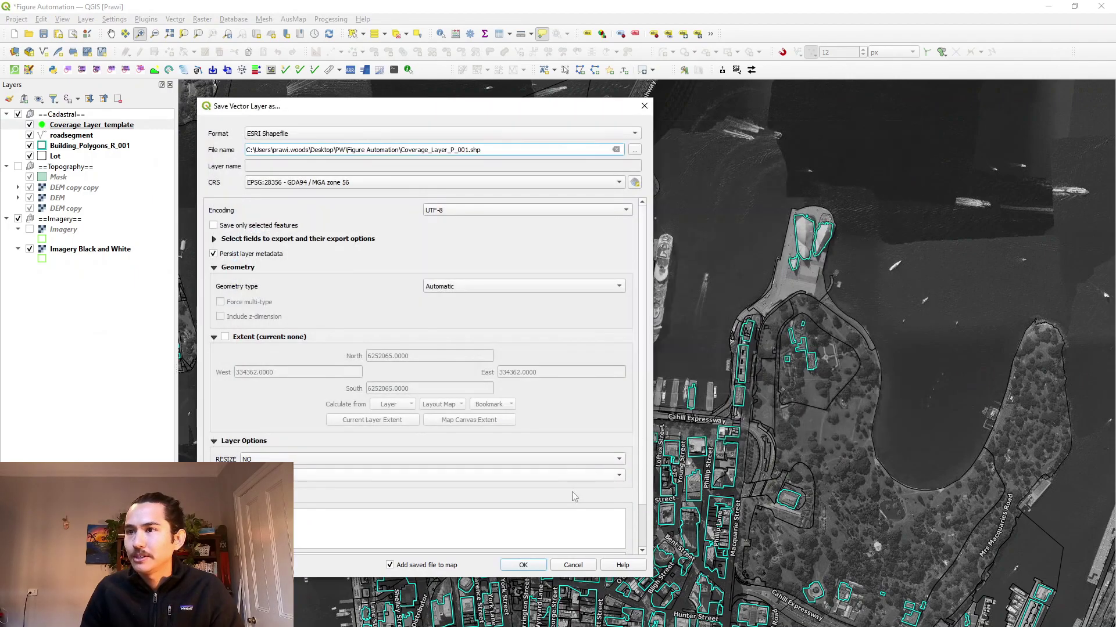
left_click(539, 568)
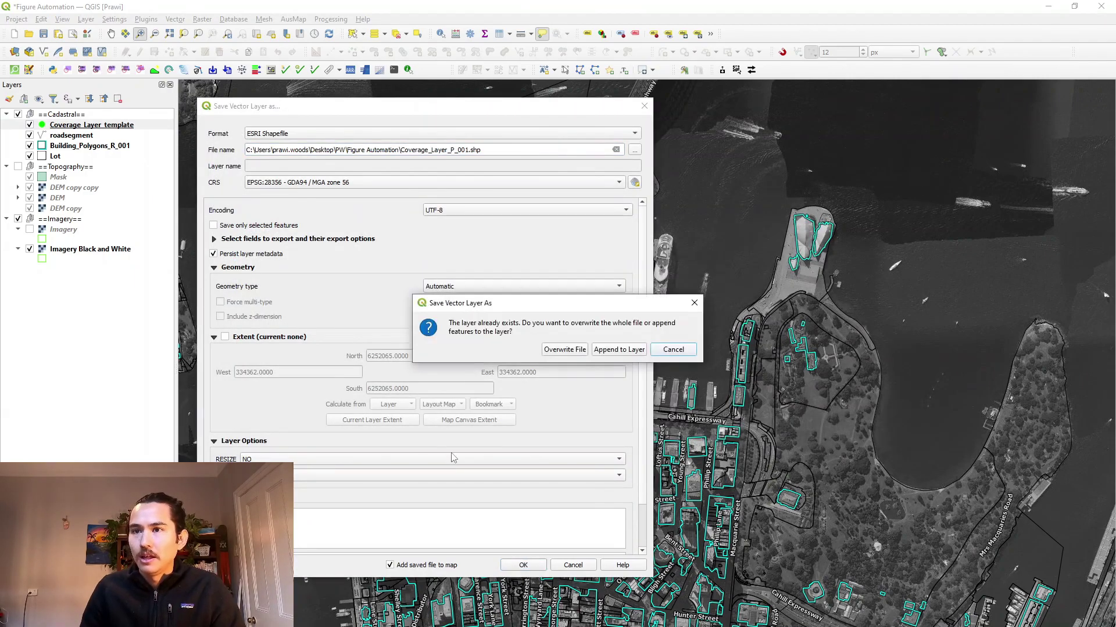
left_click(553, 350)
Remove the template layer, check Coverage_Layer_P_001's attributes, and hide it
left_click(106, 135)
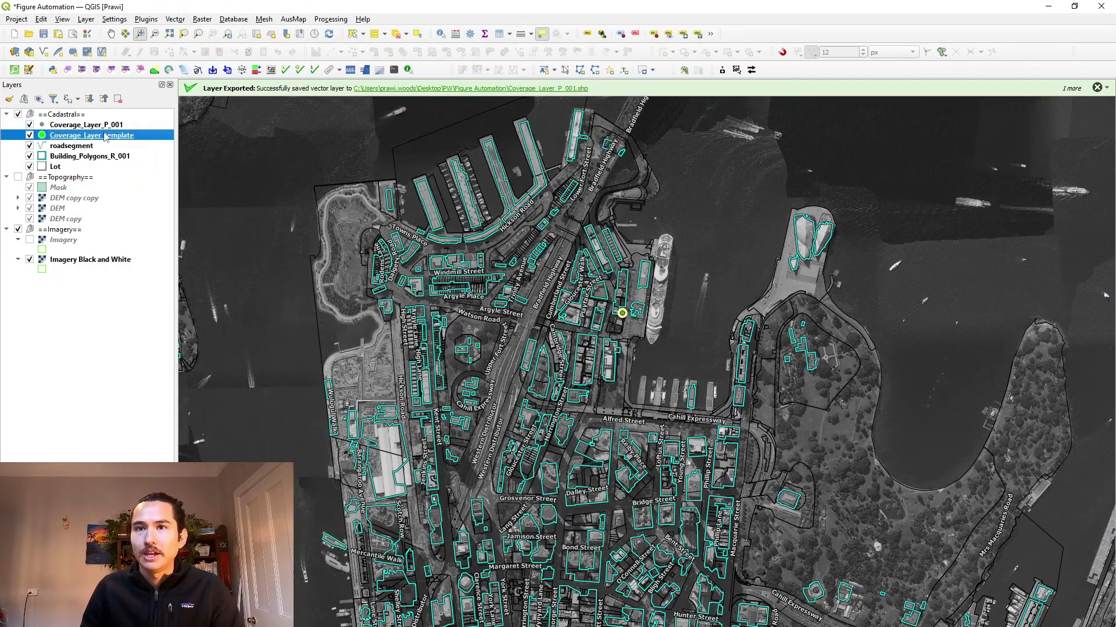
key("ctrl+d")
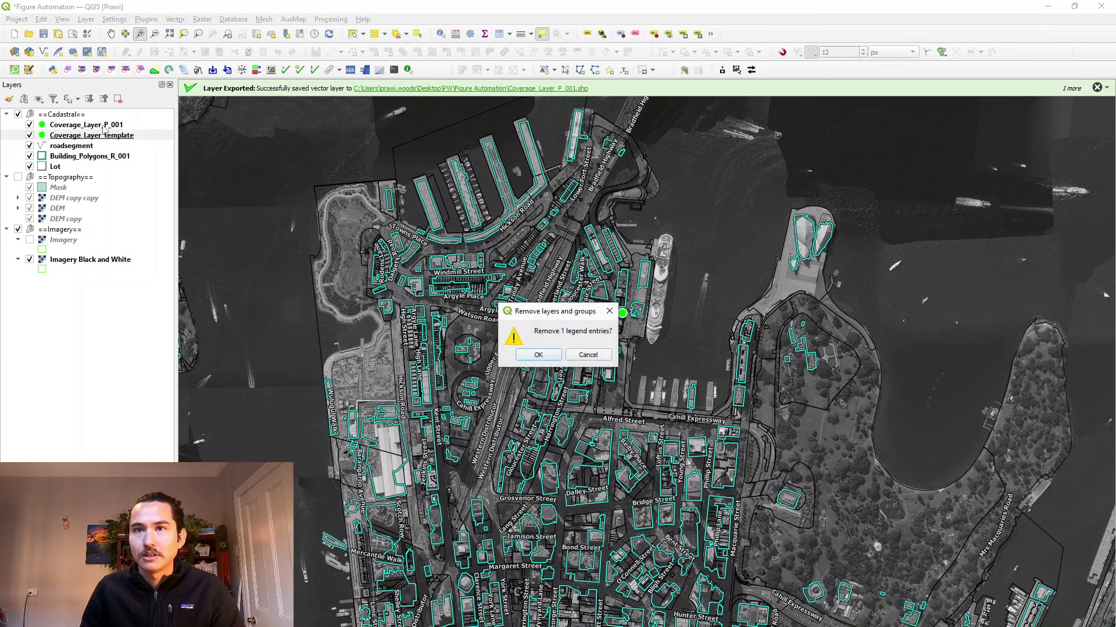
left_click(545, 358)
left_click(117, 126)
key("F6")
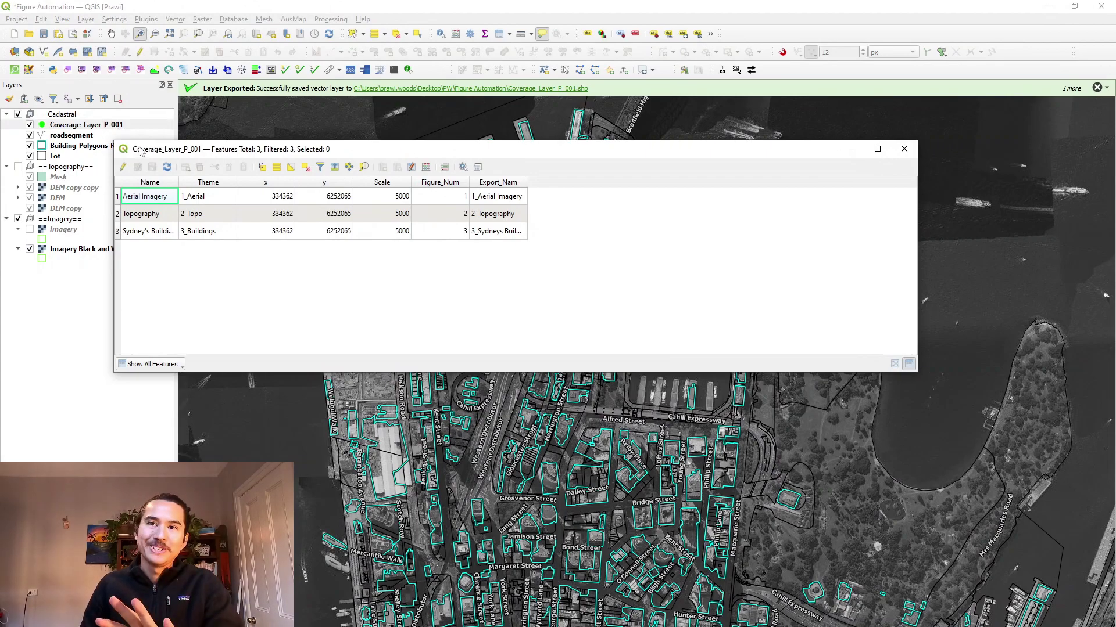
left_click(904, 149)
left_click_drag(758, 259, 704, 271)
left_click(29, 125)
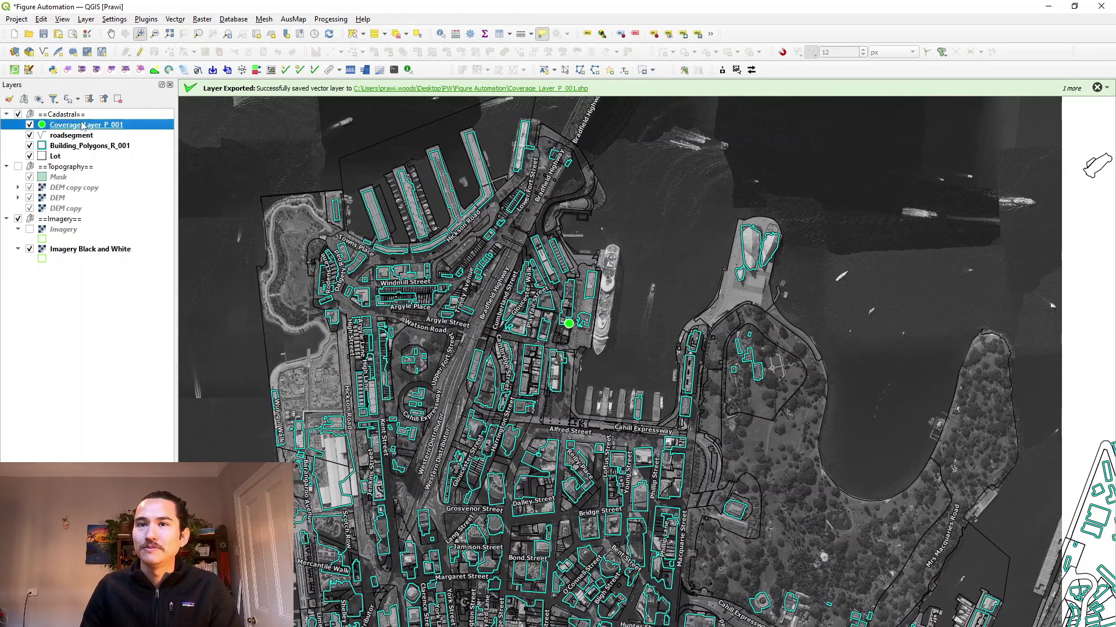
key("space")
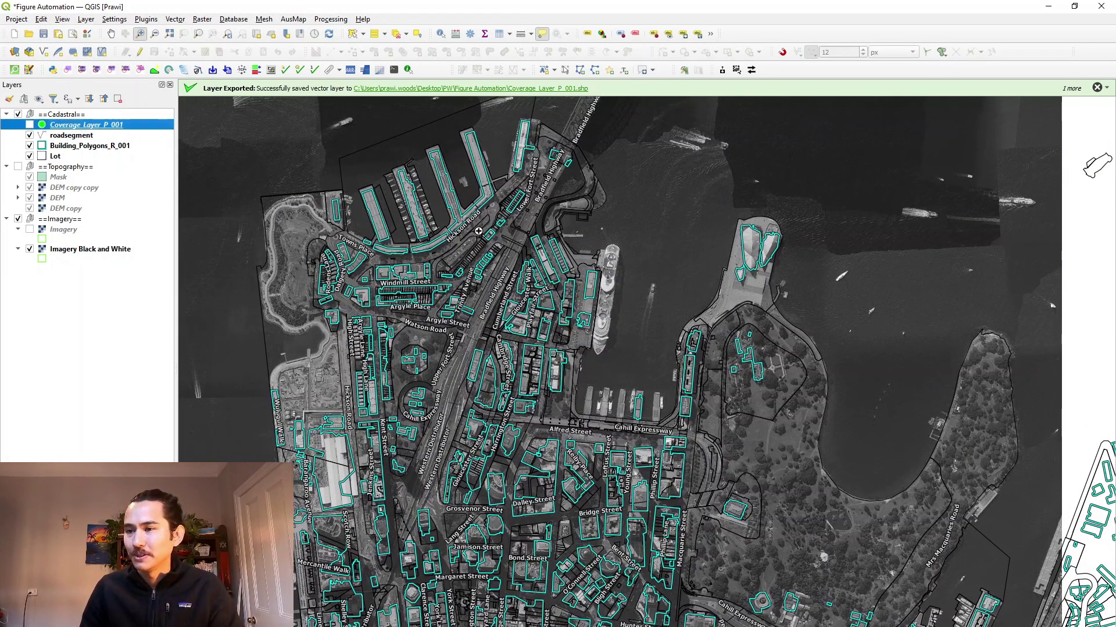
Create an empty print layout titled Sydney Figures and open its Page Properties
left_click(72, 35)
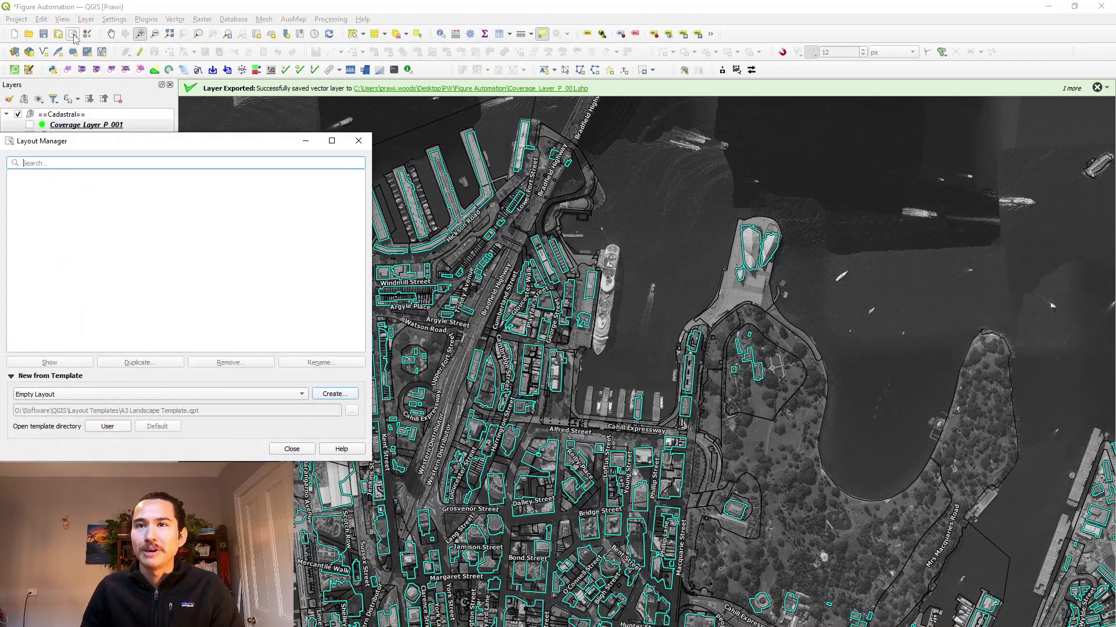
left_click_drag(81, 136, 304, 120)
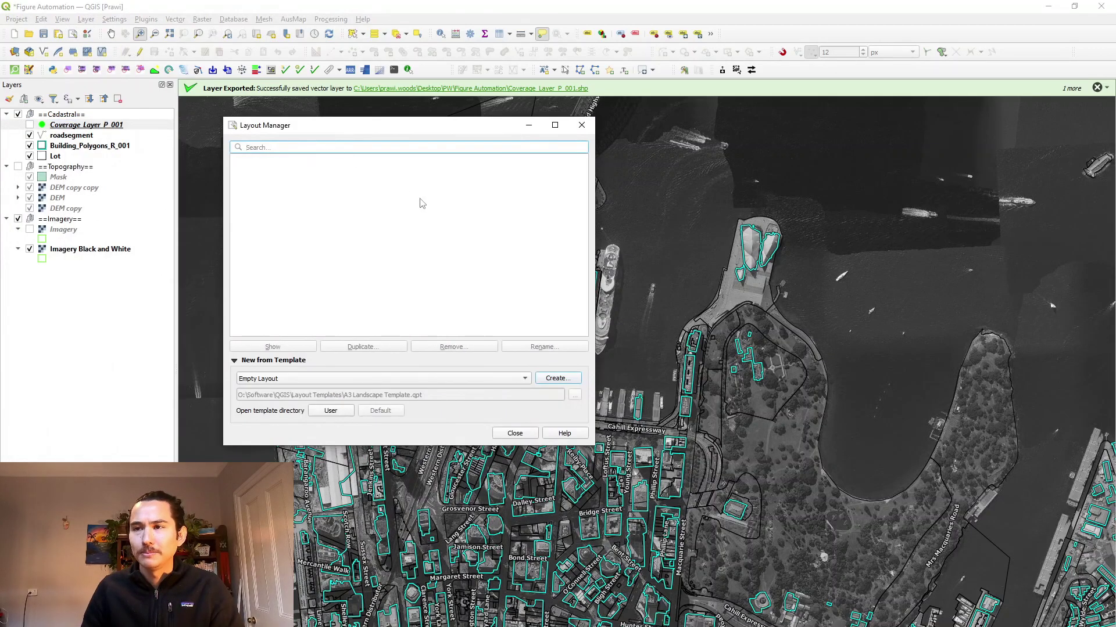
left_click(562, 381)
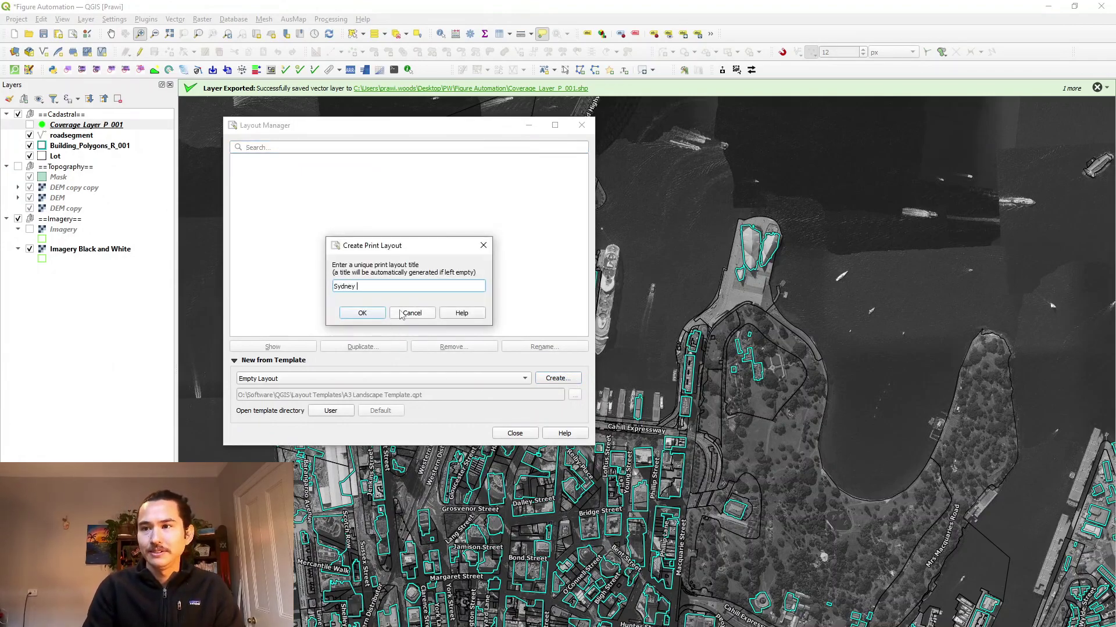
type("Sydney Figures")
key("Return")
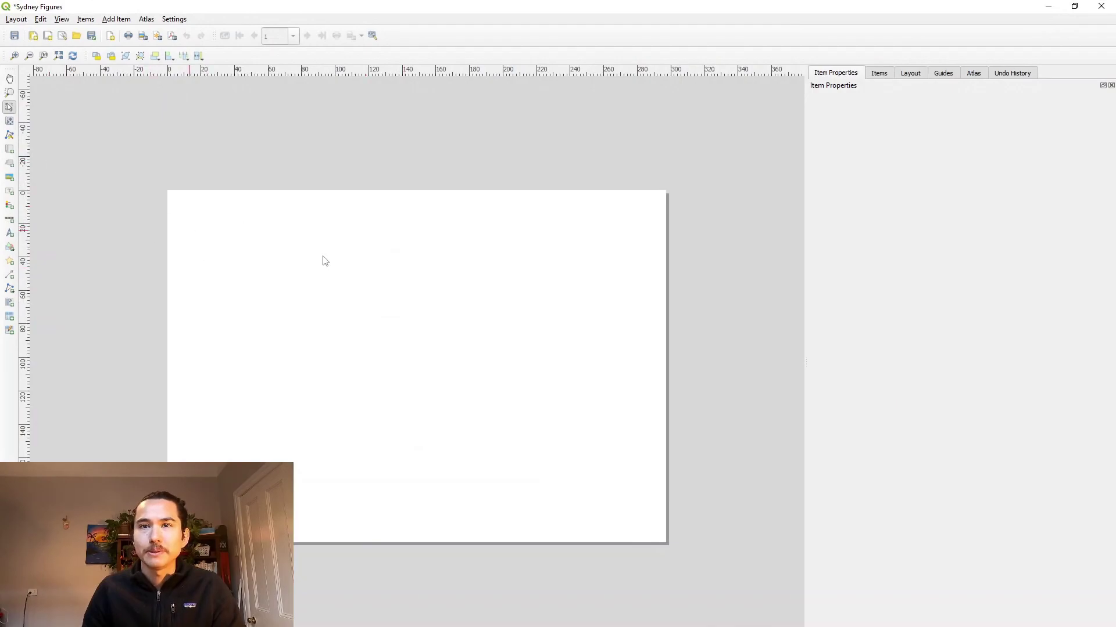
right_click(325, 261)
left_click(356, 287)
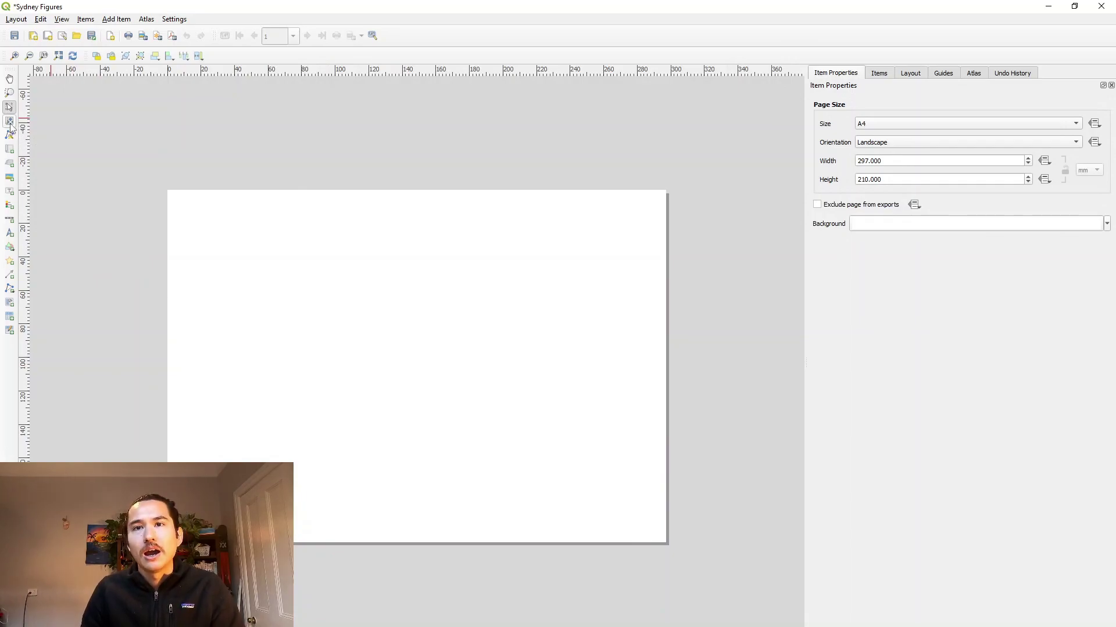
Draw a 2D map frame across the whole Sydney Figures page
left_click(11, 173)
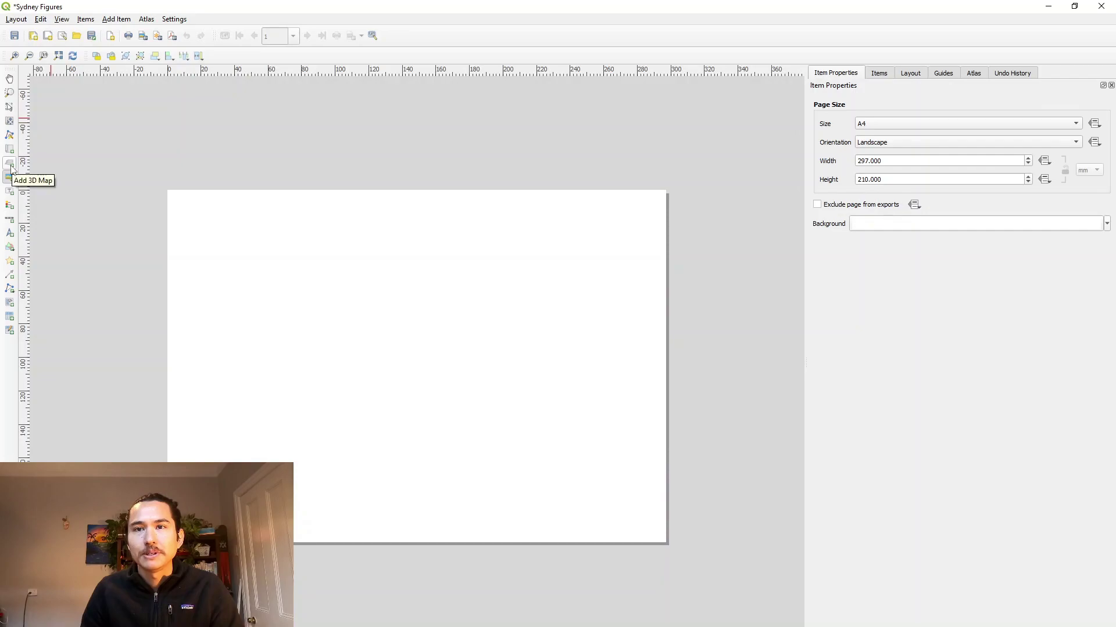
left_click(10, 150)
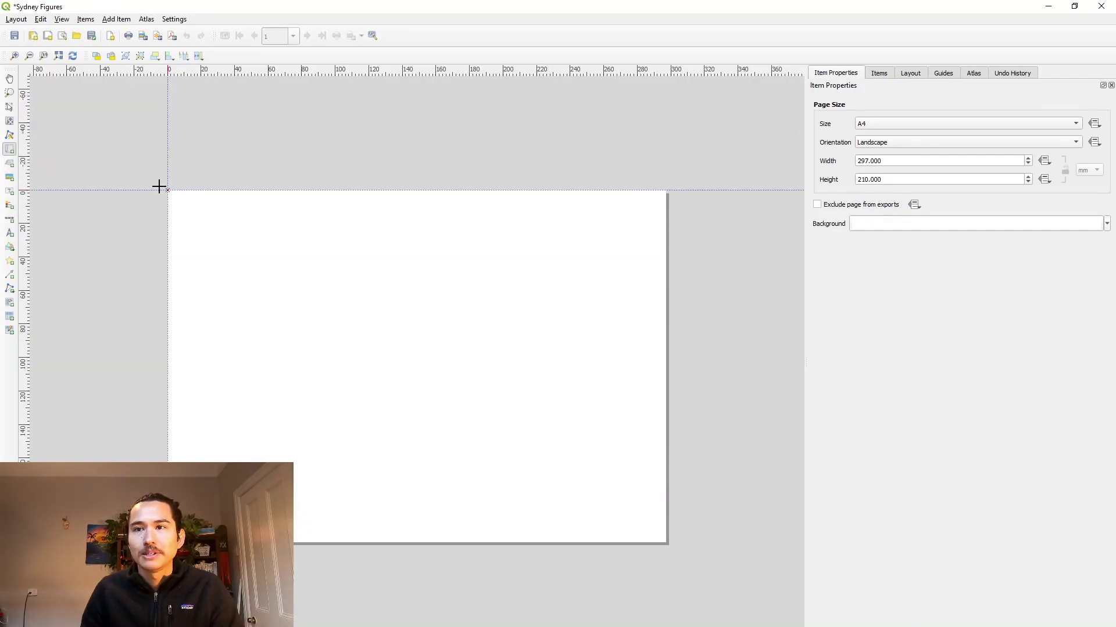
left_click_drag(169, 191, 667, 542)
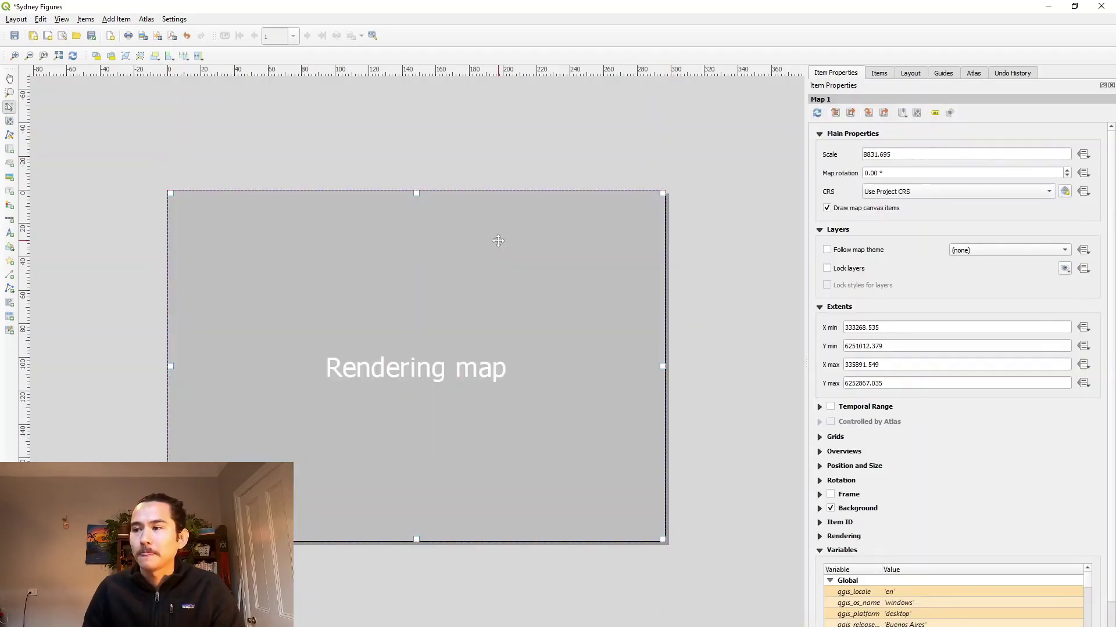
Add a legend box and position it over the map's right edge
left_click(9, 206)
left_click_drag(559, 366, 657, 523)
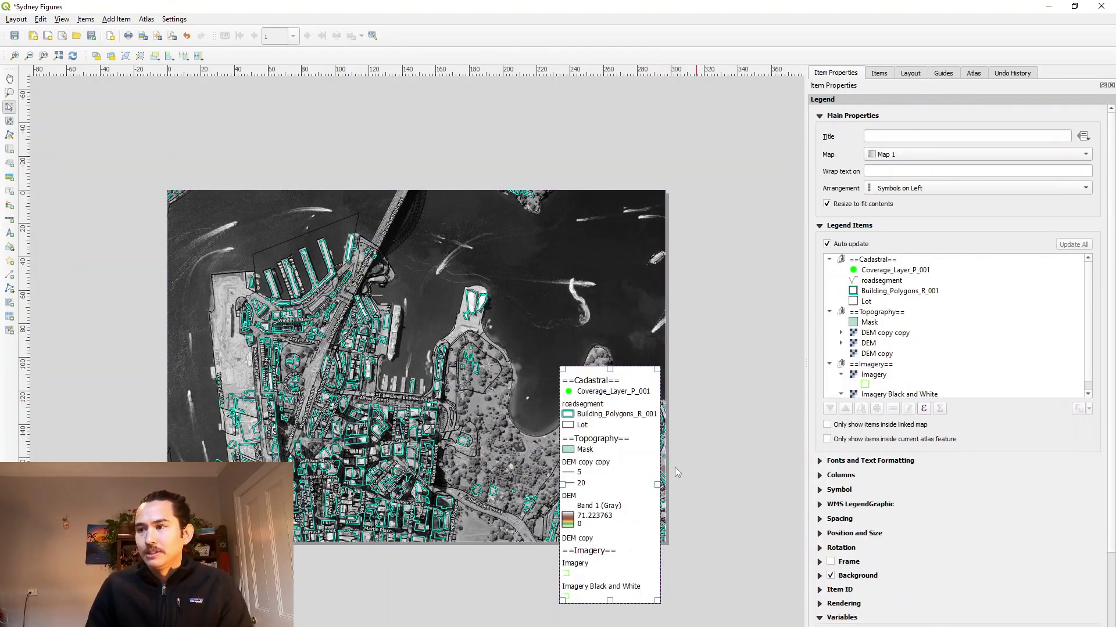
left_click_drag(629, 484, 621, 450)
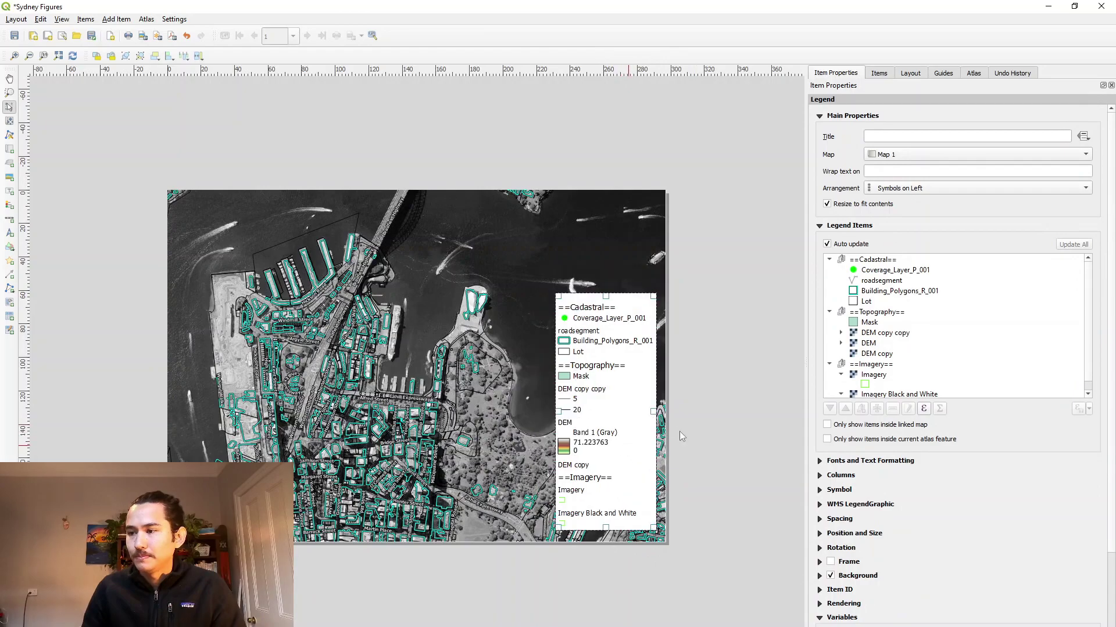
left_click(715, 427)
left_click(487, 260)
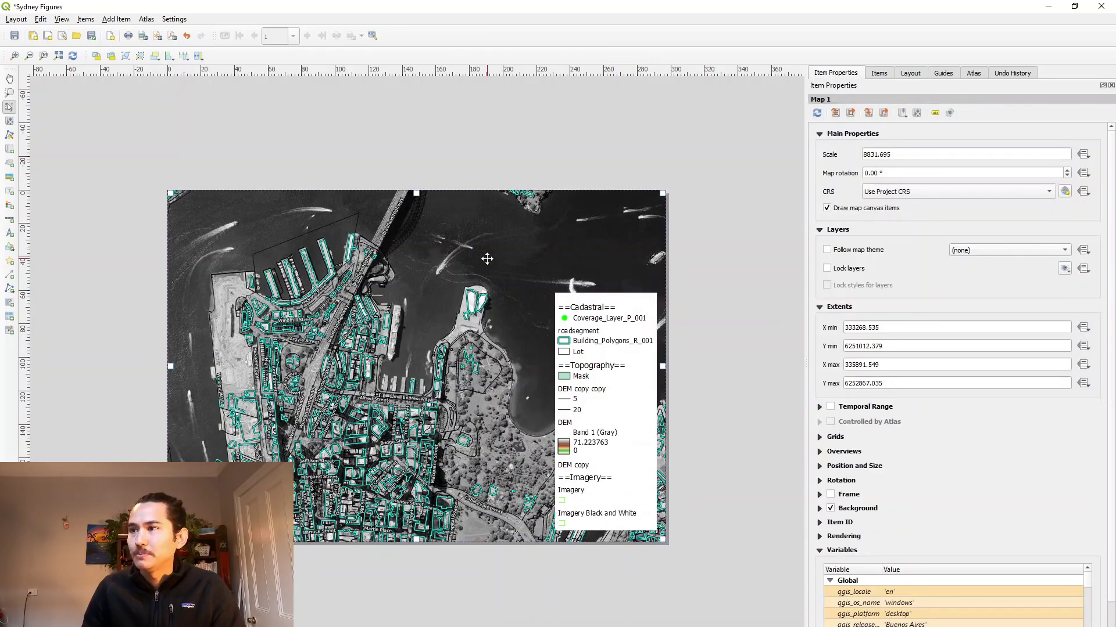
left_click(576, 166)
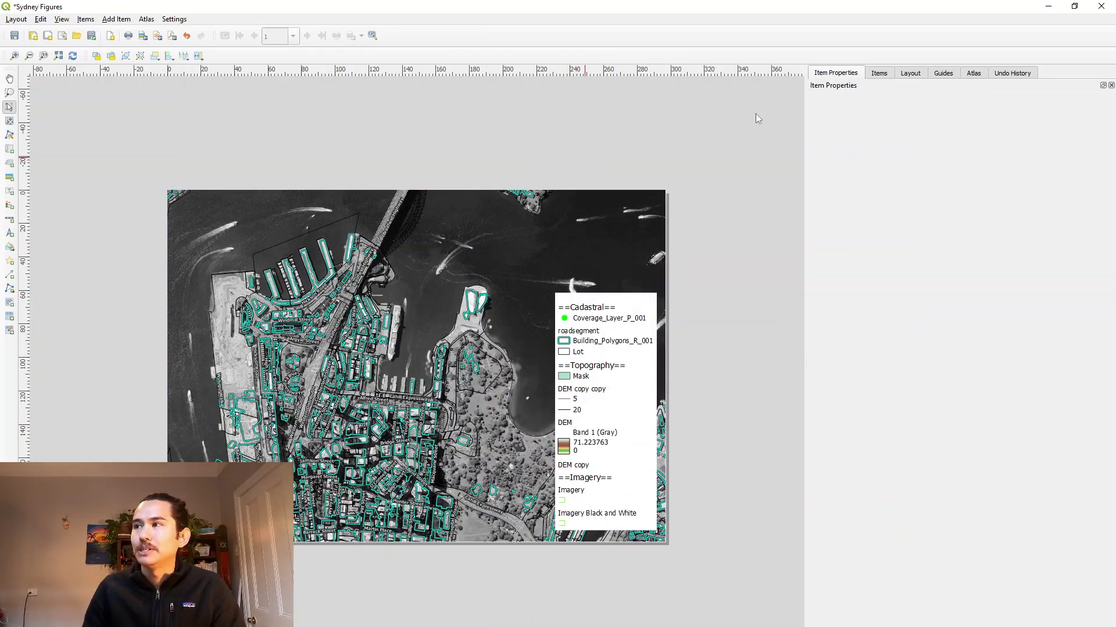
Enable atlas generation on Coverage_Layer_P_001, exporting each page as a separate file
left_click(647, 223)
left_click(974, 73)
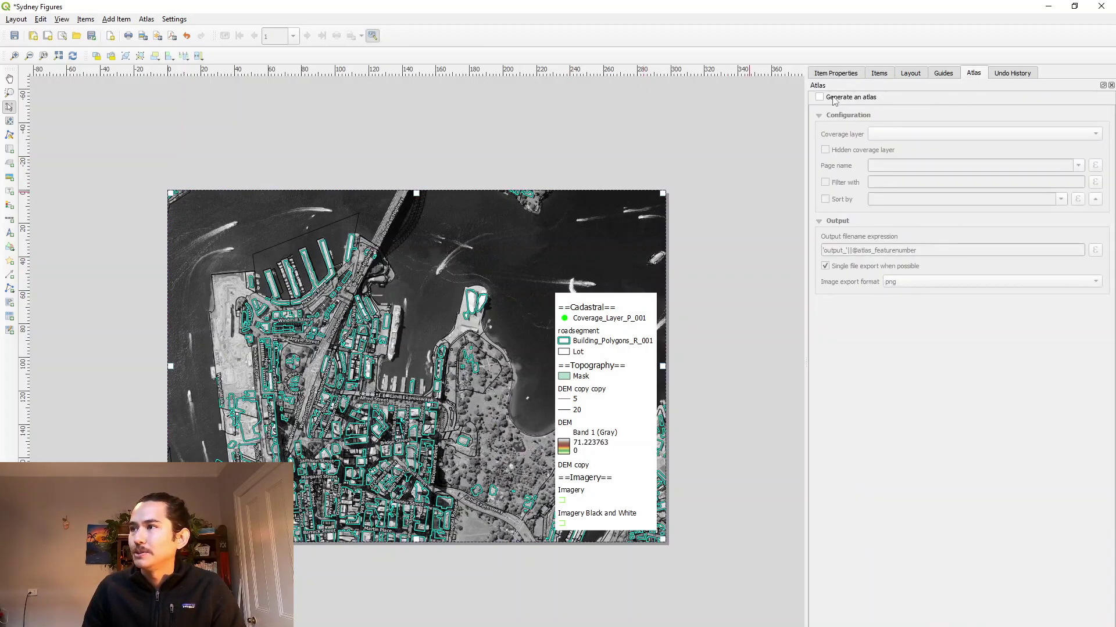
left_click(835, 99)
left_click(898, 135)
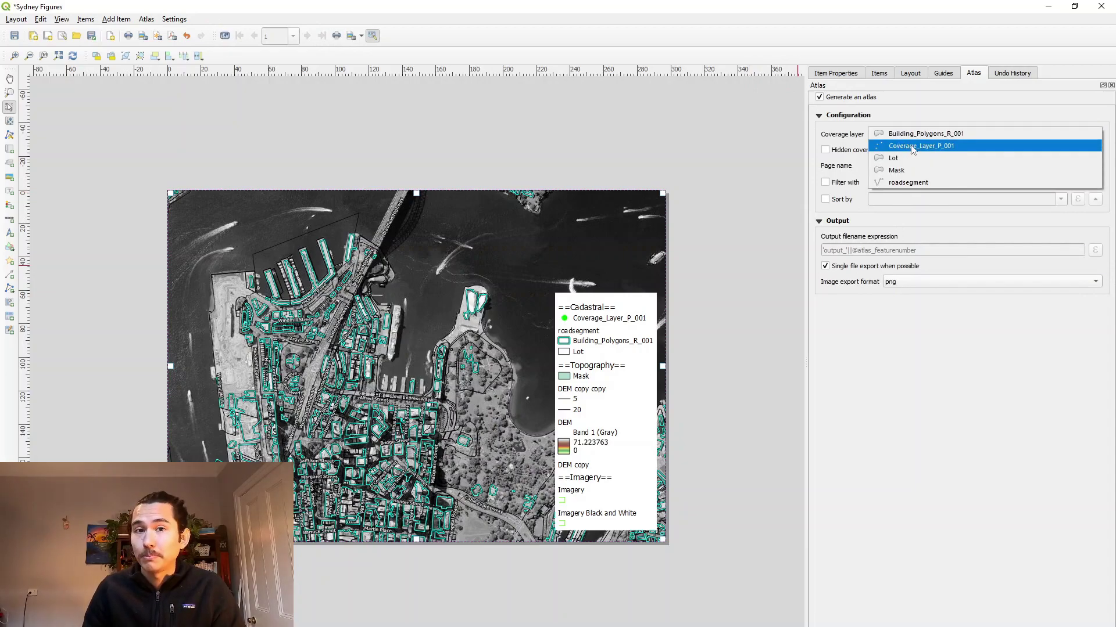
left_click(913, 147)
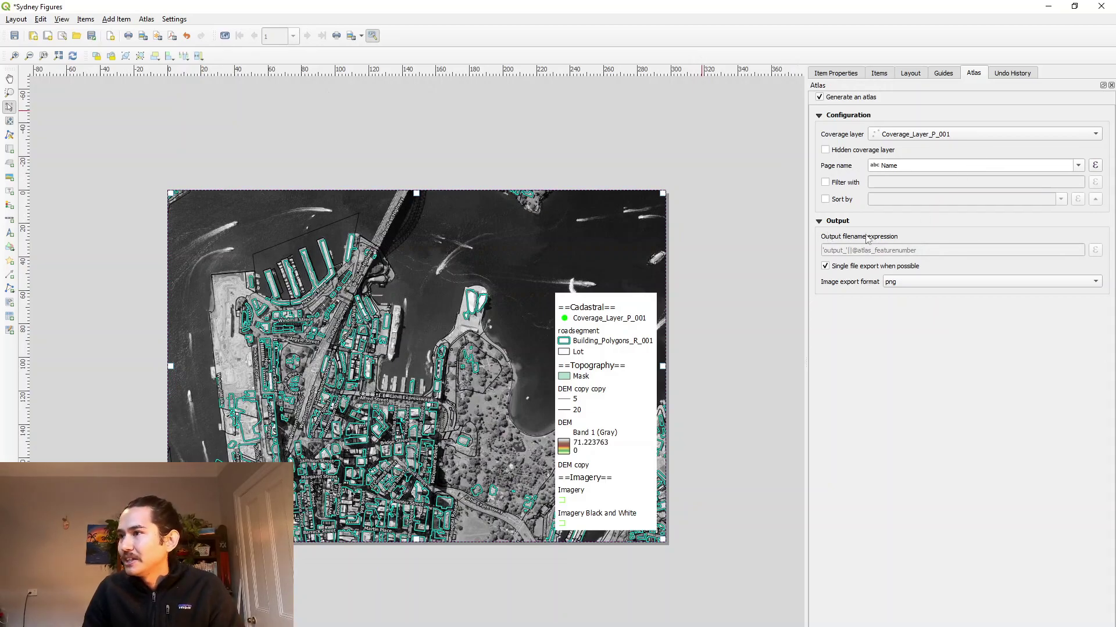
left_click(878, 268)
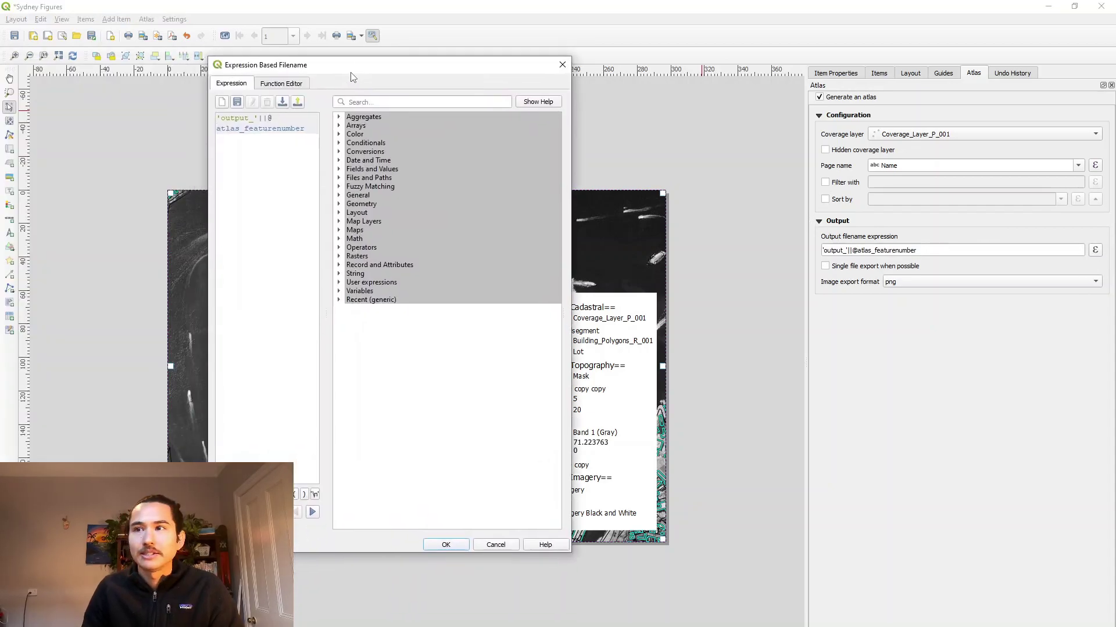
Replace the atlas filename expression with the Export_Nam field
left_click(338, 169)
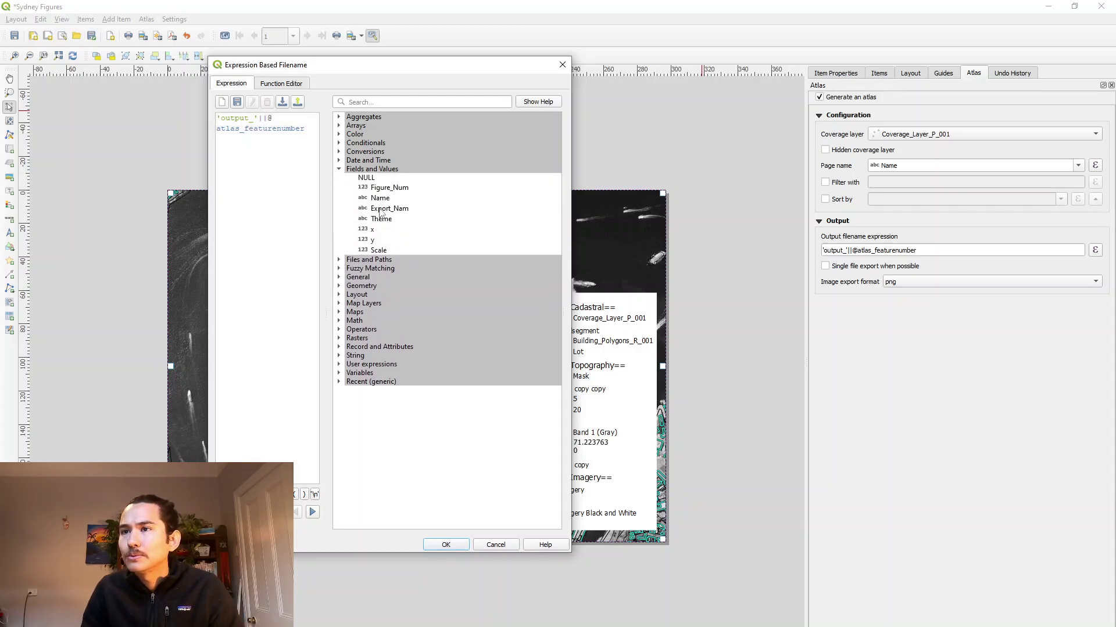
left_click(389, 208)
left_click(296, 125)
left_click_drag(296, 125, 216, 118)
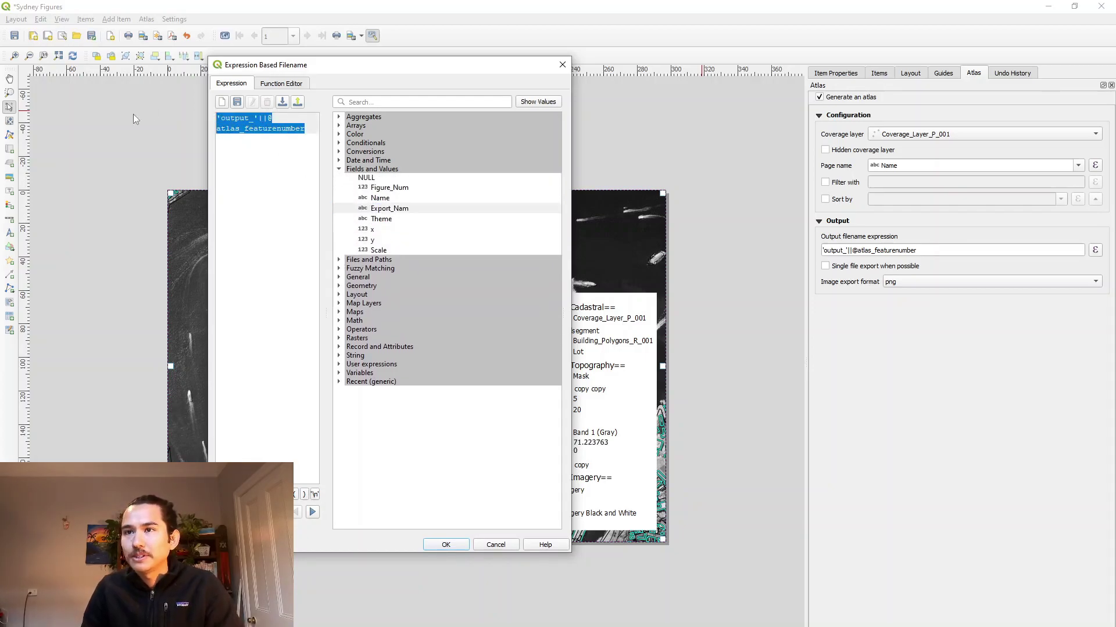
key("BackSpace")
double_click(401, 209)
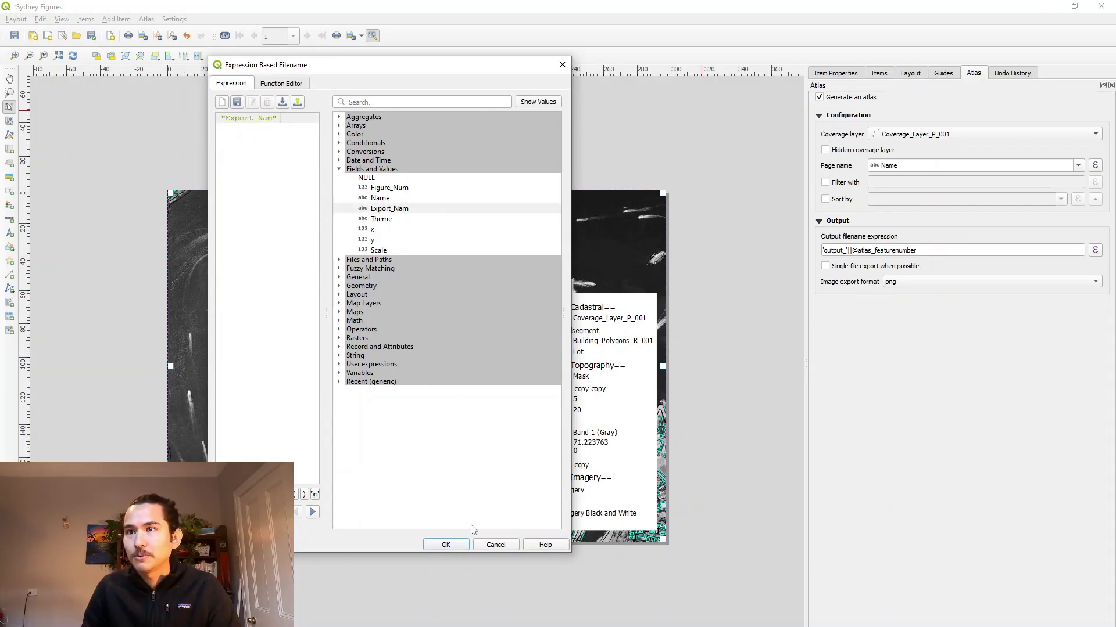
left_click(445, 544)
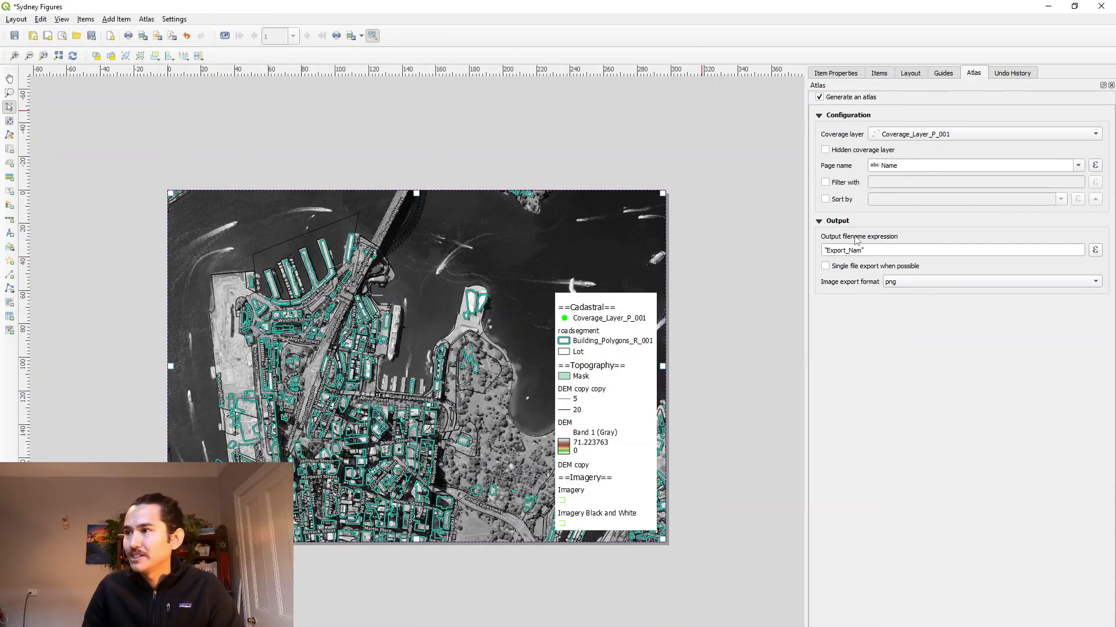
left_click(753, 234)
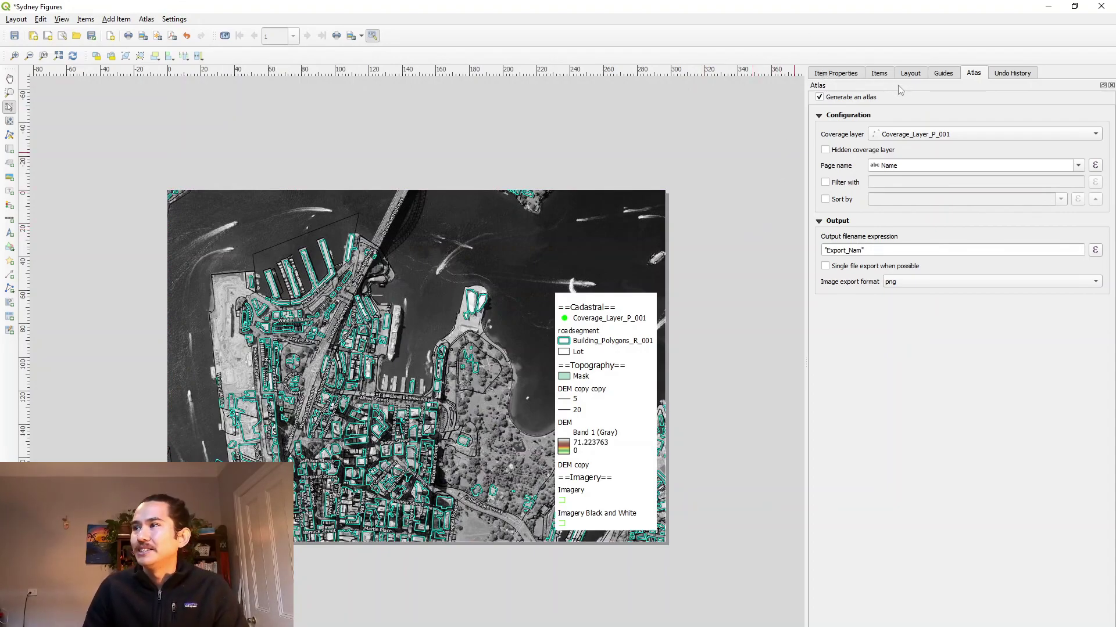
Preview the atlas, stepping to the Topography page and back to Aerial Imagery
left_click(225, 36)
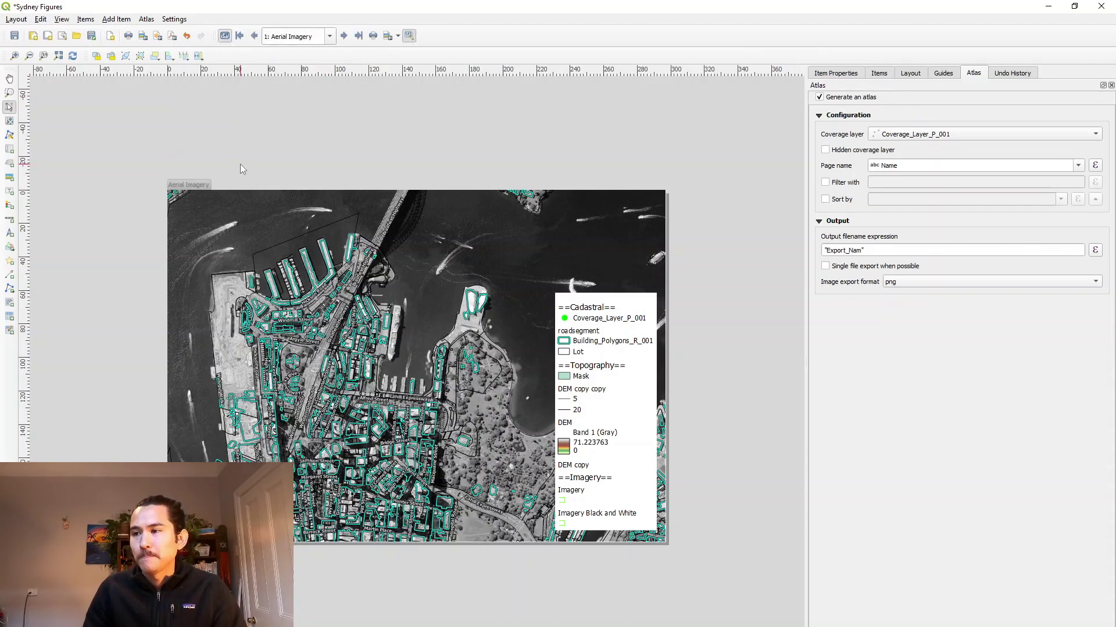
left_click(344, 36)
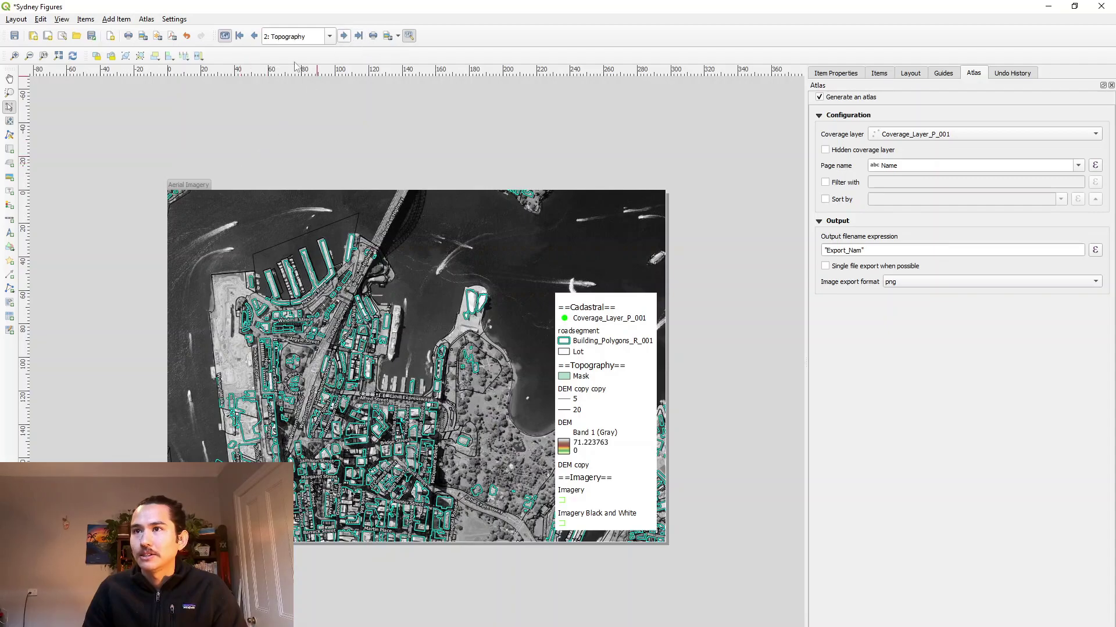
left_click(254, 36)
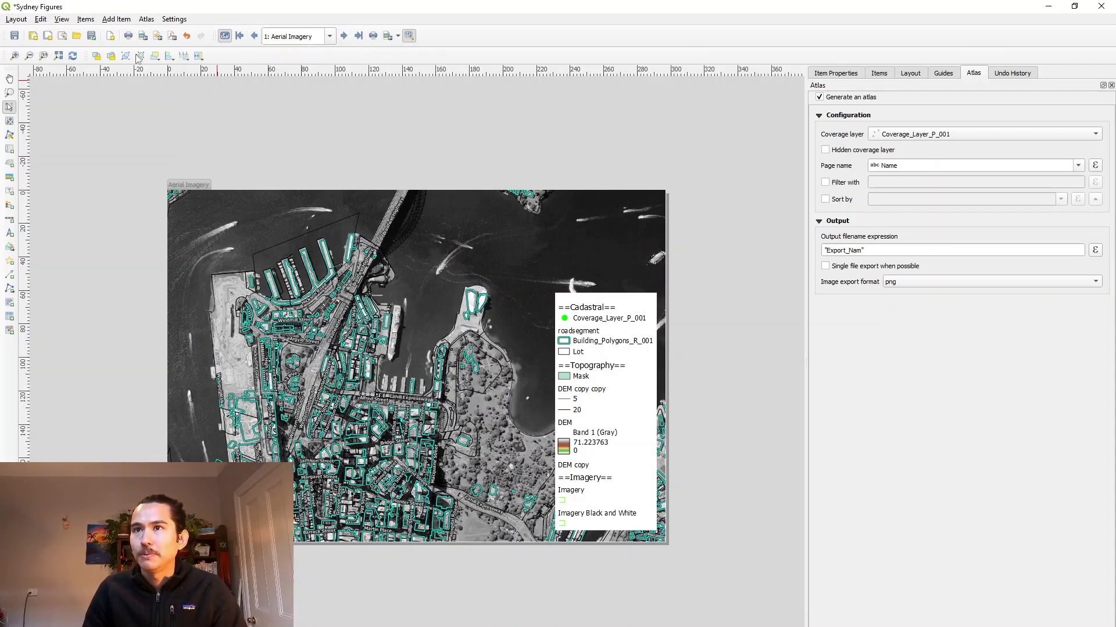
Reopen the Sydney Figures layout and step through to Sydney's Buildings and back to Aerial Imagery
left_click(1101, 7)
double_click(264, 165)
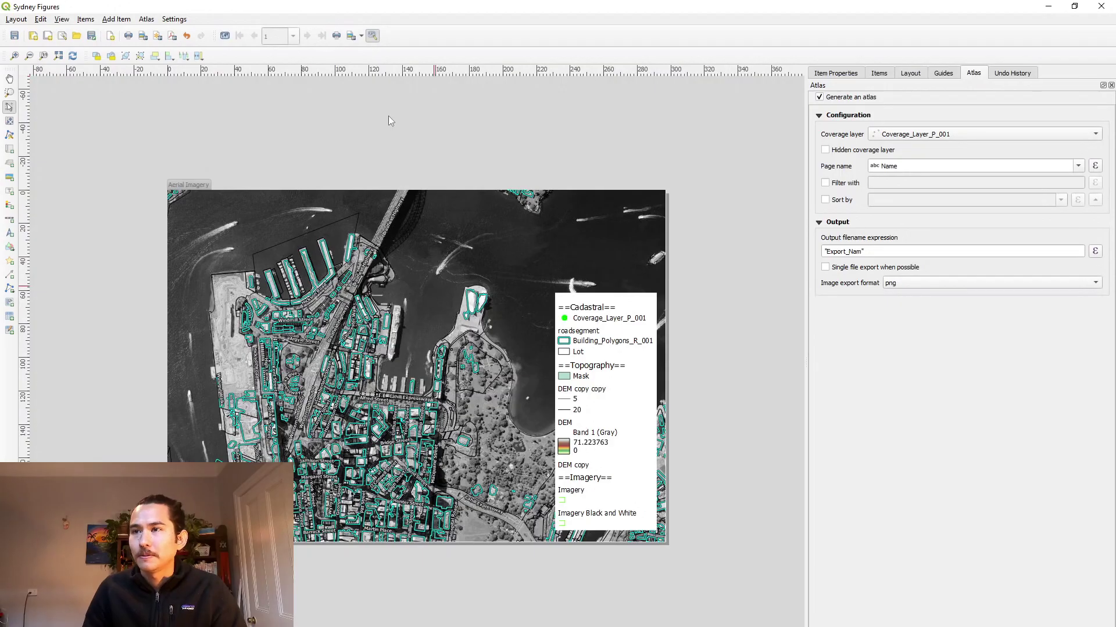
left_click(224, 36)
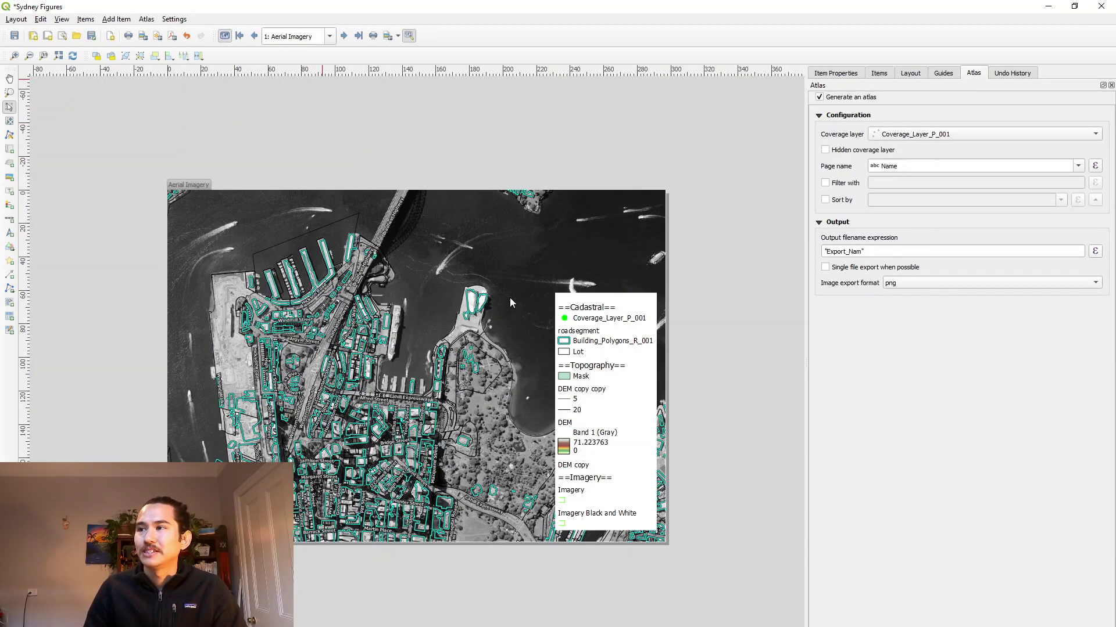
left_click(344, 36)
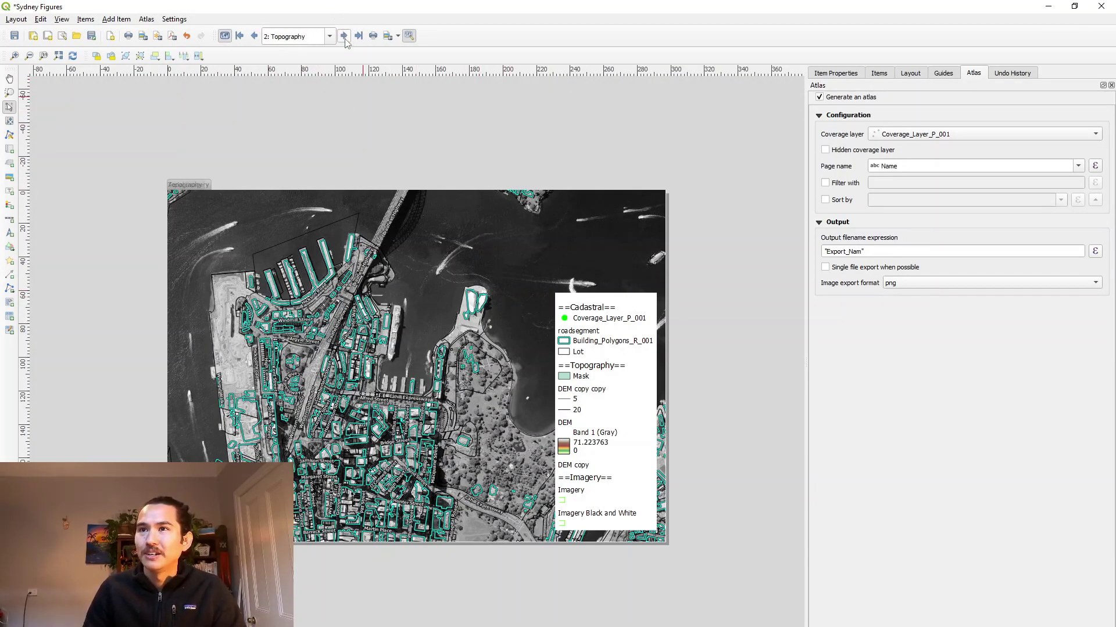
left_click(344, 36)
left_click(255, 37)
left_click(254, 36)
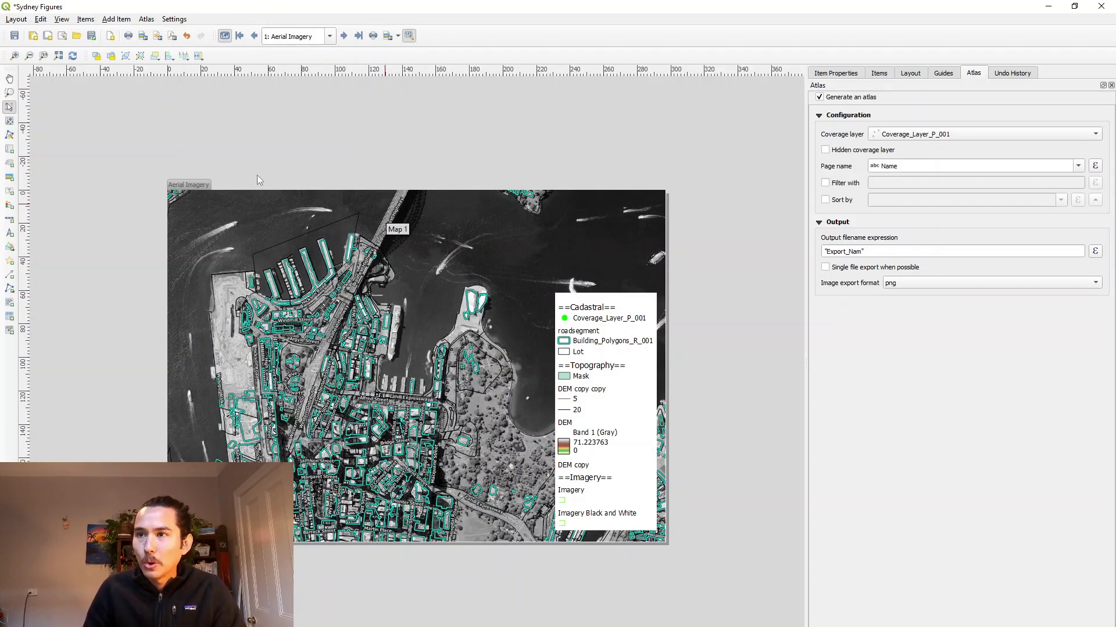
left_click(253, 232)
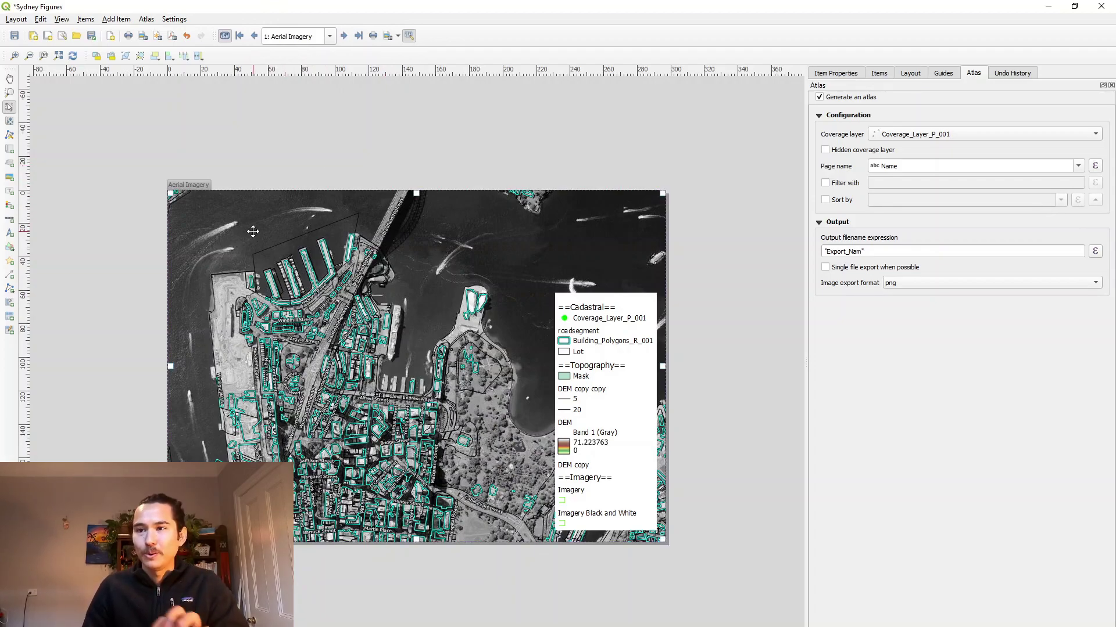
Set the map theme's data-defined override to the string field Theme
left_click(834, 74)
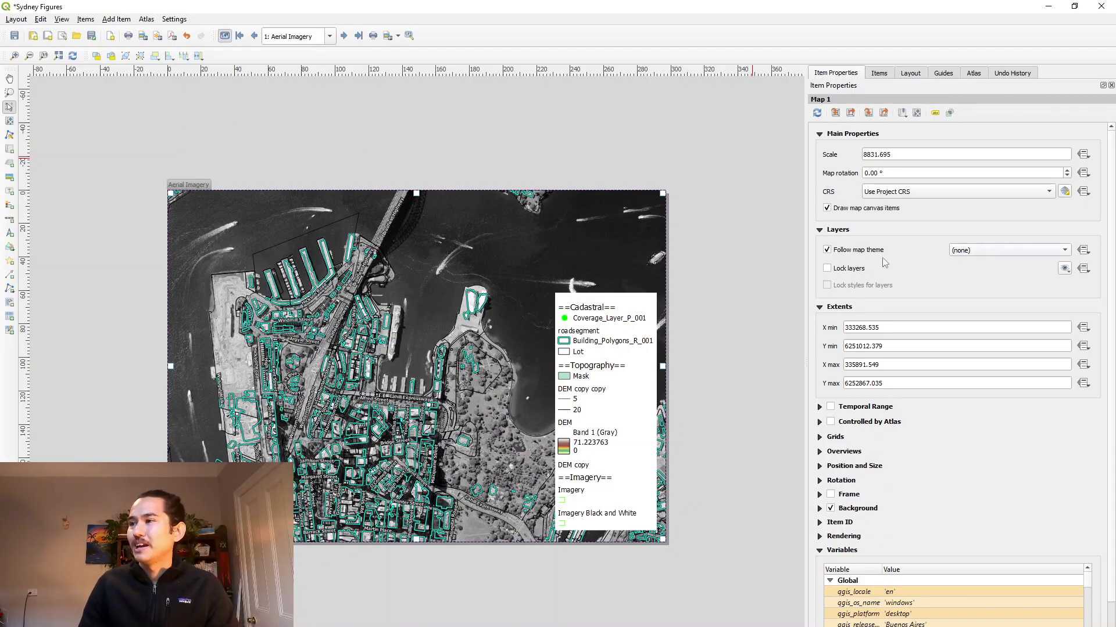
left_click(993, 254)
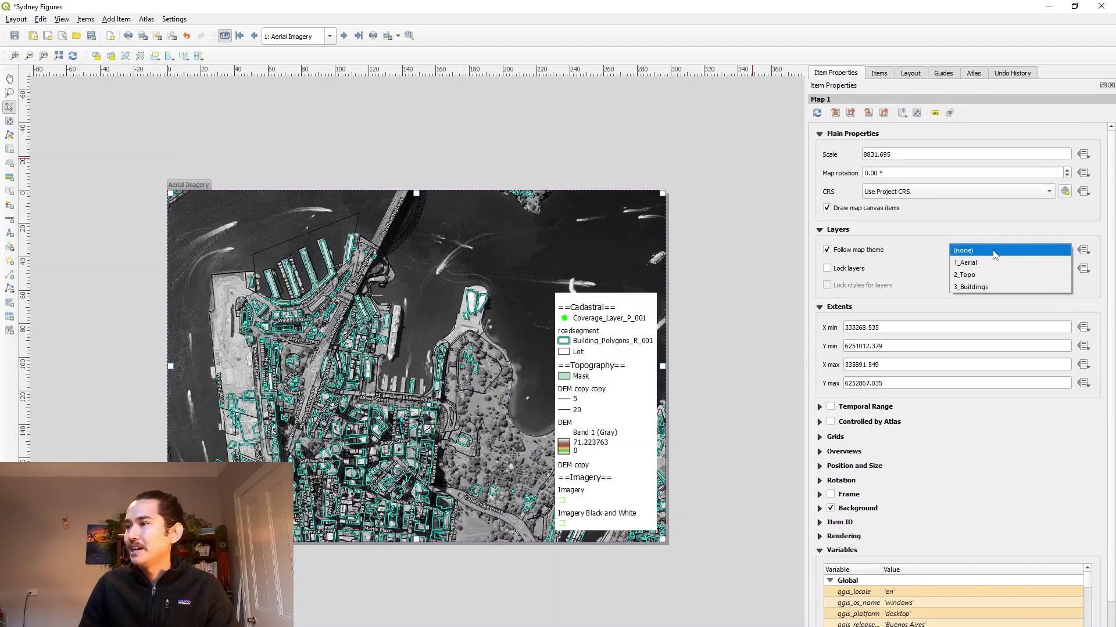
left_click(993, 253)
left_click(1084, 250)
mouse_move(1055, 338)
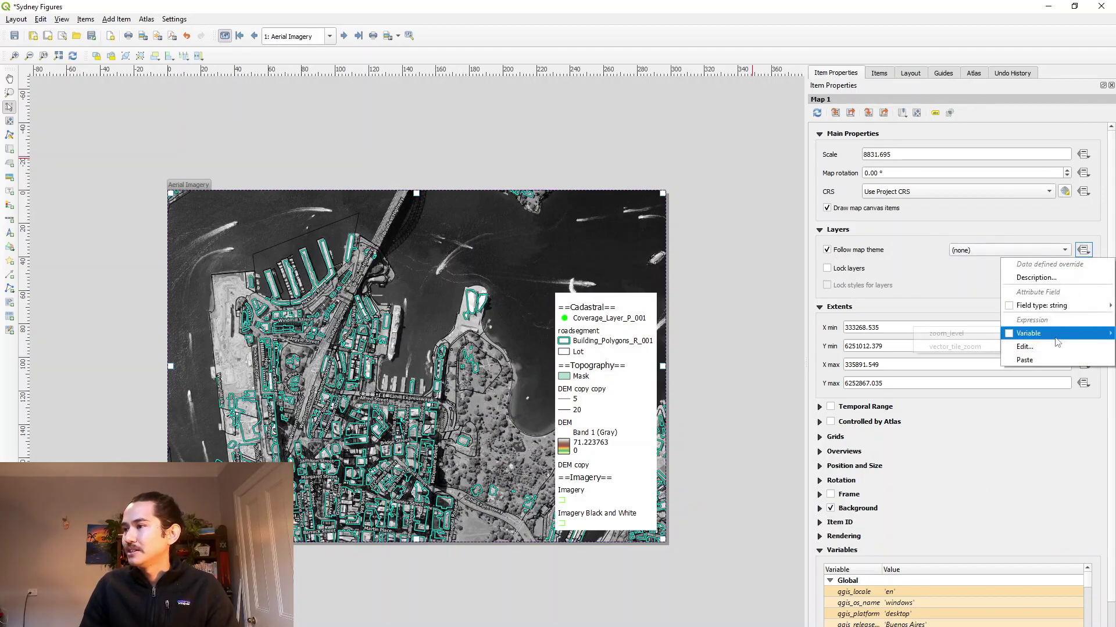
mouse_move(1061, 309)
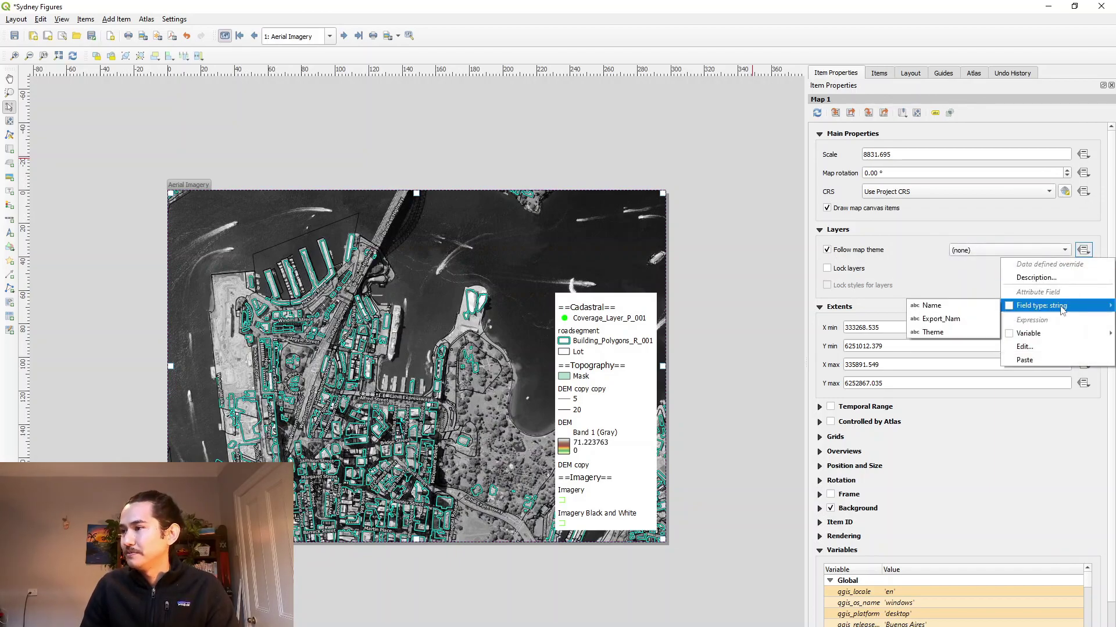
left_click(941, 335)
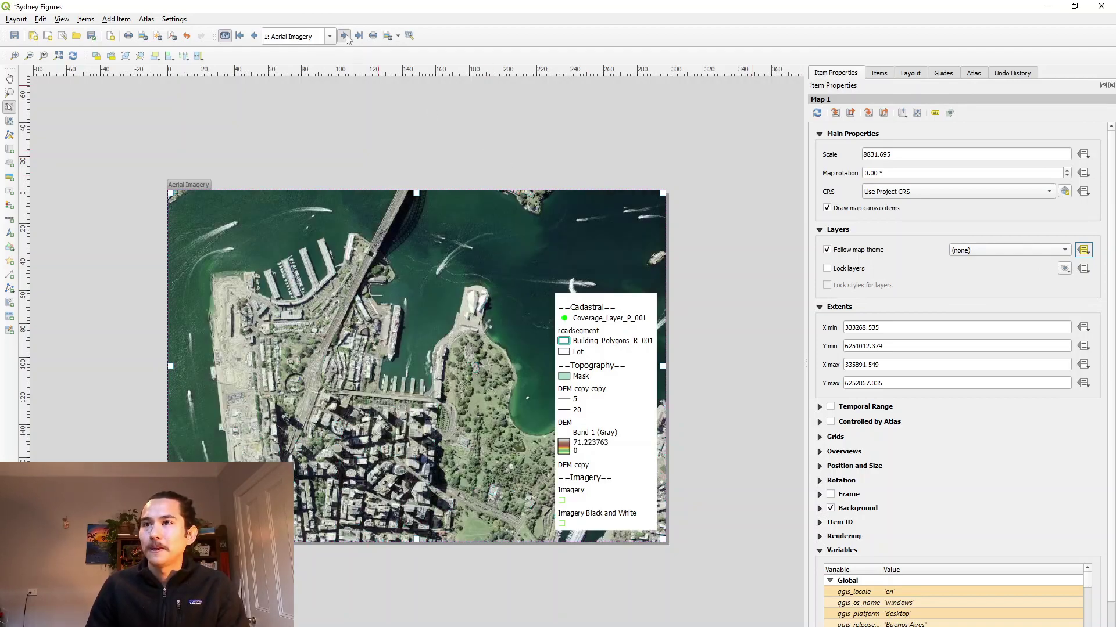
Step through the atlas pages to check the Topography page's theme
left_click(343, 35)
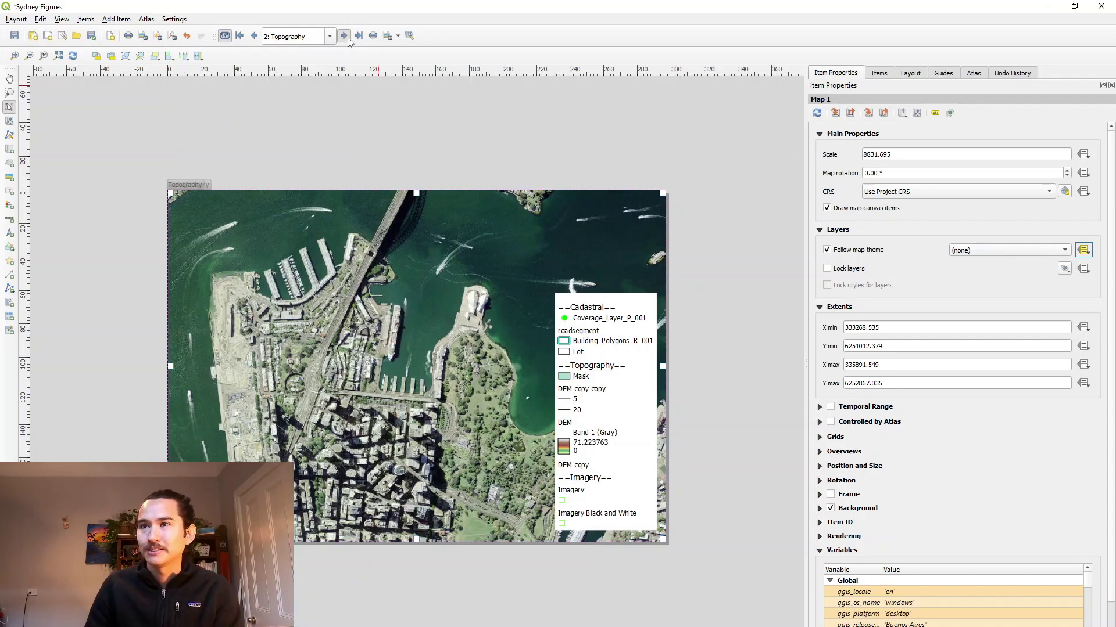
scroll(264, 37, "down", 1)
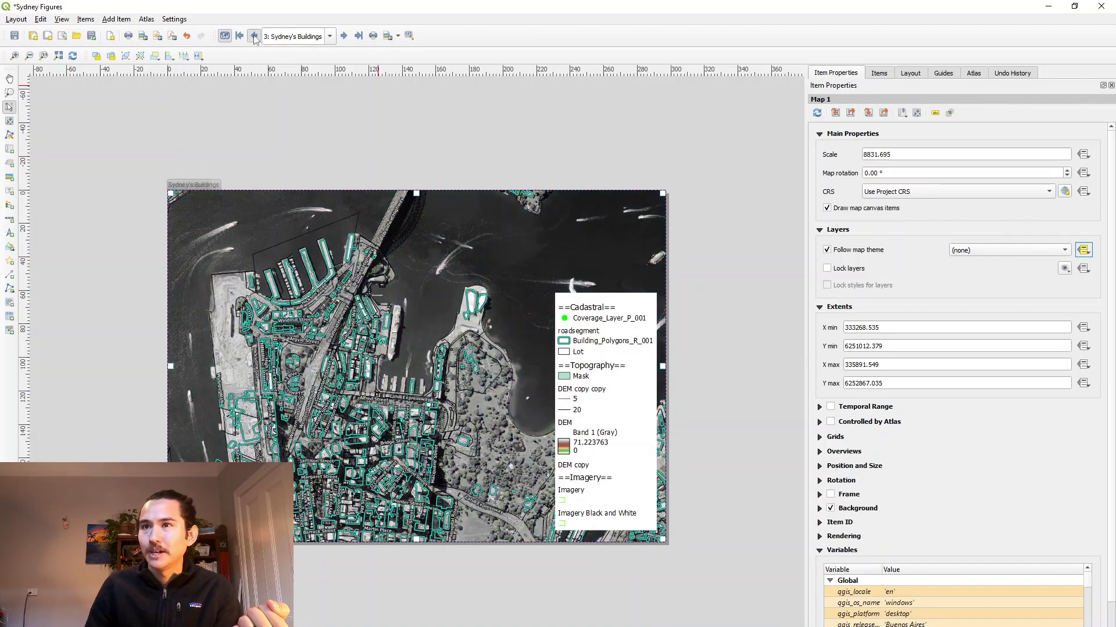
left_click(254, 37)
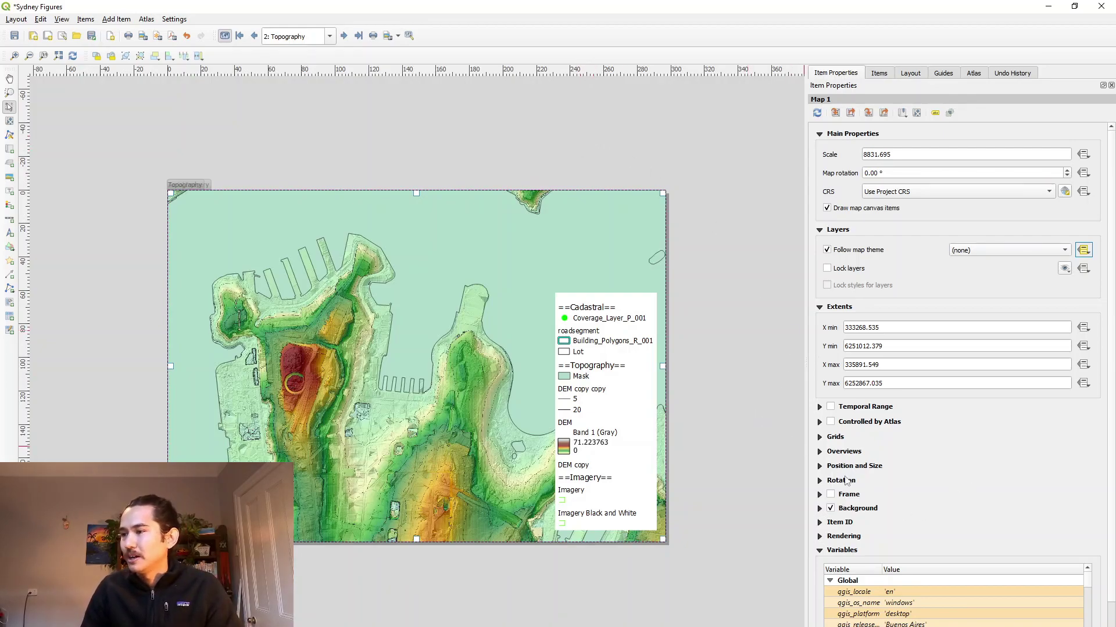
Set the map scale's data-defined override to the Scale field, showing Topography at 1:5000
left_click(818, 467)
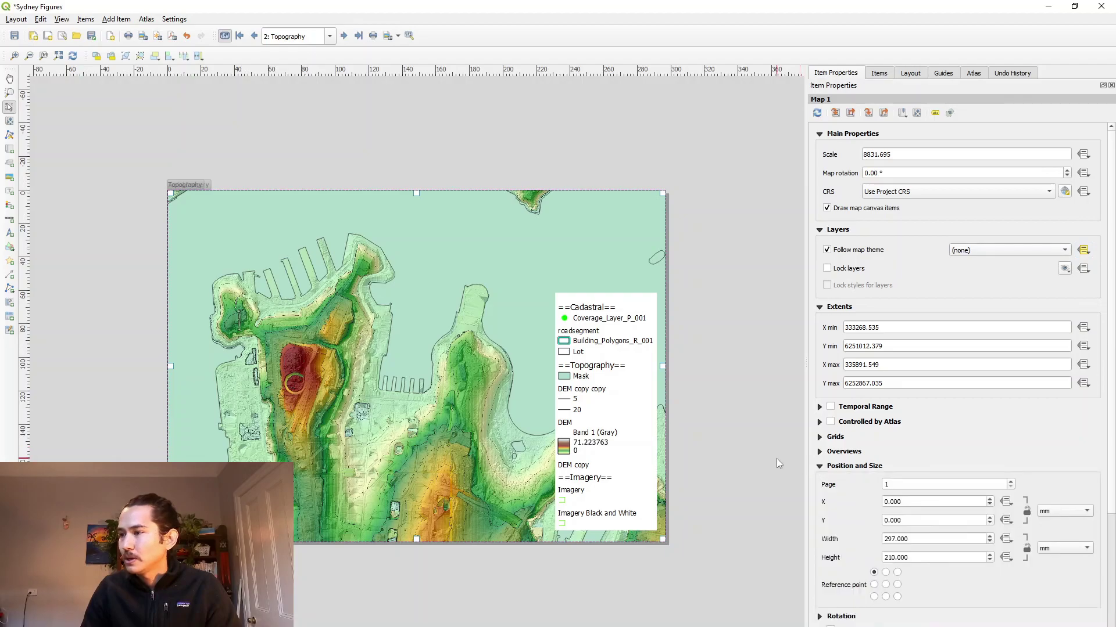
key("ctrl+minus")
key("ctrl+plus")
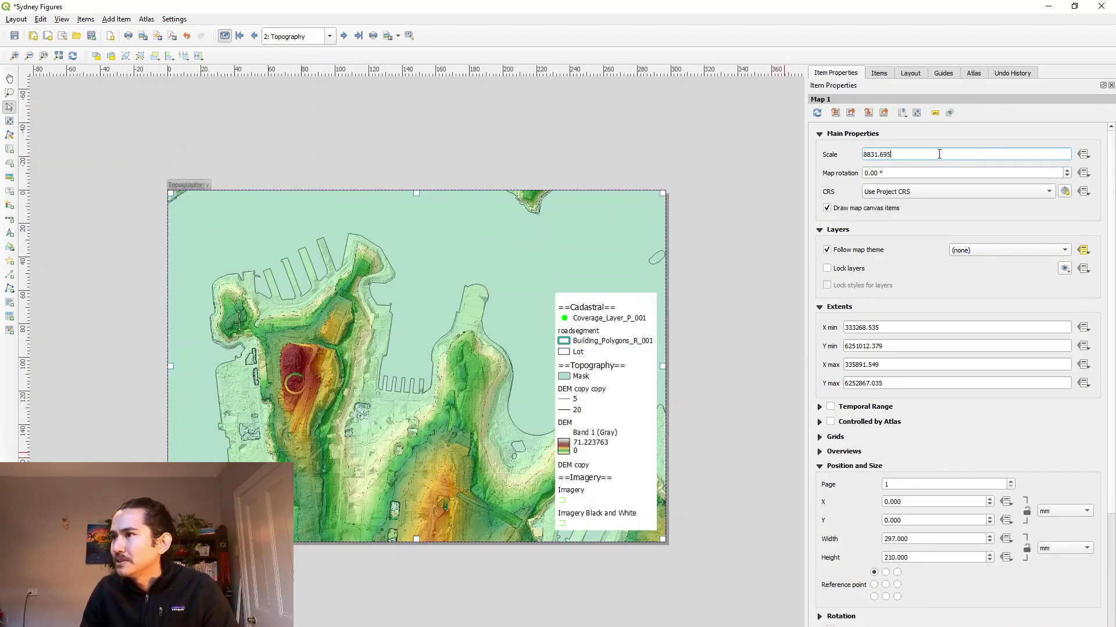
left_click_drag(941, 154, 859, 156)
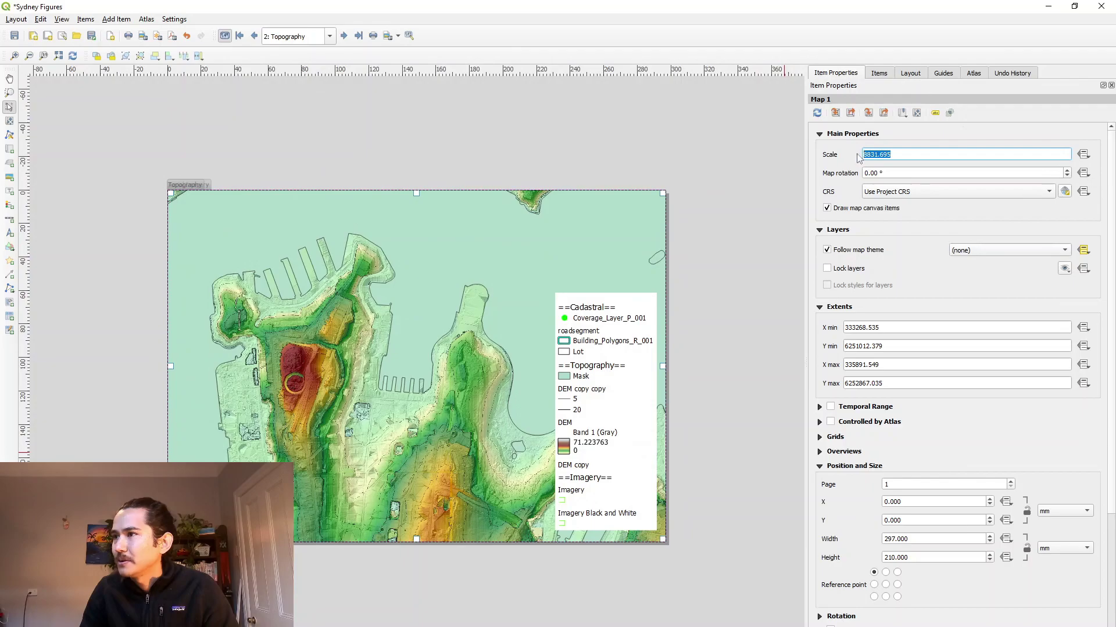
left_click(1083, 154)
mouse_move(1064, 209)
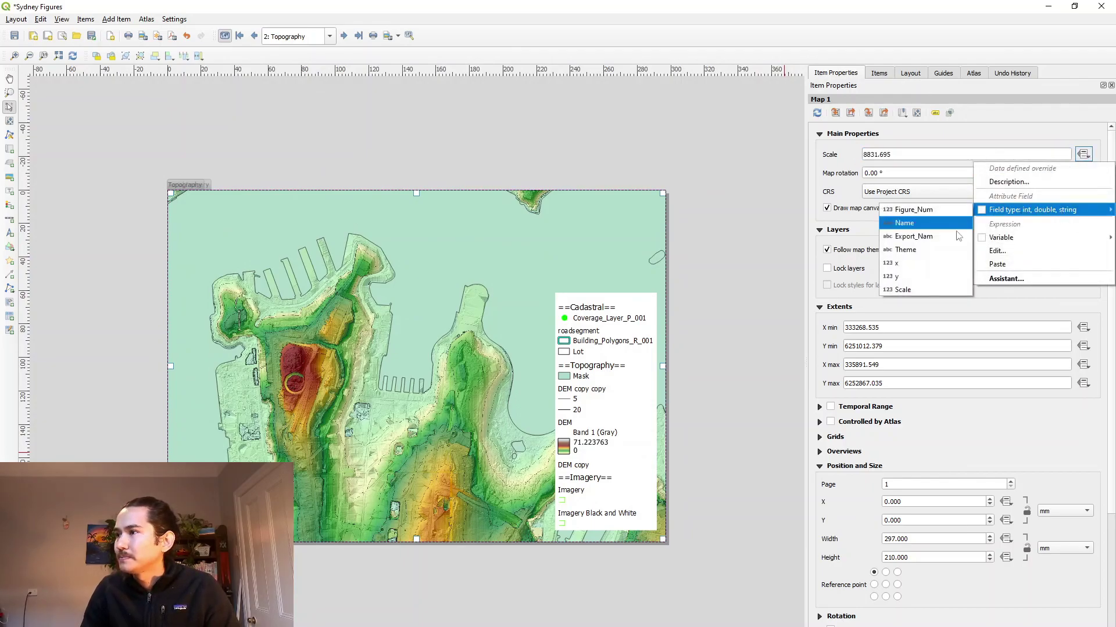
left_click(904, 289)
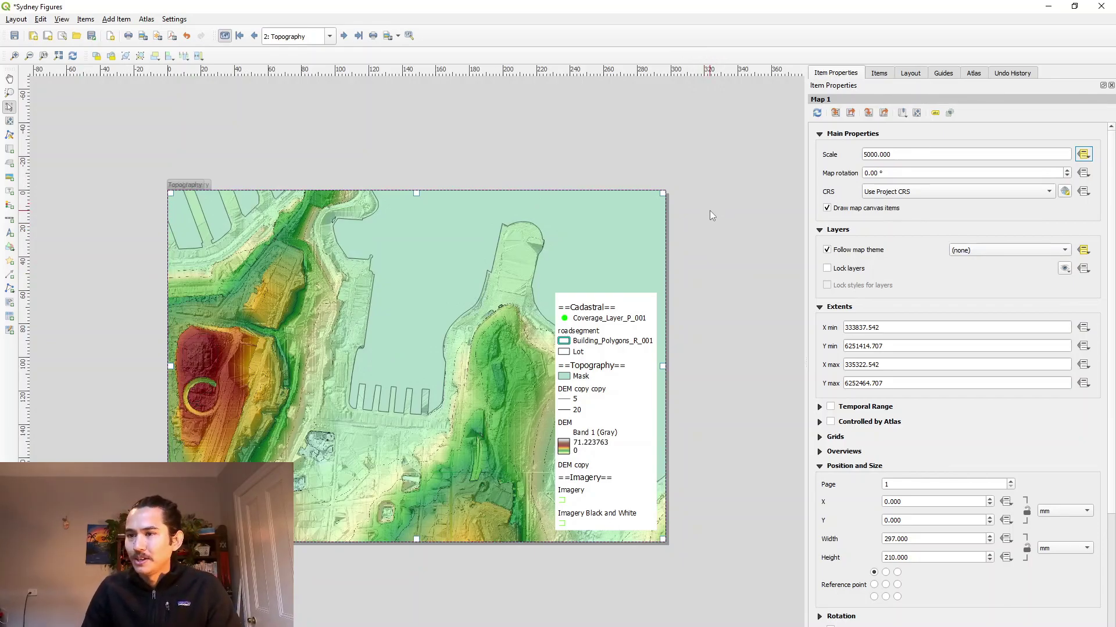
left_click(625, 317)
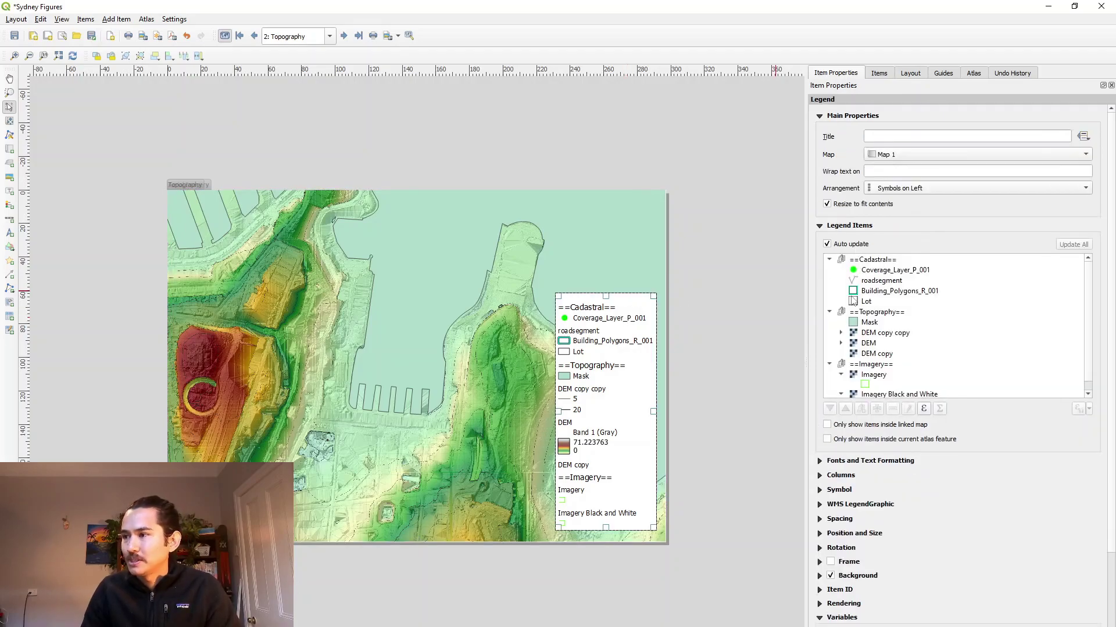
Turn off legend auto update and show only items in the linked map and current atlas feature
left_click(857, 247)
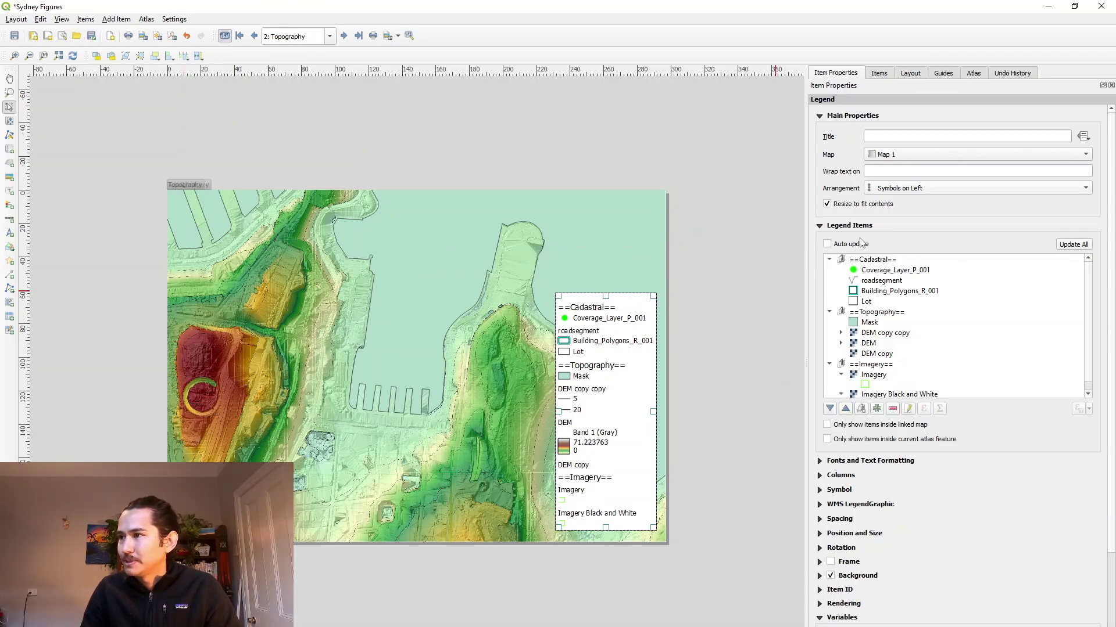
left_click(875, 425)
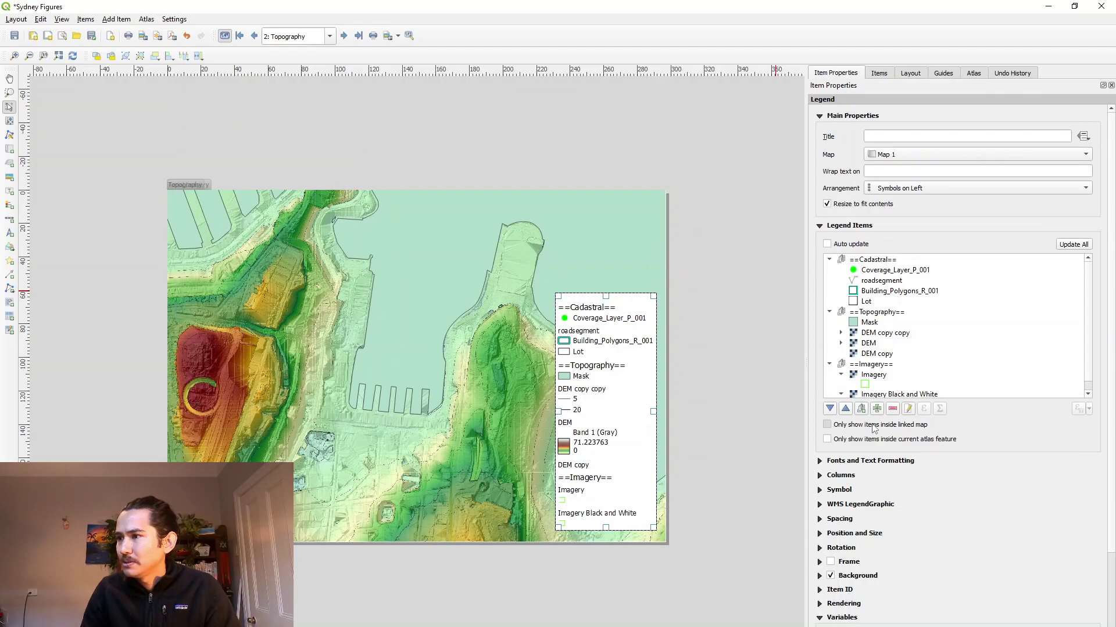
left_click(875, 439)
Remove the unwanted legend entries such as DEM copy copy, leaving the DEM elevation ramp
left_click(877, 260)
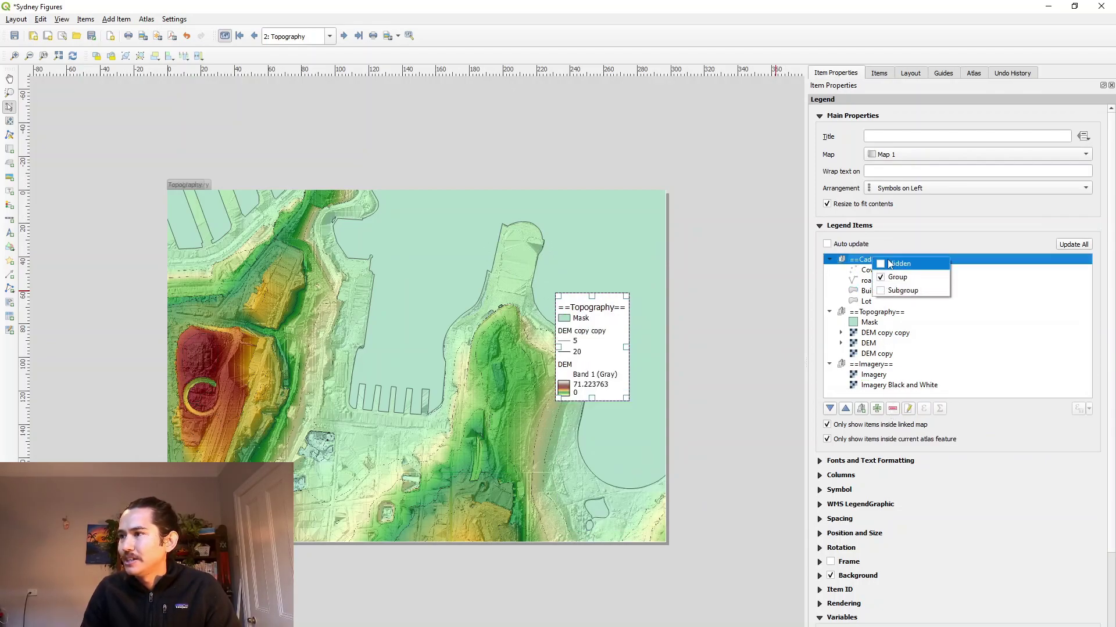
left_click(871, 314)
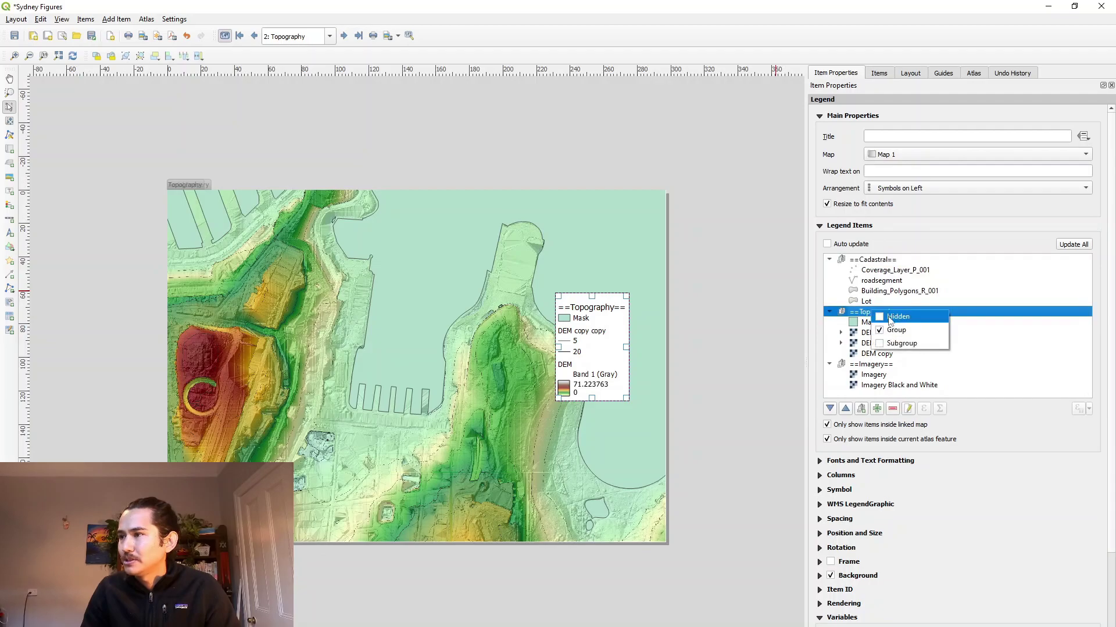
left_click(870, 365)
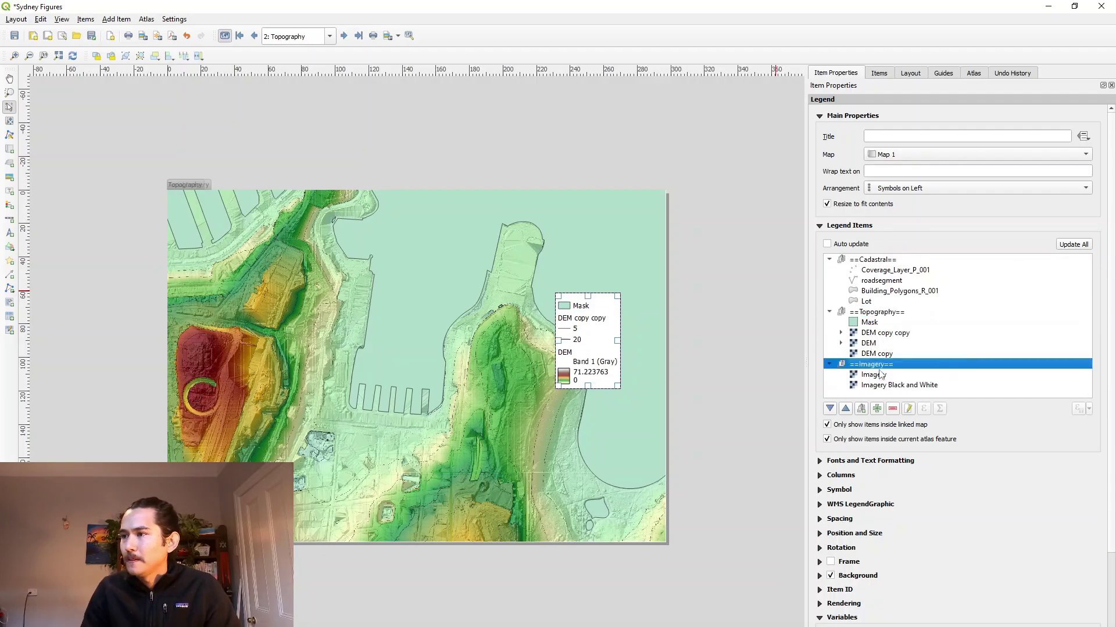
left_click(633, 475)
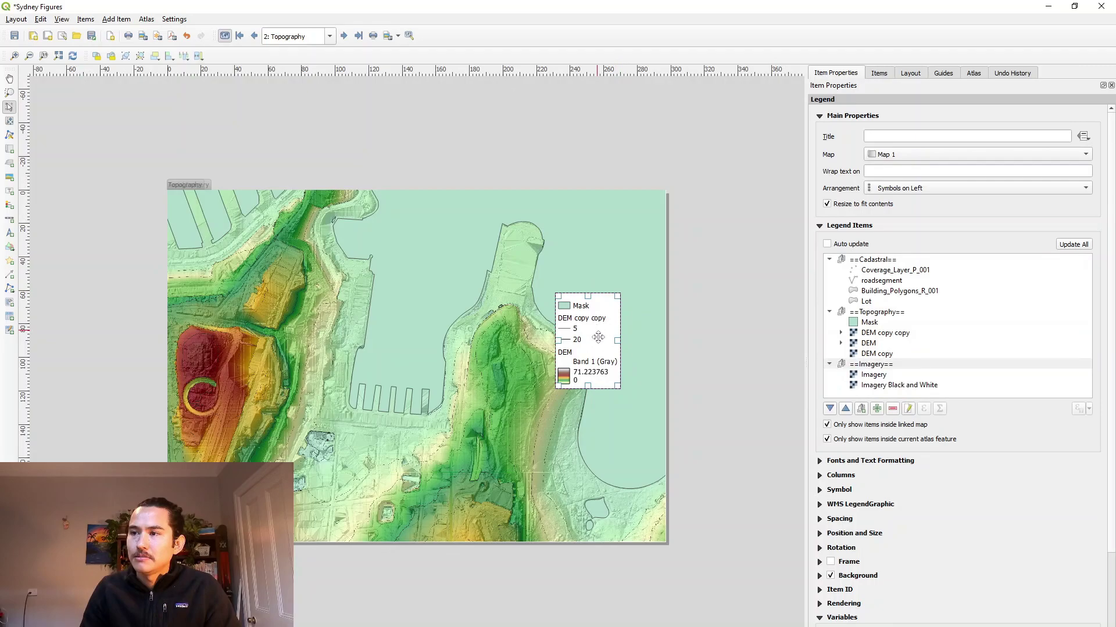
left_click_drag(633, 474, 637, 481)
left_click(871, 335)
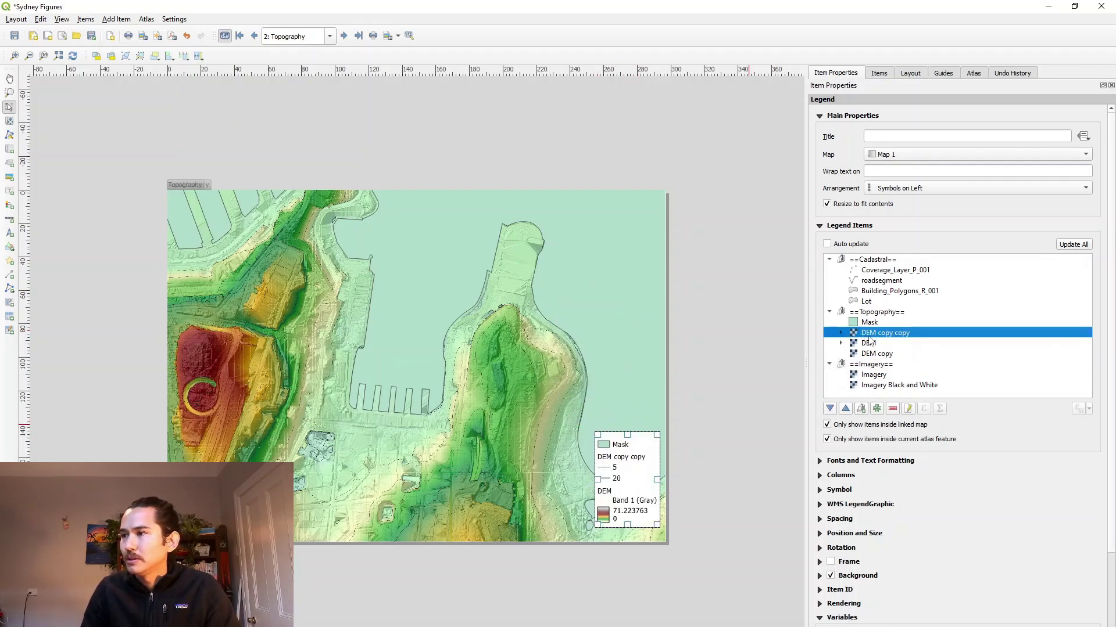
left_click_drag(884, 335, 871, 327)
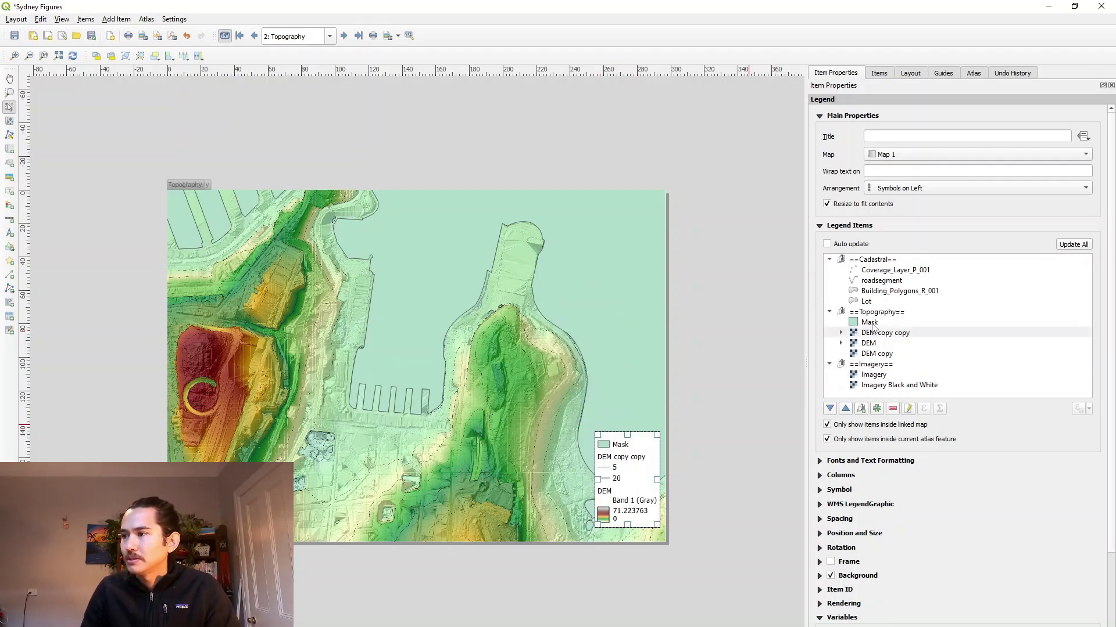
left_click(870, 326)
left_click(893, 408)
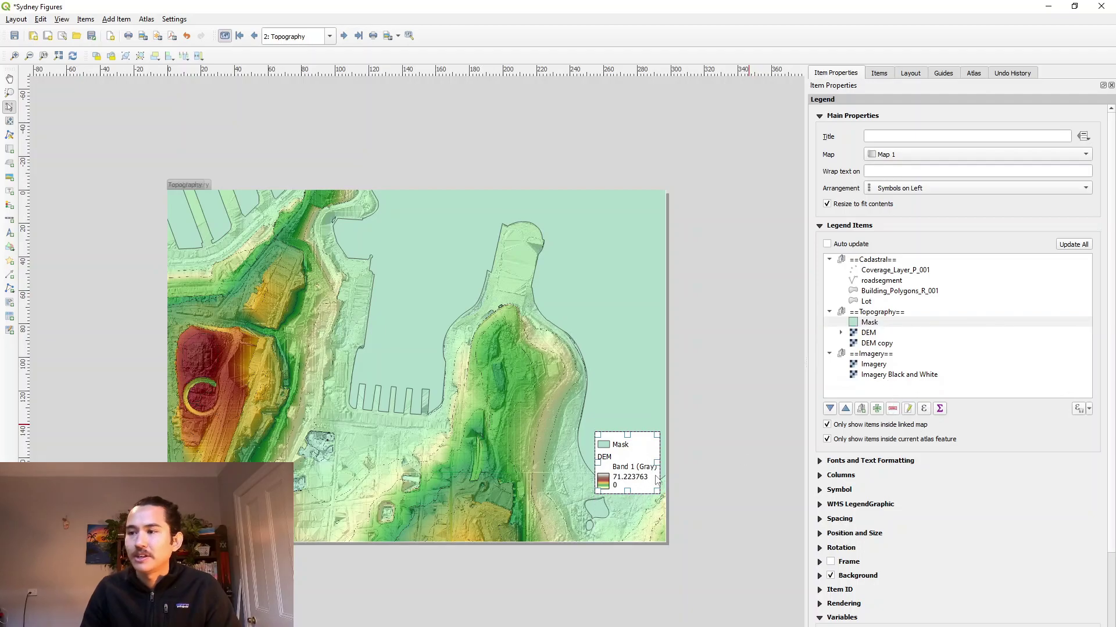
left_click_drag(631, 457, 630, 429)
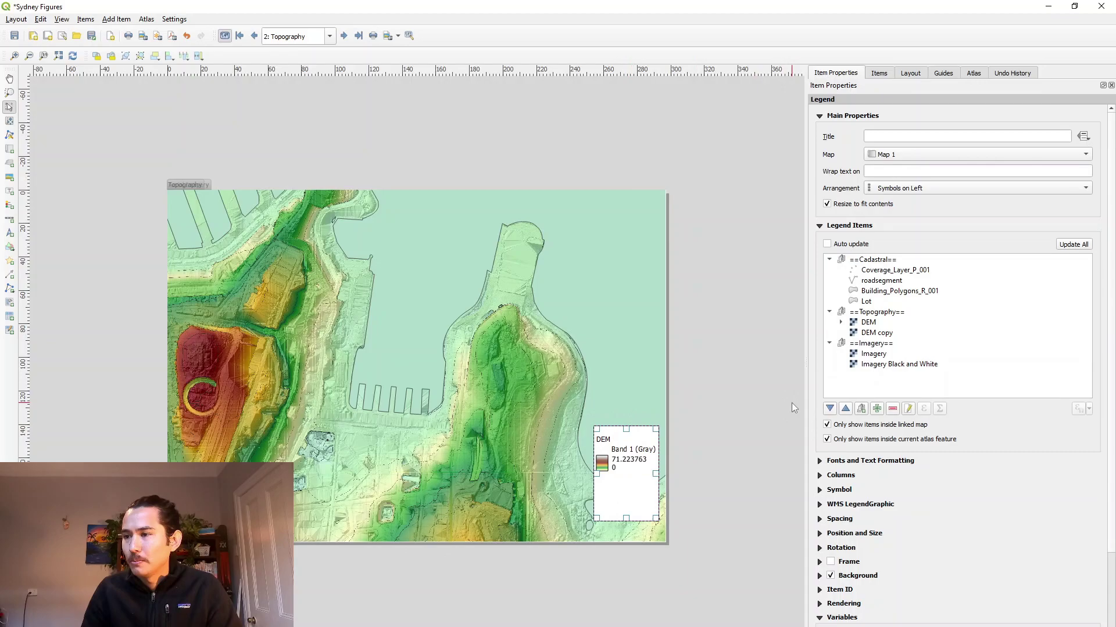
Move the legend off the map to sit beside its right side
left_click(892, 274)
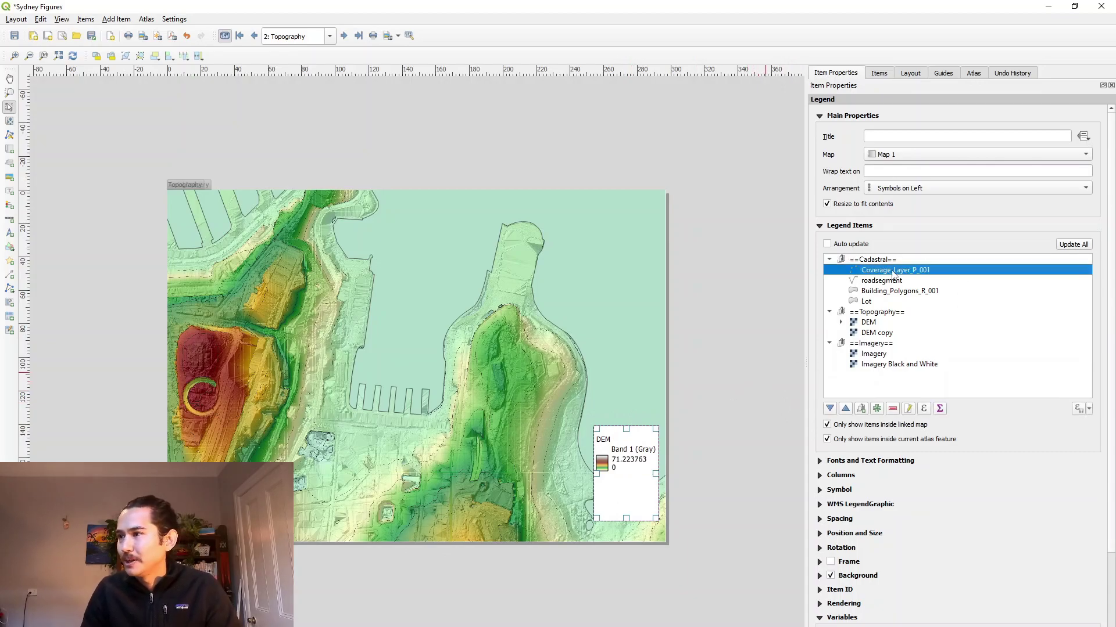
left_click(886, 284)
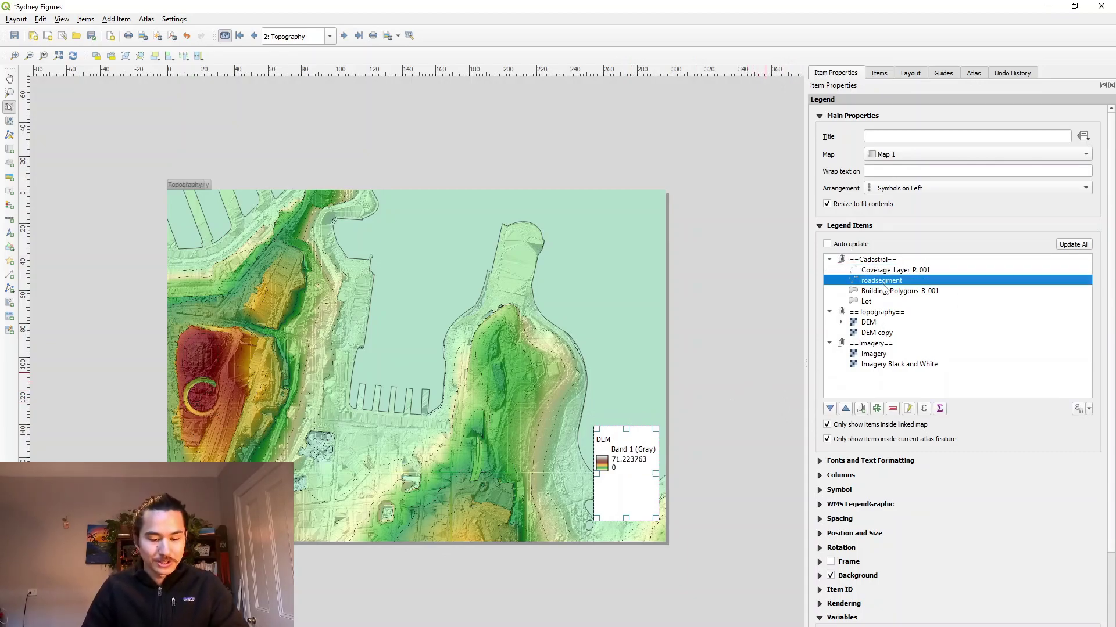
left_click(697, 303)
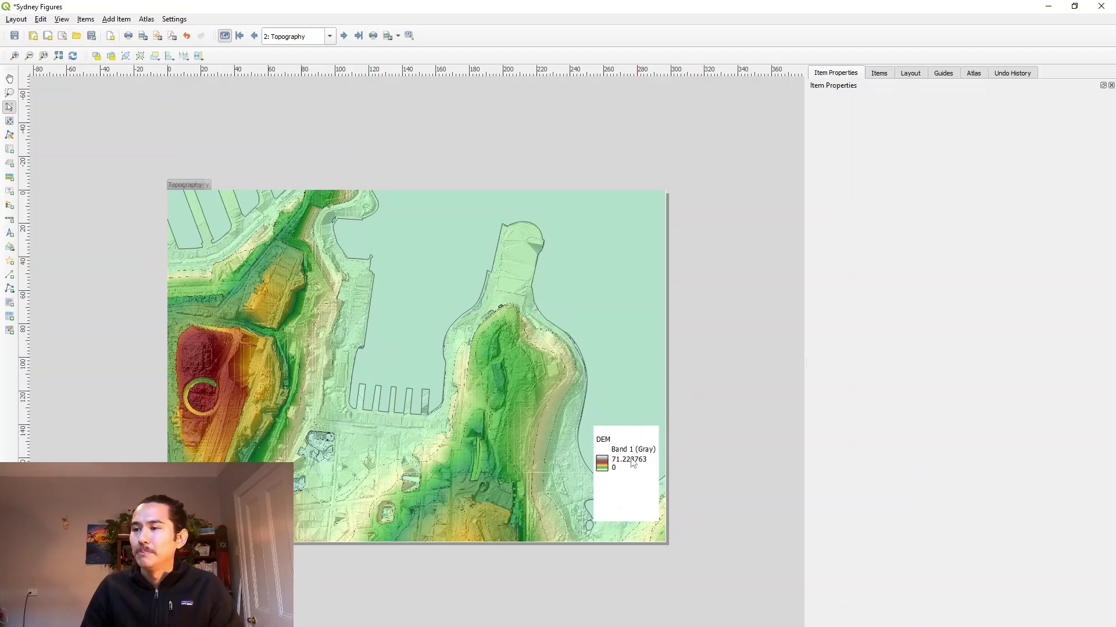
left_click(618, 436)
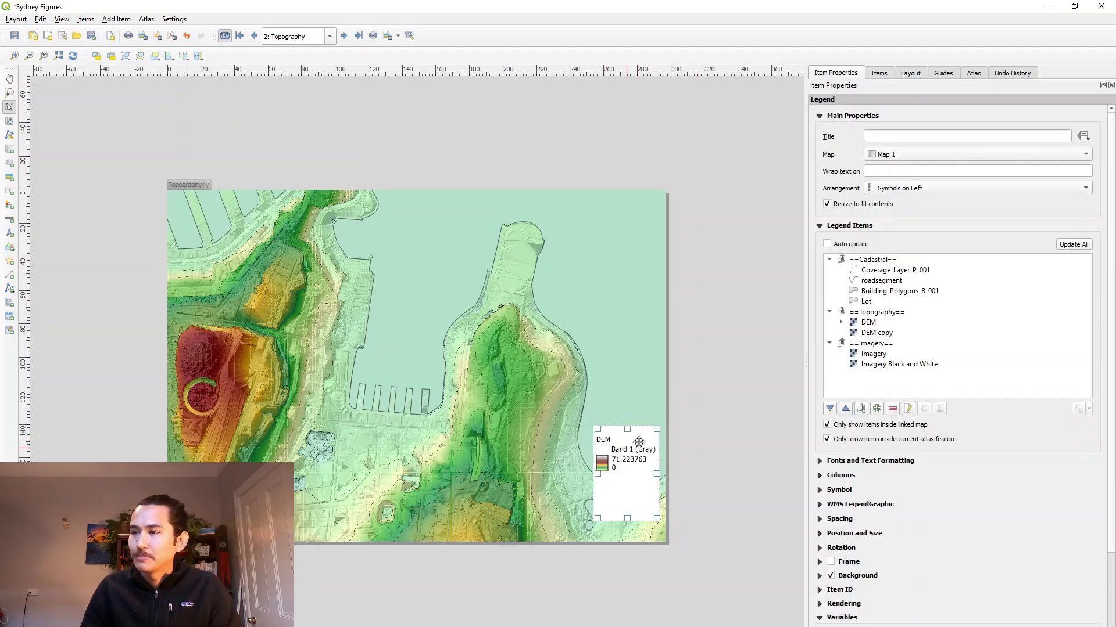
left_click_drag(639, 441, 754, 419)
left_click(705, 261)
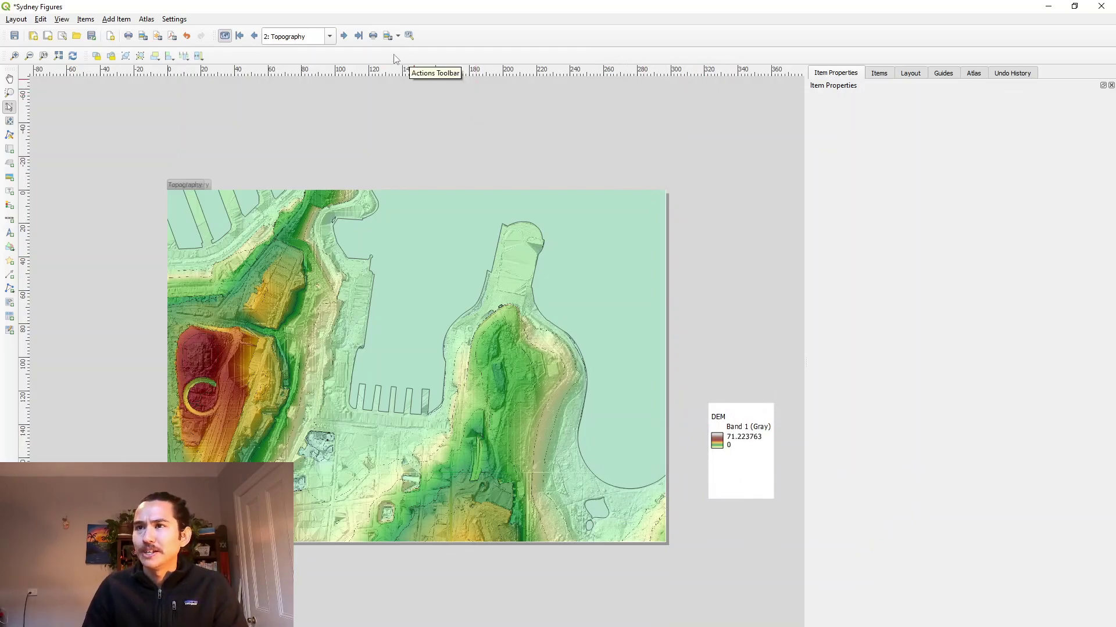
Export the atlas as 300 dpi PNG images into a new folder named Output
left_click(343, 36)
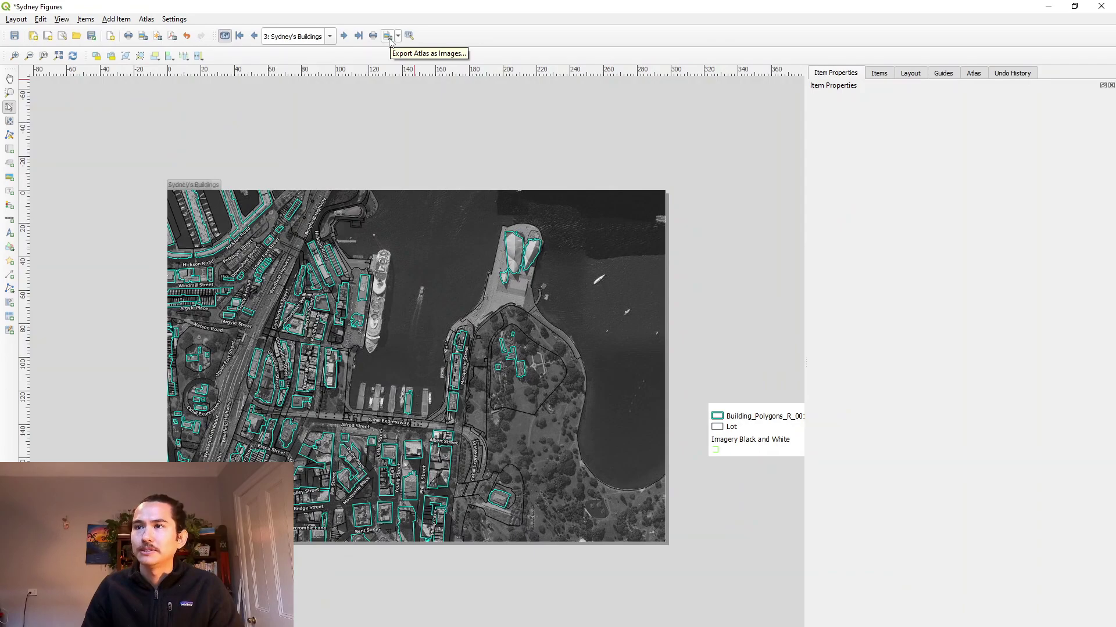
left_click(398, 36)
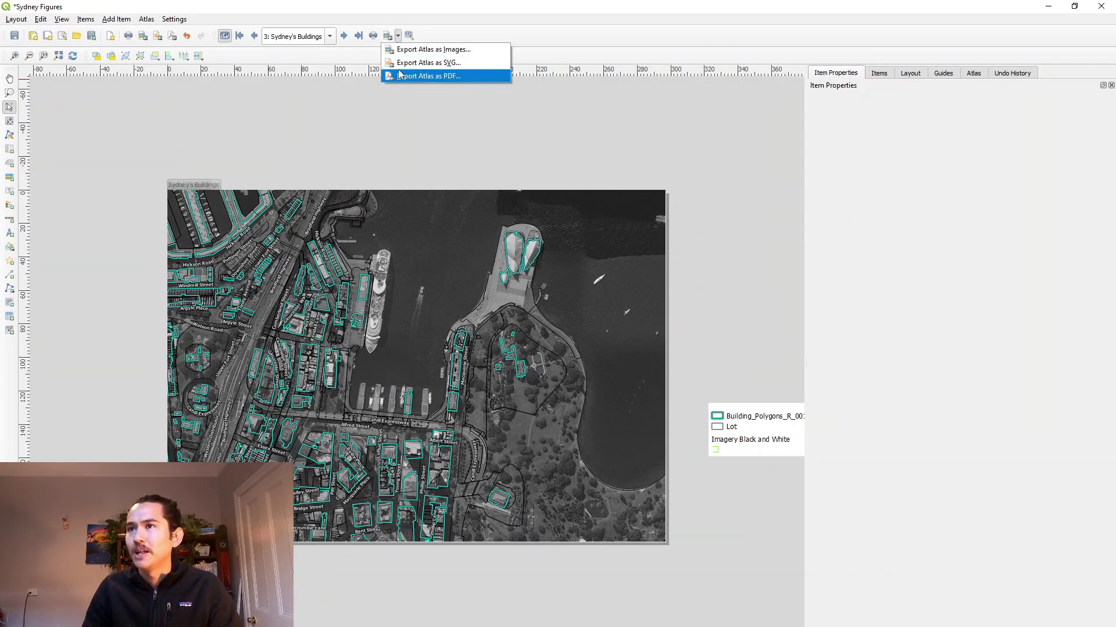
left_click(423, 32)
left_click(388, 36)
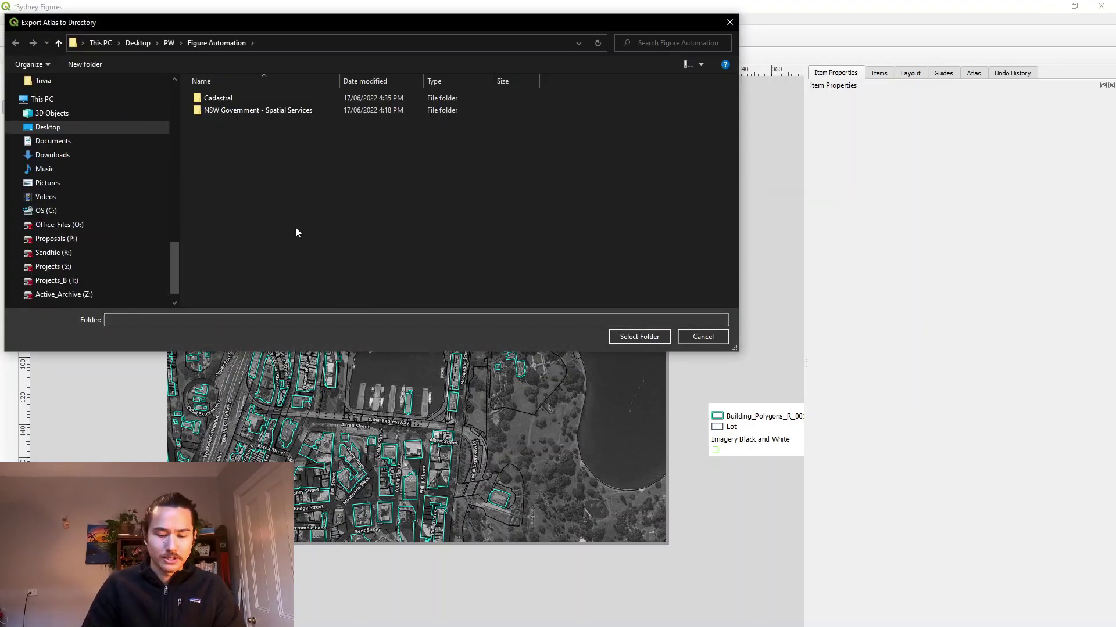
type("Ou")
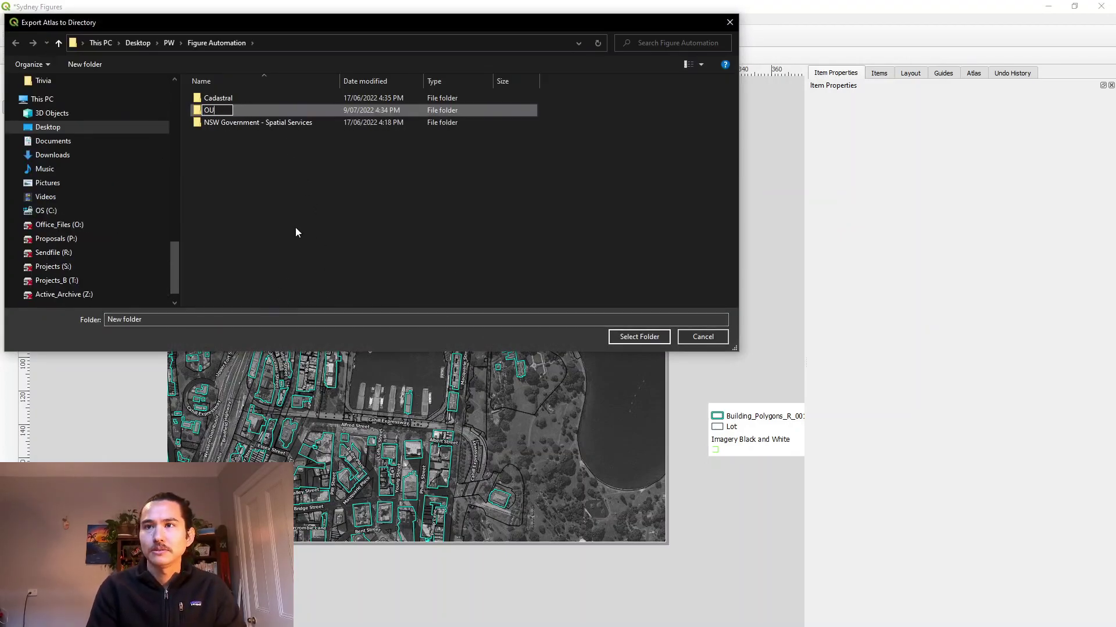
type("tput")
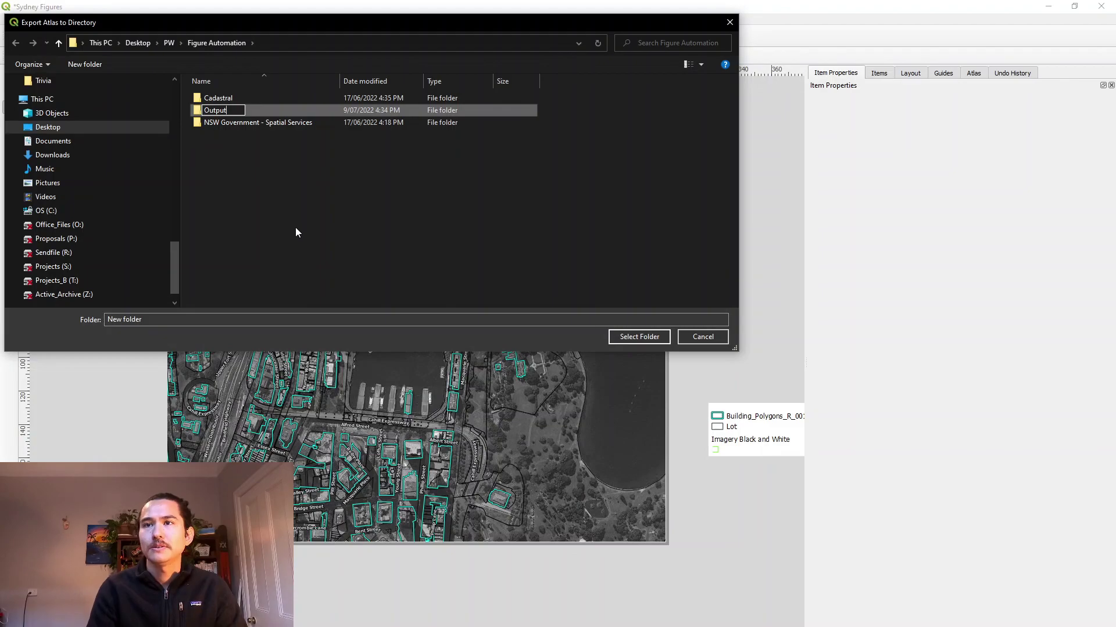
key("Return")
key("Return")
left_click(650, 338)
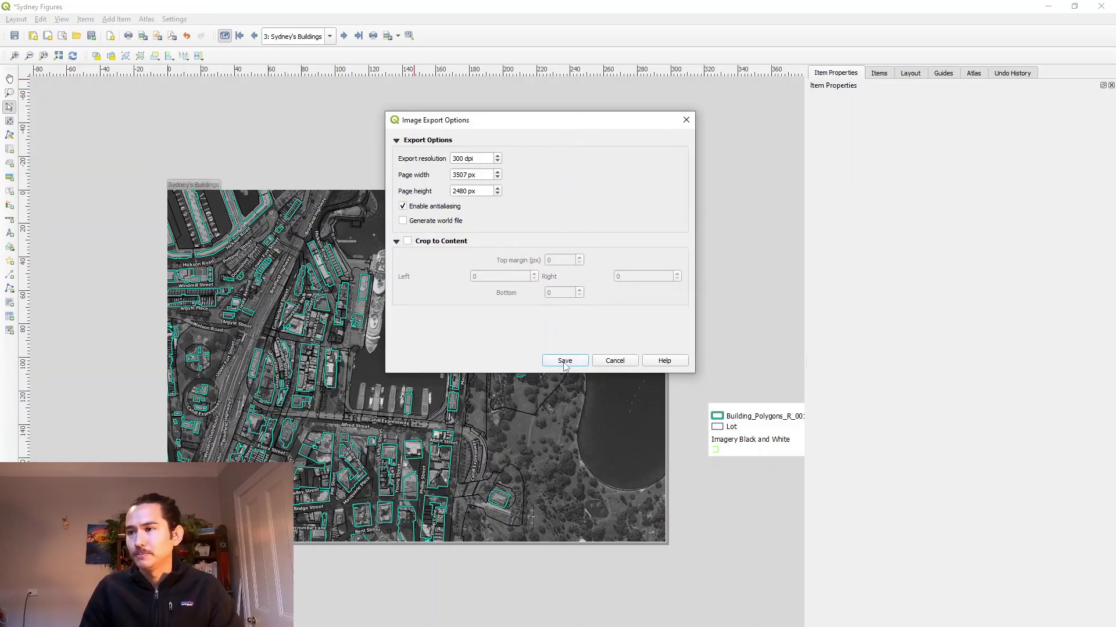
left_click(564, 360)
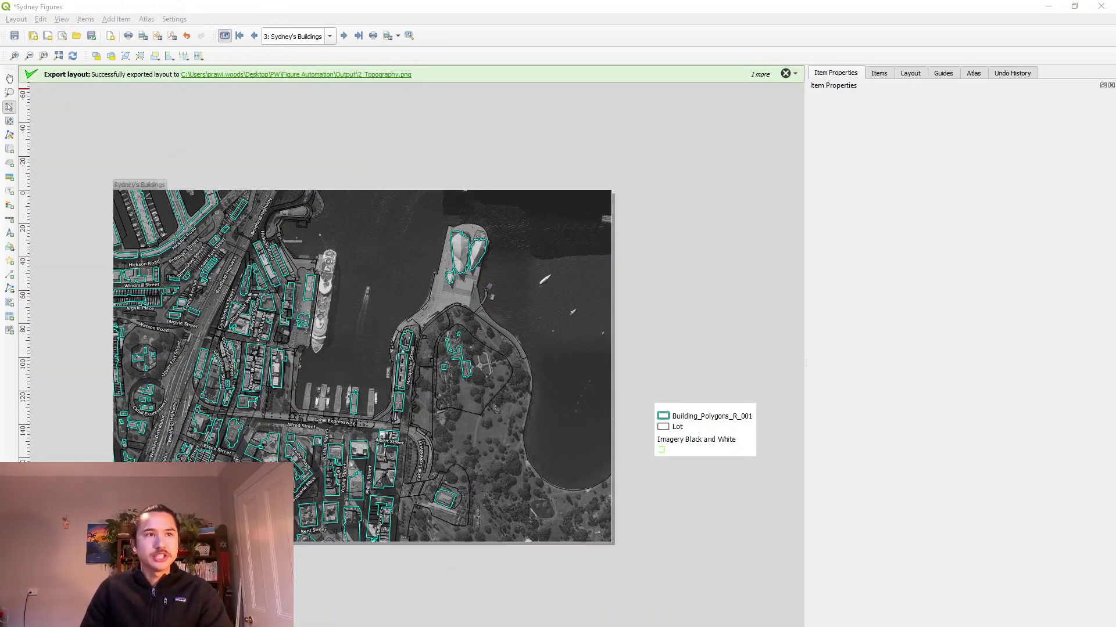
Open the Output folder and view 1_Aerial Imagery.png, then the topography and buildings figures
left_click(395, 74)
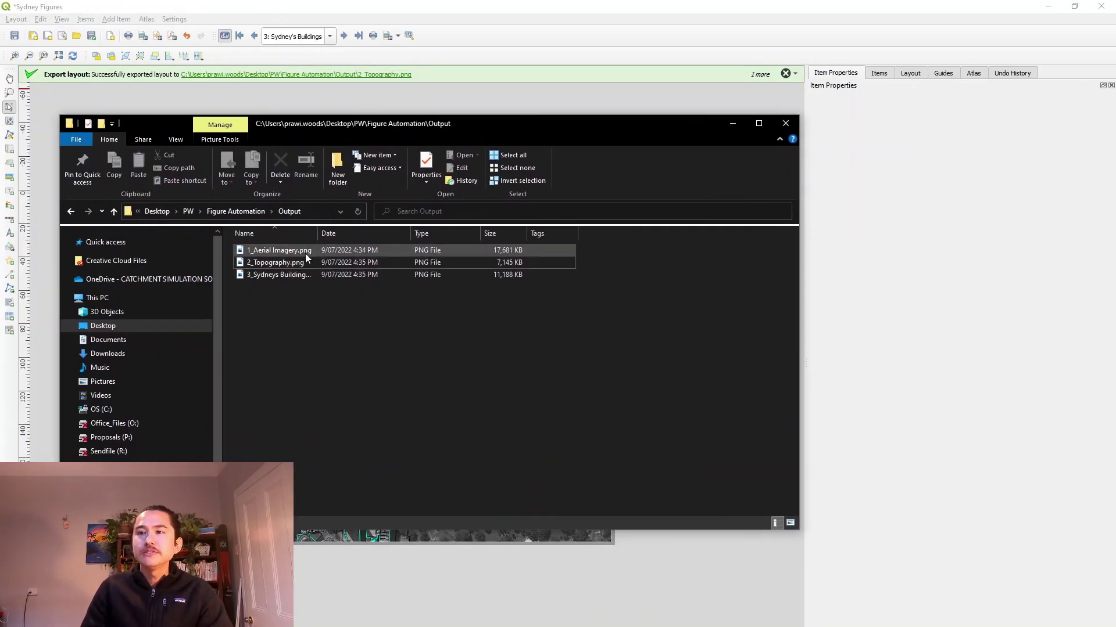
left_click_drag(313, 291, 273, 238)
left_click(342, 311)
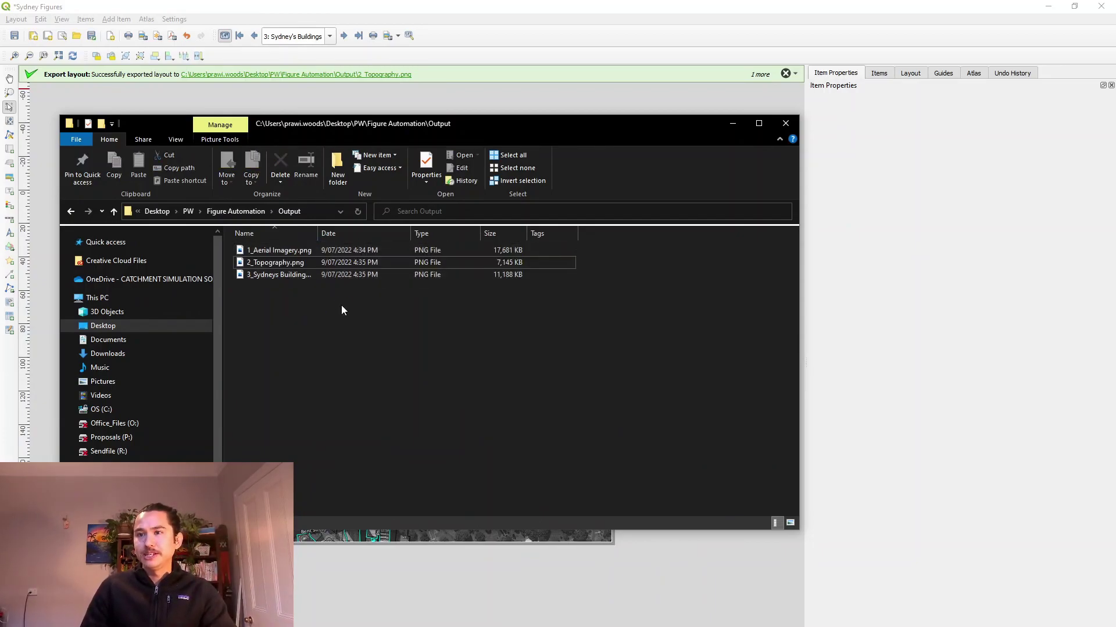
left_click(315, 256)
double_click(315, 255)
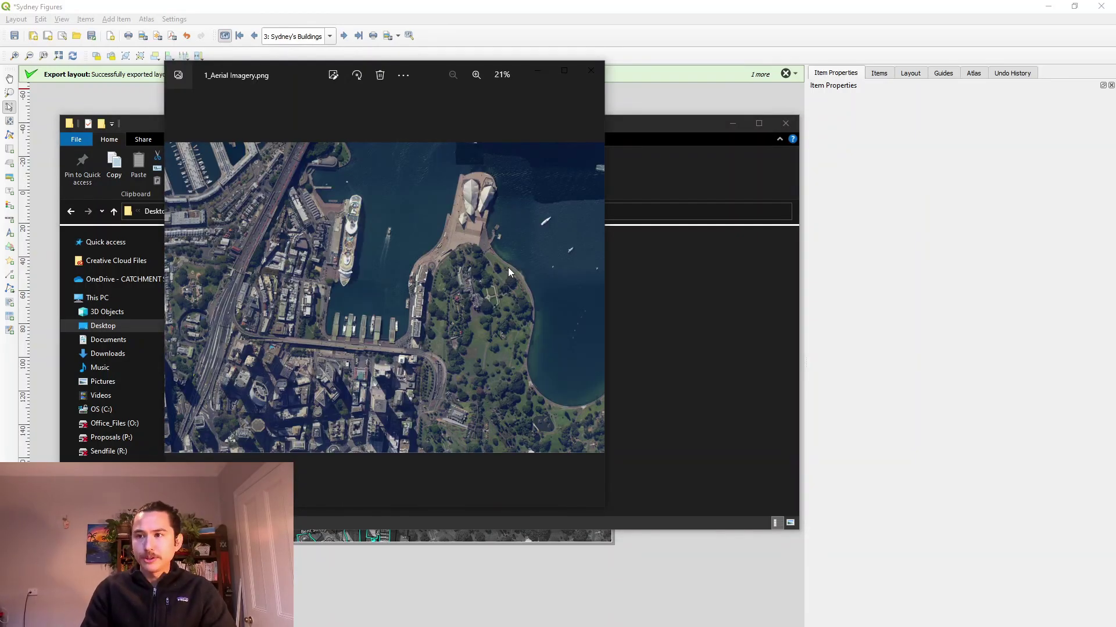
key("Right")
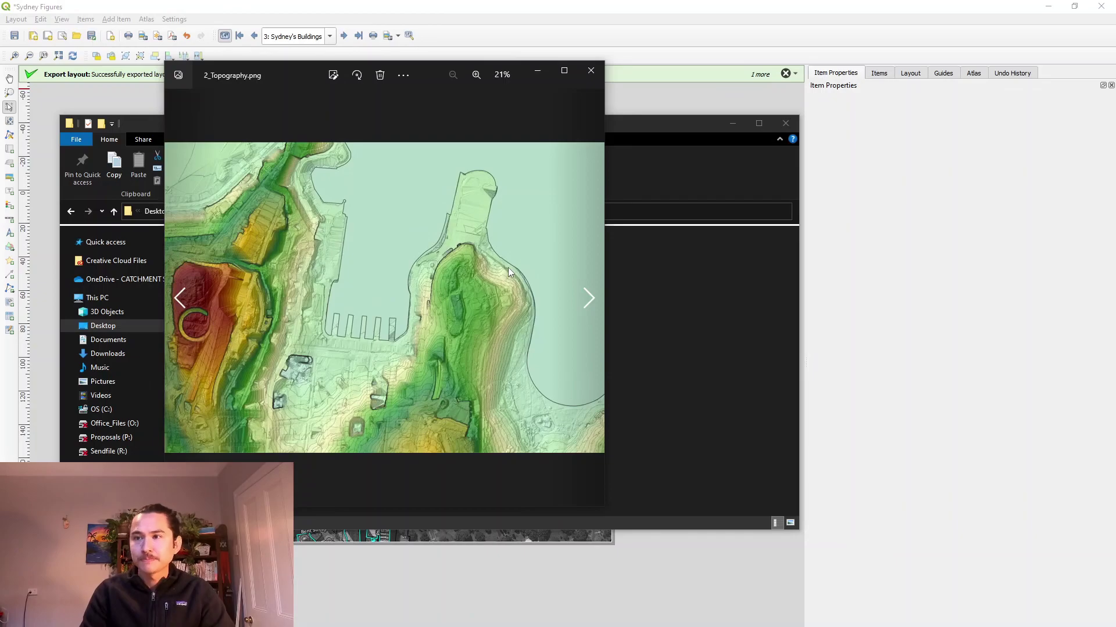
key("Right")
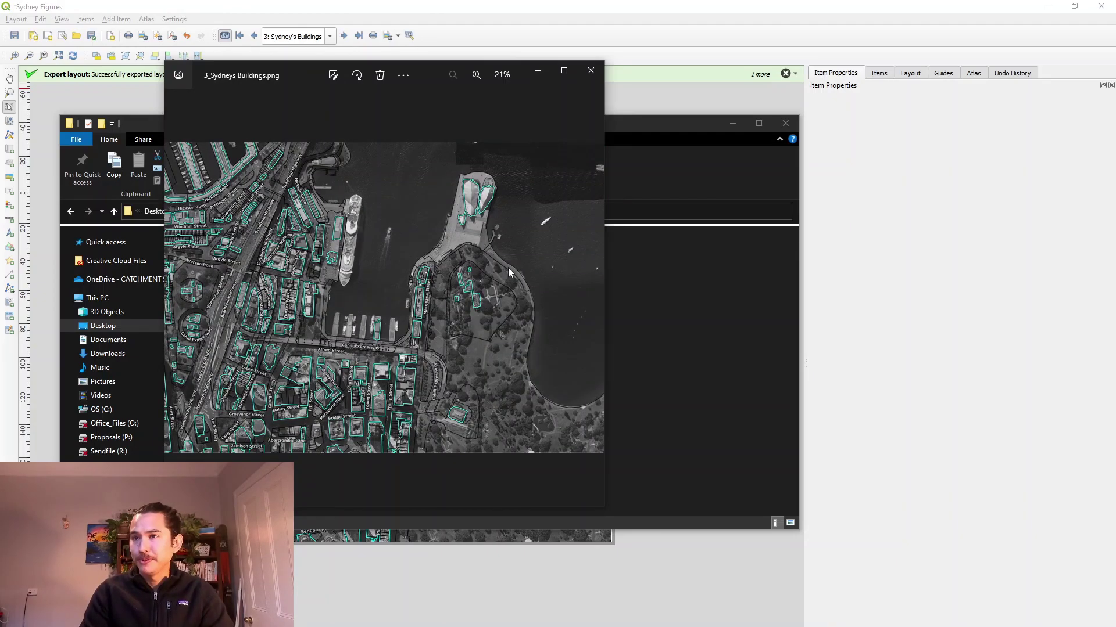
left_click(591, 70)
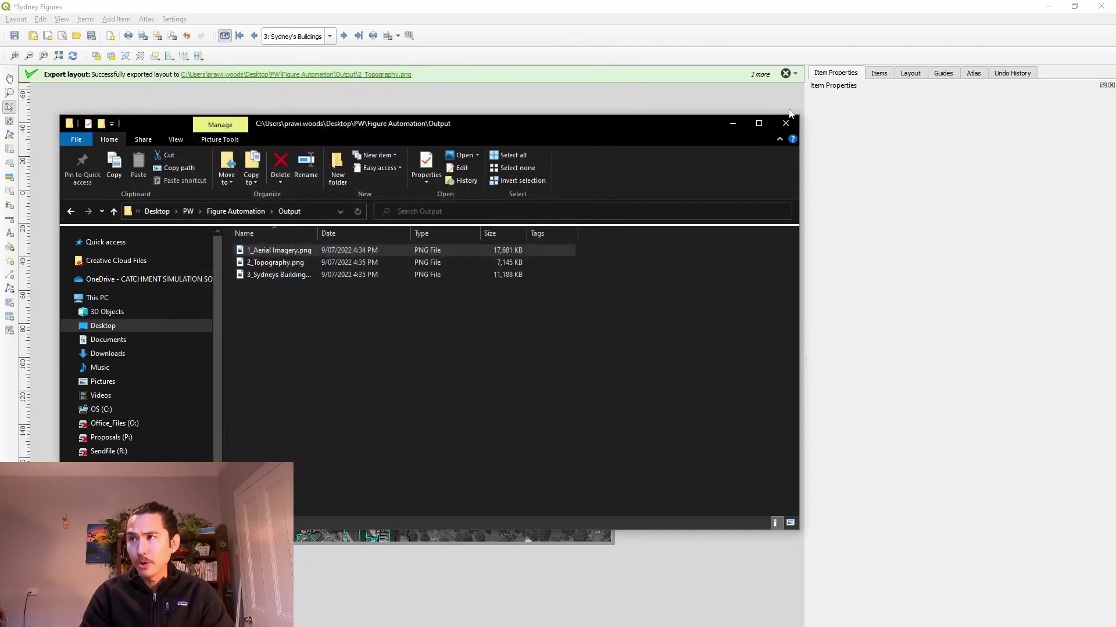
Back in the QGIS main map, hide the Topography group, show Cadastral, and pan over the harbour
left_click(787, 124)
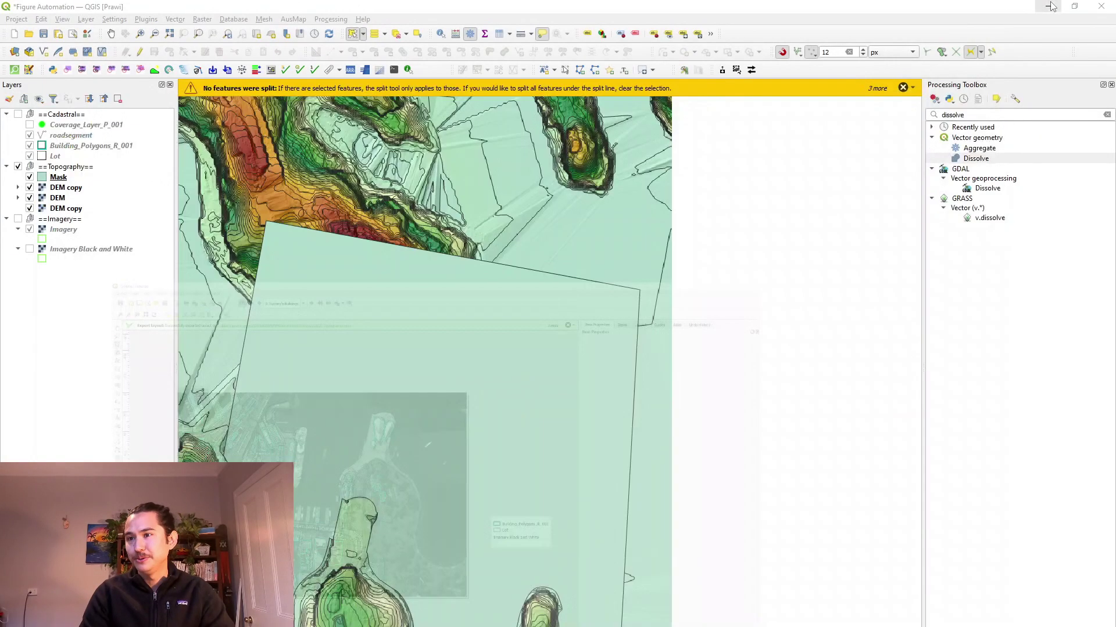
key("alt+Tab")
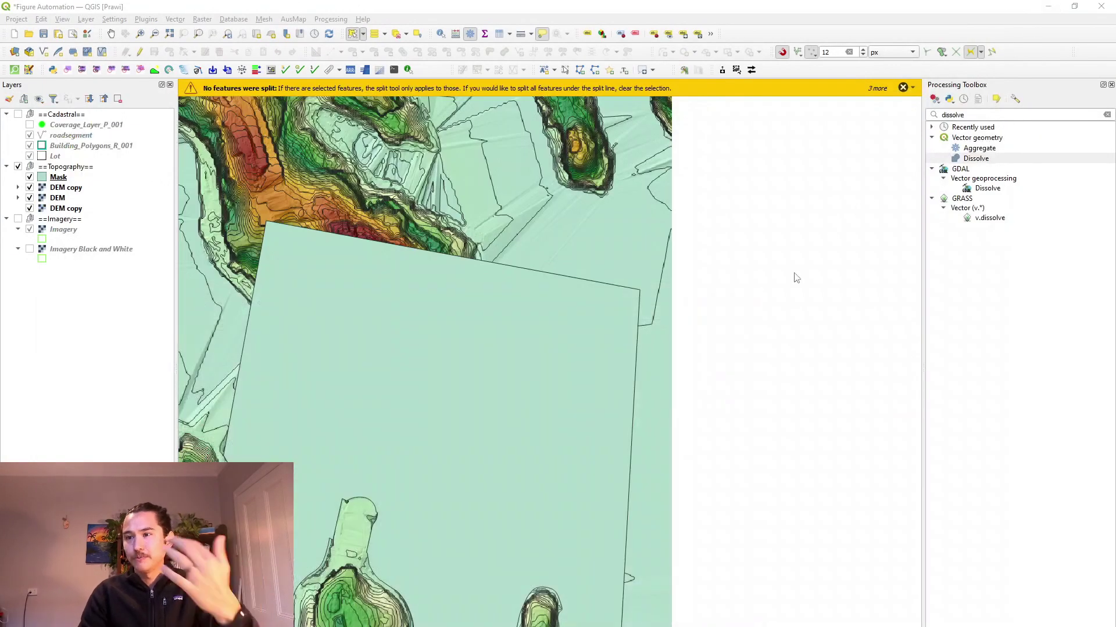
left_click(65, 166)
key("space")
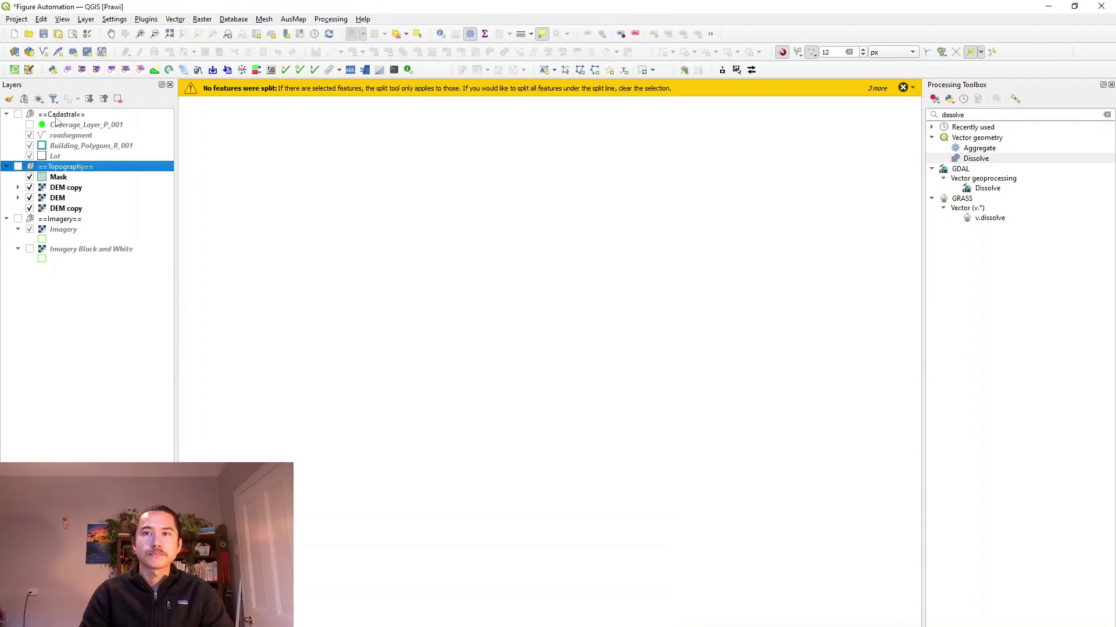
left_click(56, 116)
key("space")
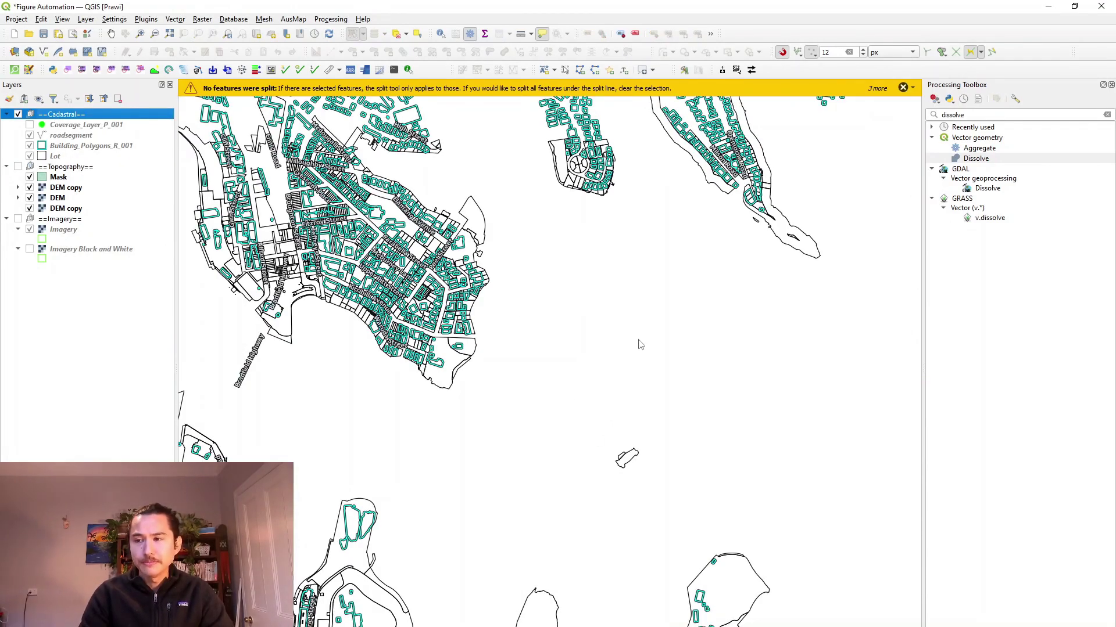
left_click_drag(420, 512, 549, 327)
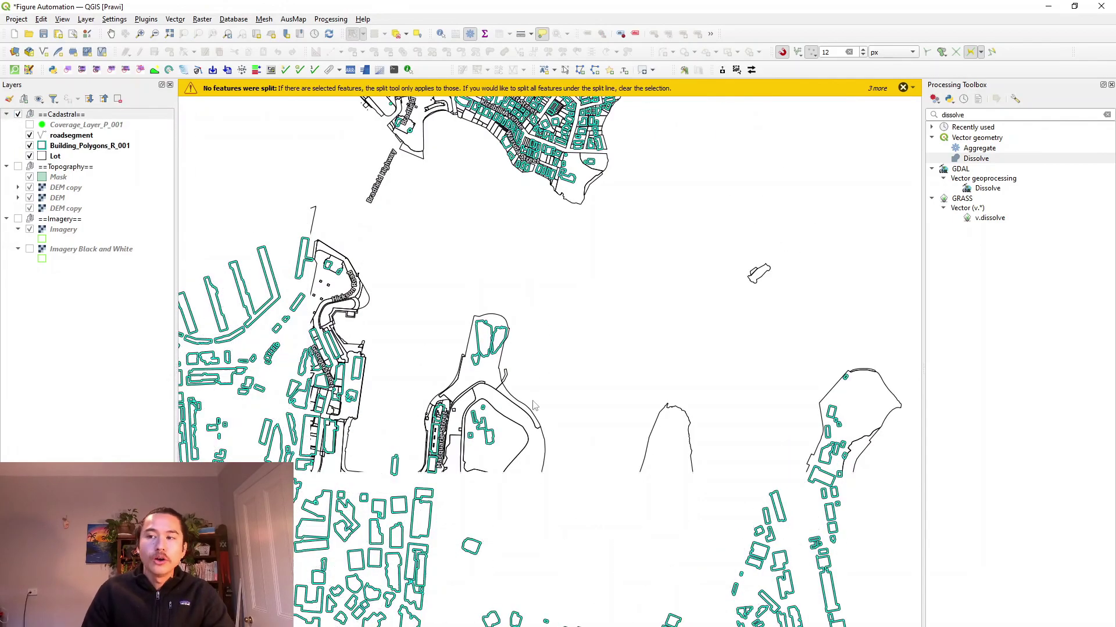
left_click_drag(530, 420, 569, 367)
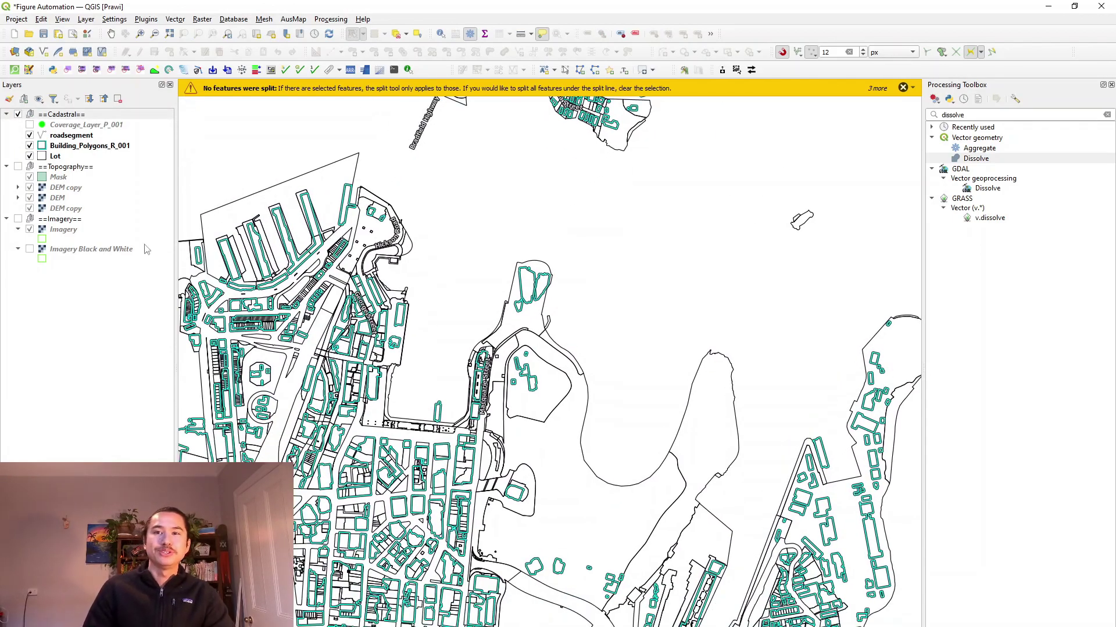
Swap the colour Imagery layer for Imagery Black and White
left_click(65, 220)
left_click(61, 230)
left_click(65, 250)
key("space")
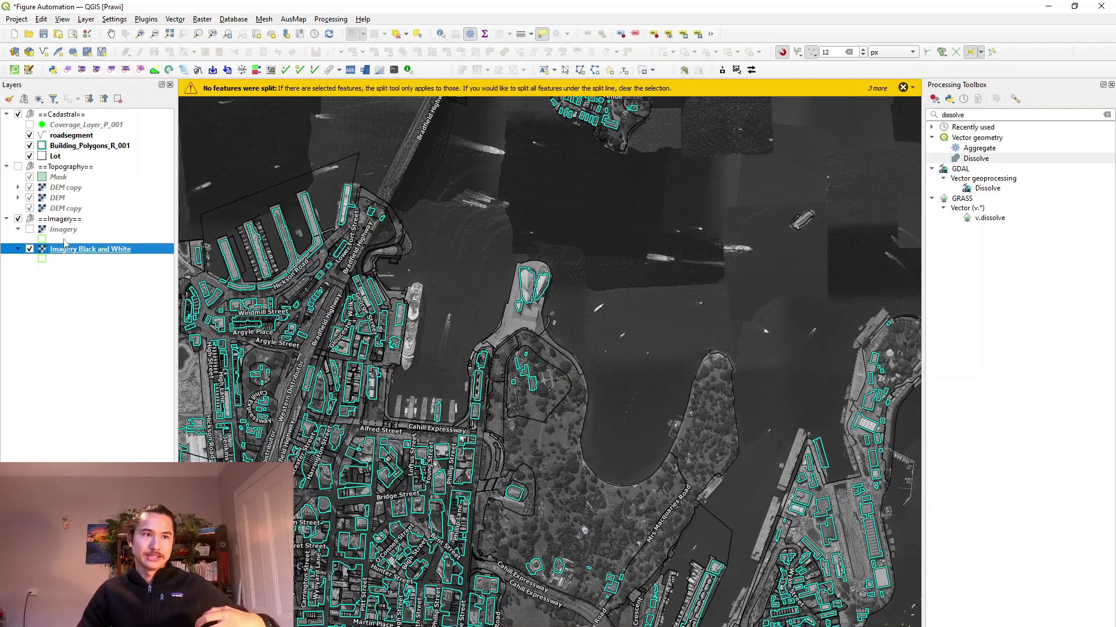
right_click(94, 128)
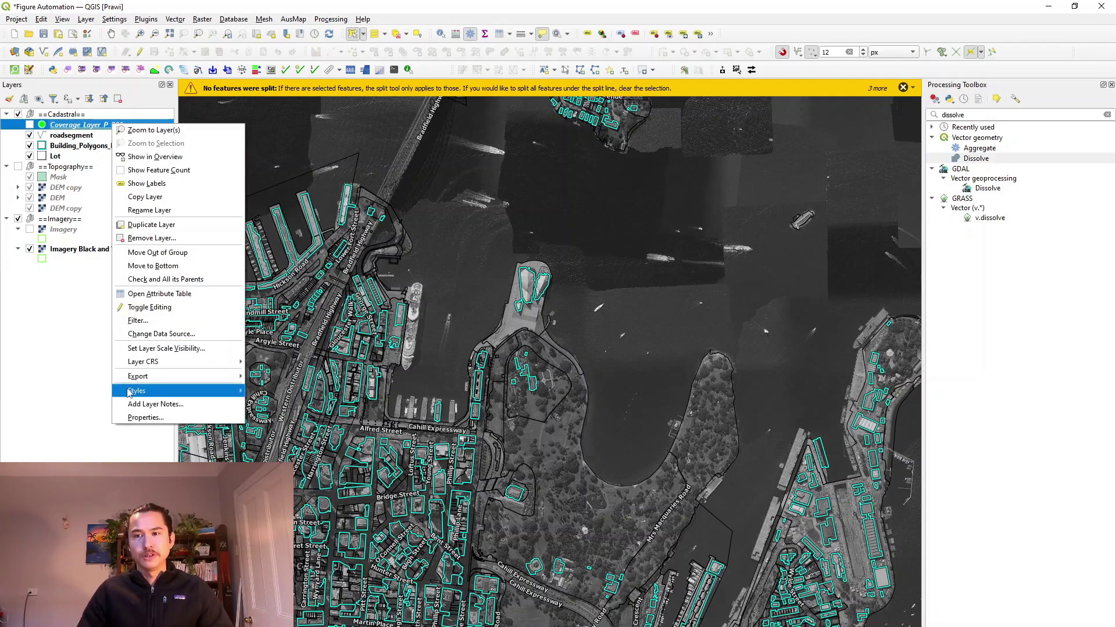
left_click(159, 294)
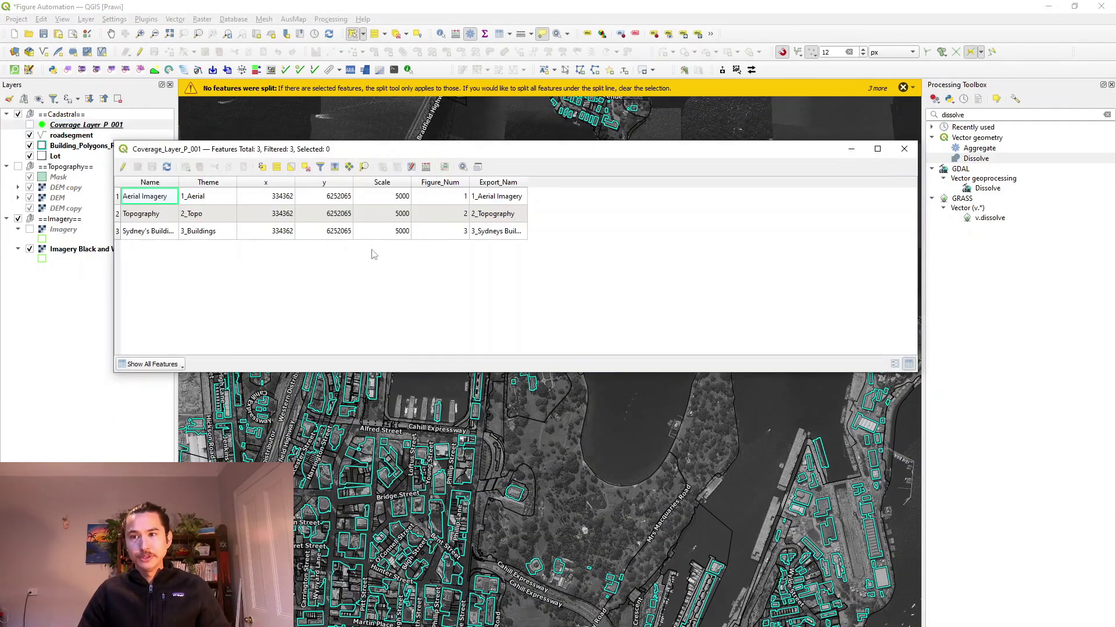
left_click(392, 197)
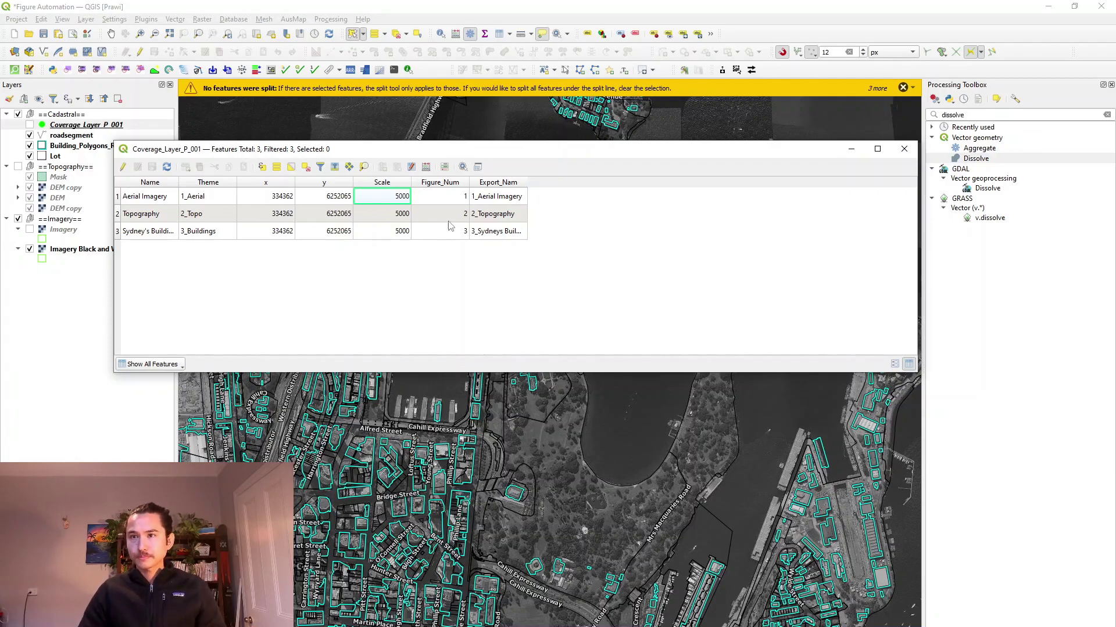
left_click(499, 197)
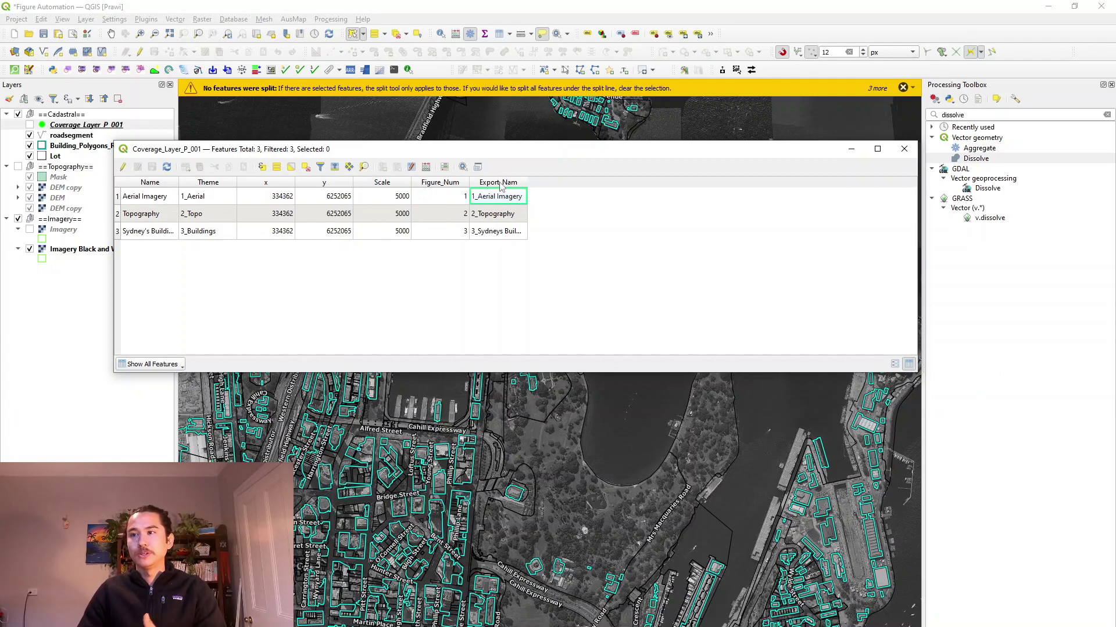
left_click(165, 199)
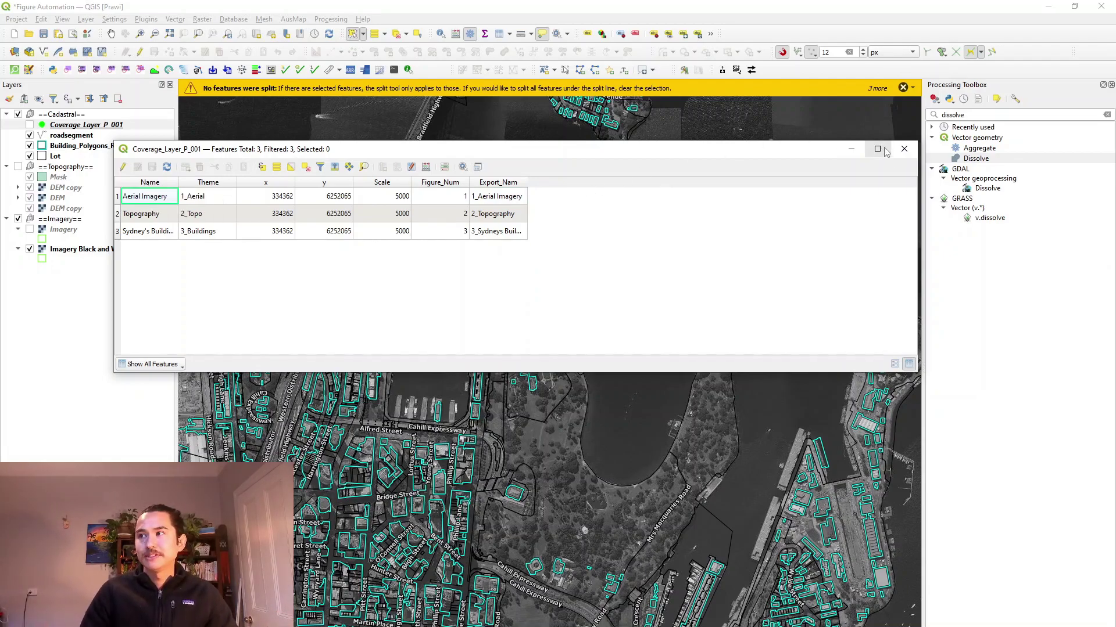
left_click(903, 149)
Close all three notifications, including the no-features-split warning and the undefined-CRS message
left_click(903, 87)
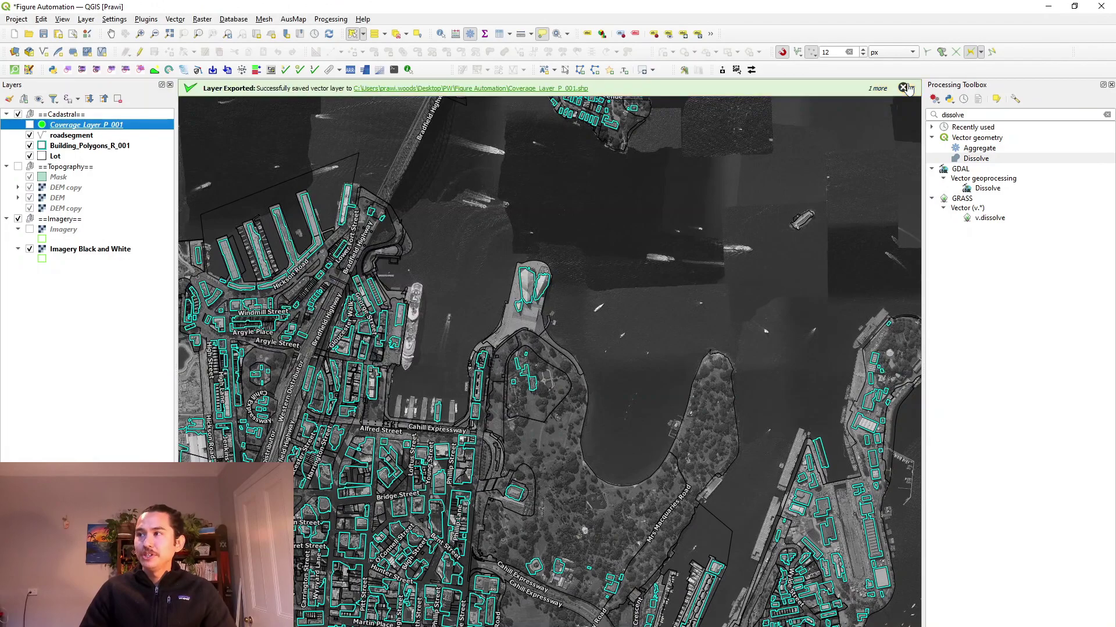
left_click(903, 87)
left_click(903, 88)
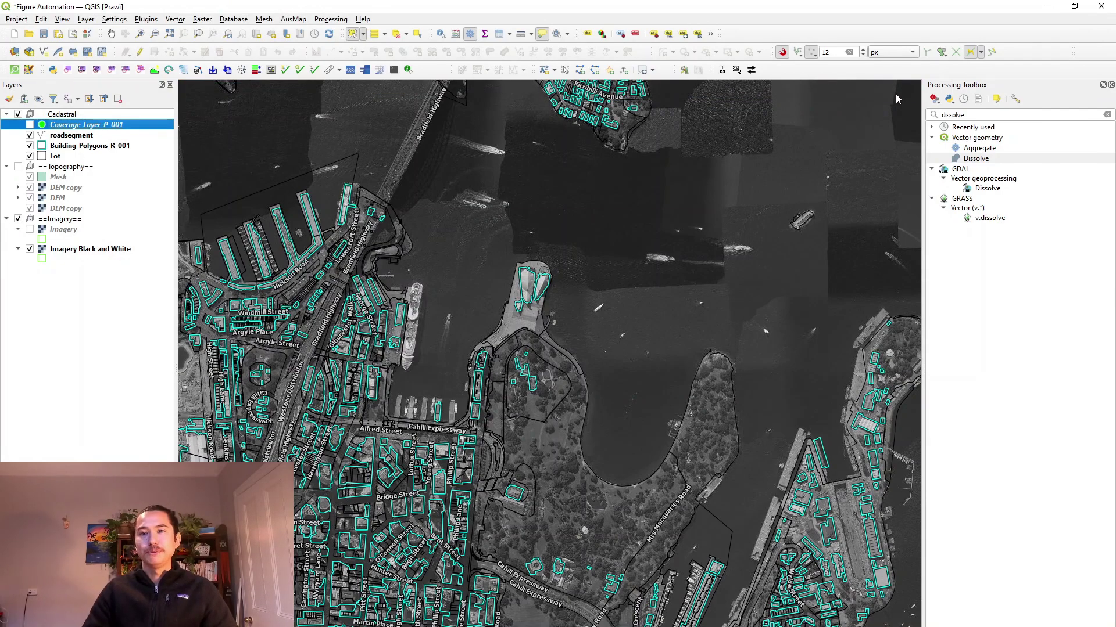